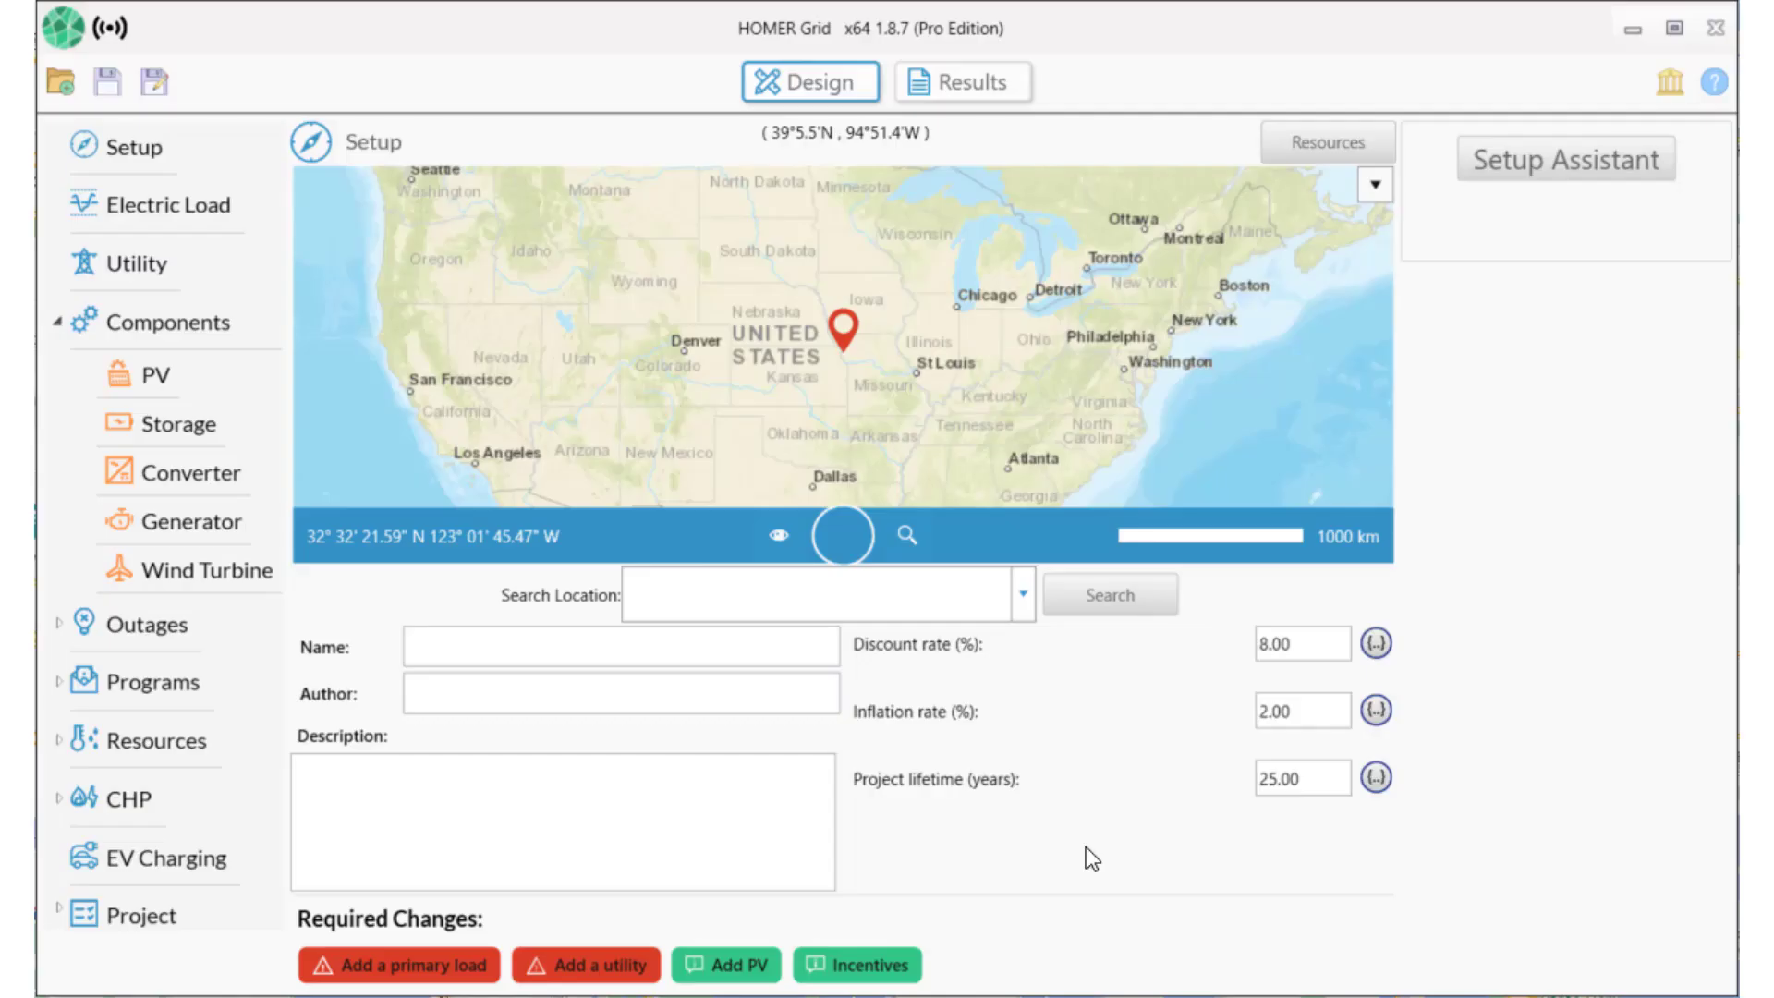
Place the project at the New York site address on the map.
click(780, 591)
text(82-68 164th St, Jamaica NY 11432)
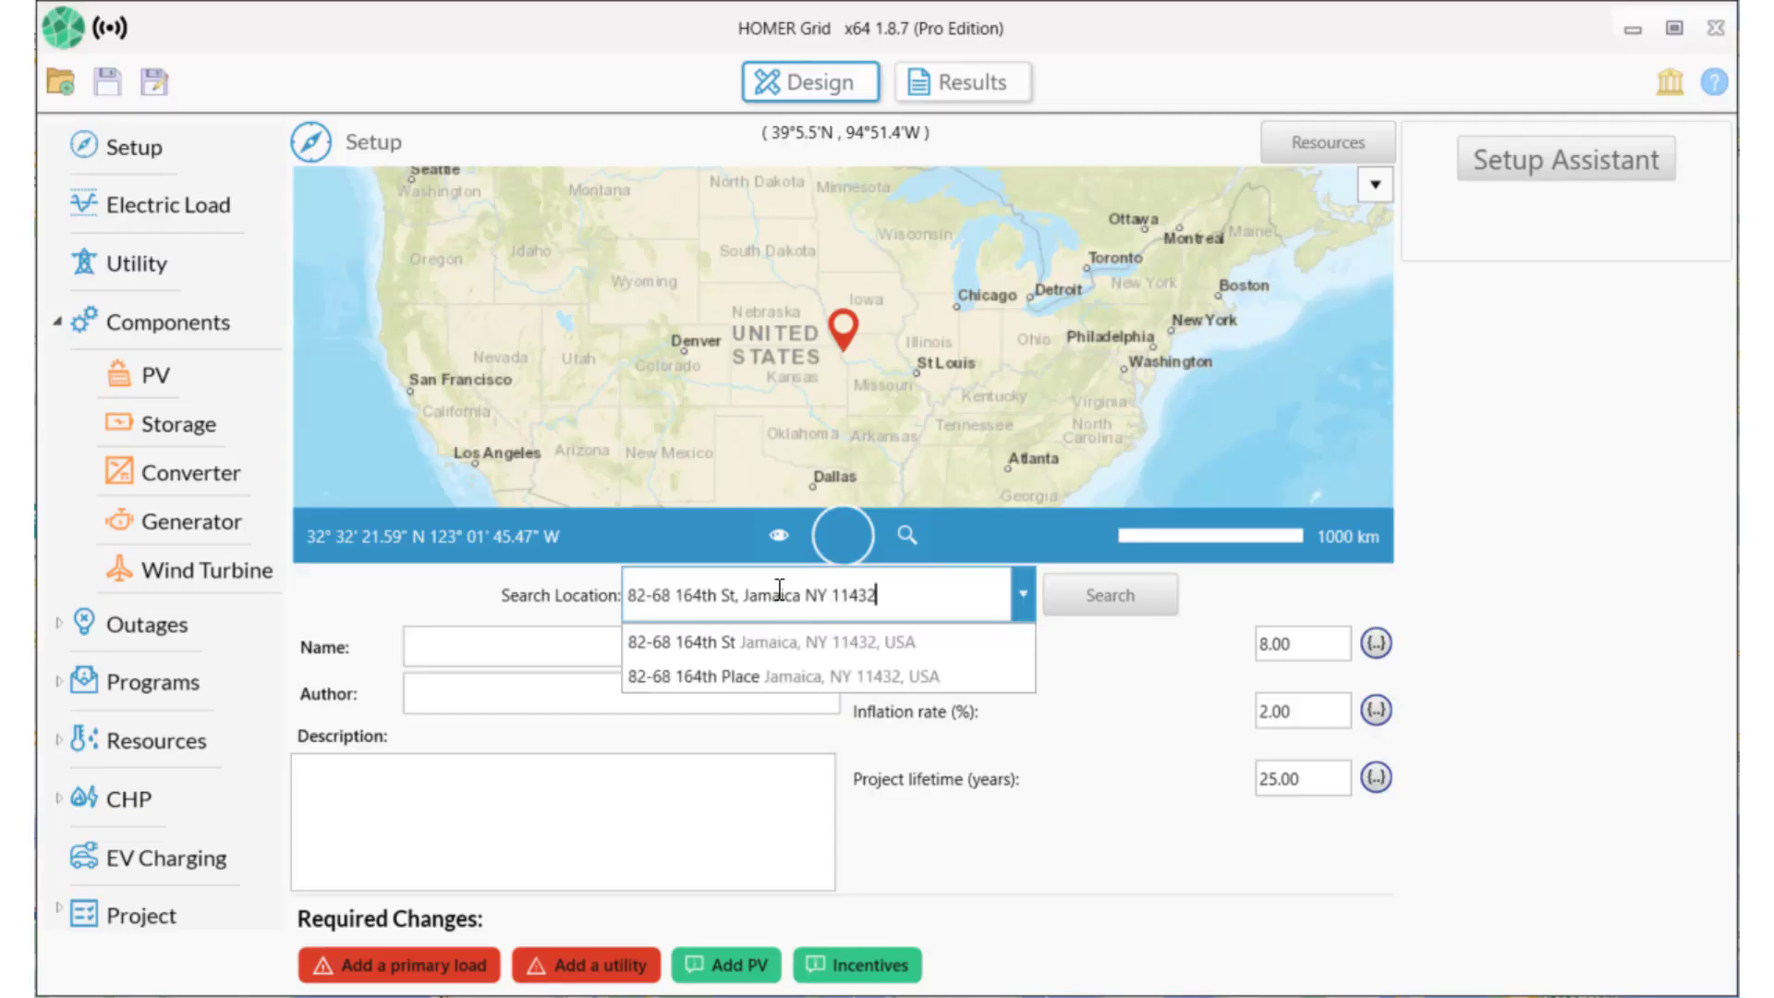
key(Return)
Name the project 'CHP demonstration' and fill in the author and description.
click(511, 645)
text(CHP demonstration)
click(500, 693)
text(UL Solar/Storage Advisory)
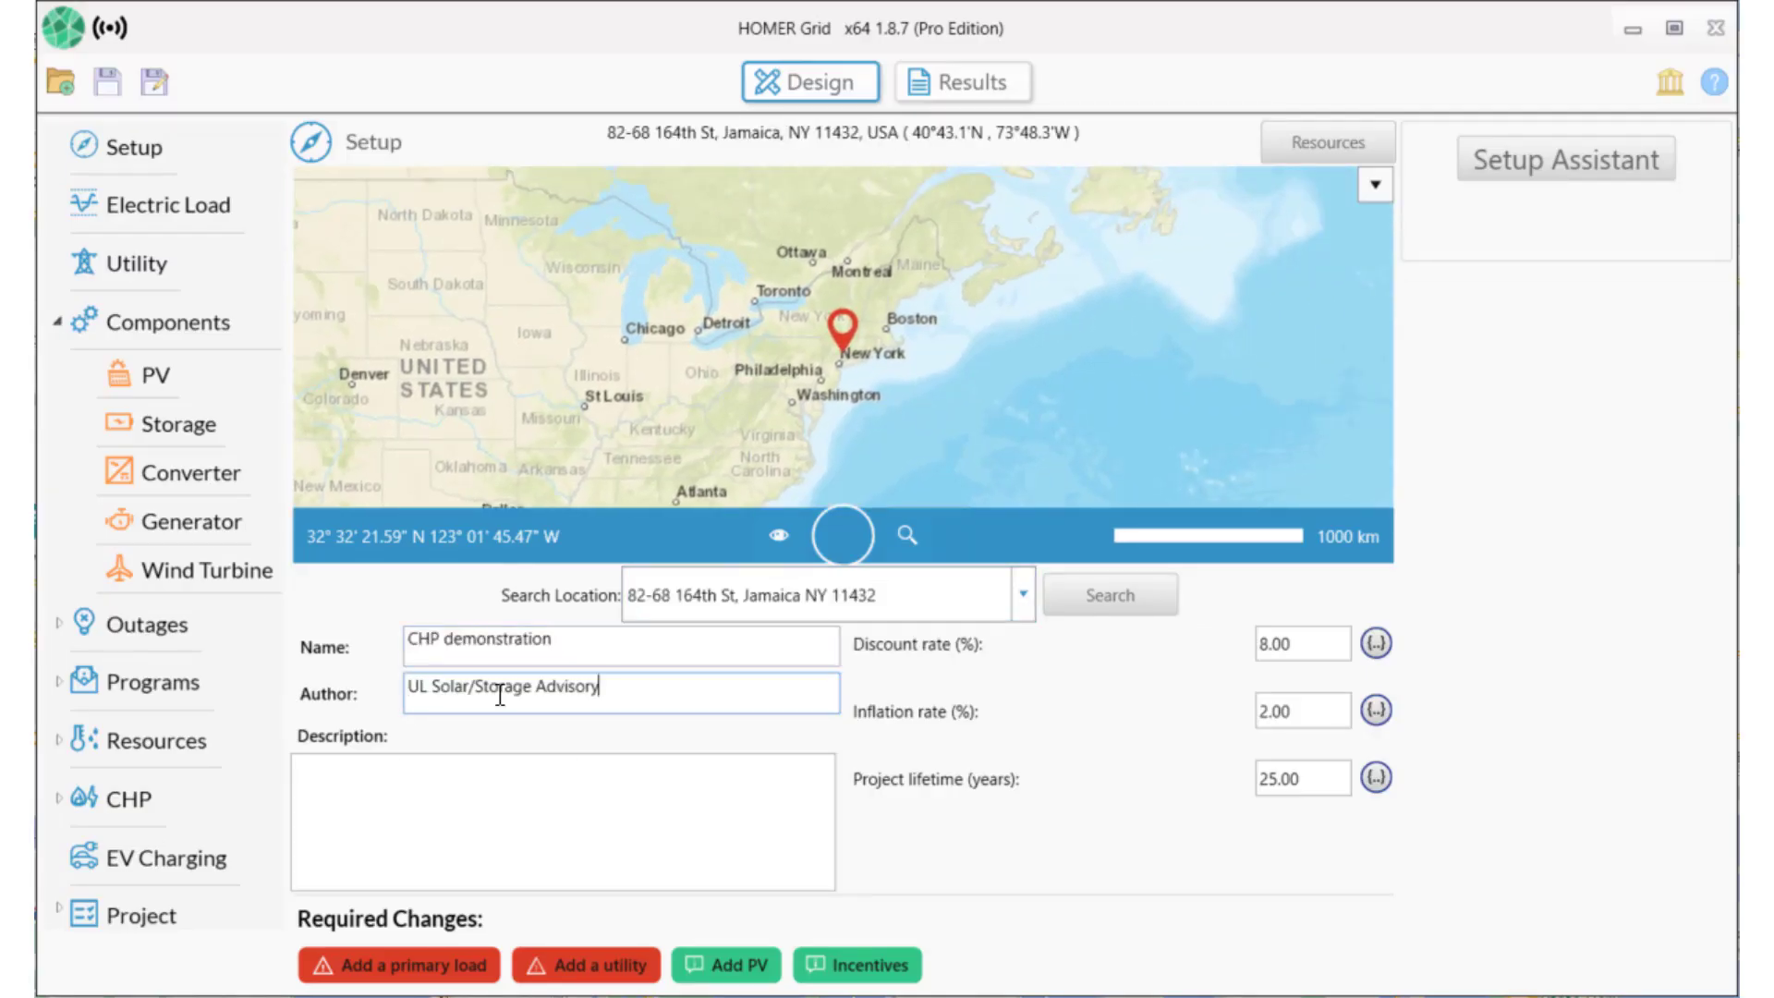
click(428, 772)
text(Reduce total cost of electricity at a hospital by using combined heat and power)
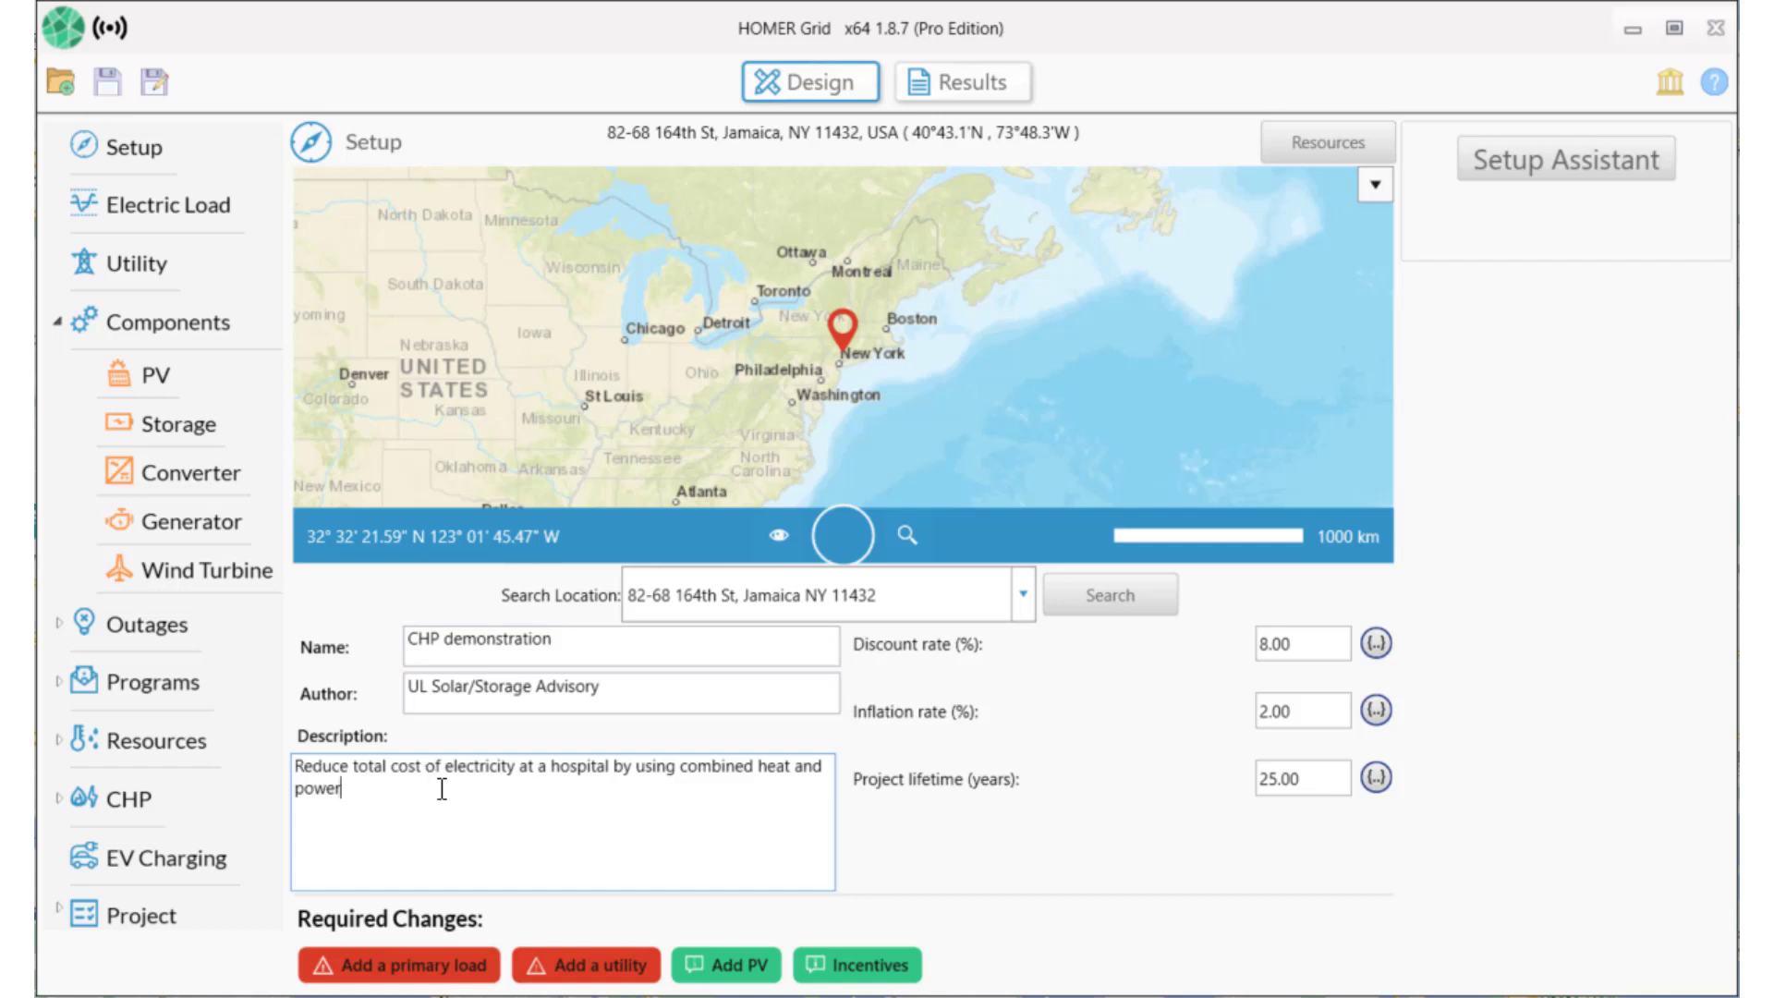
click(393, 966)
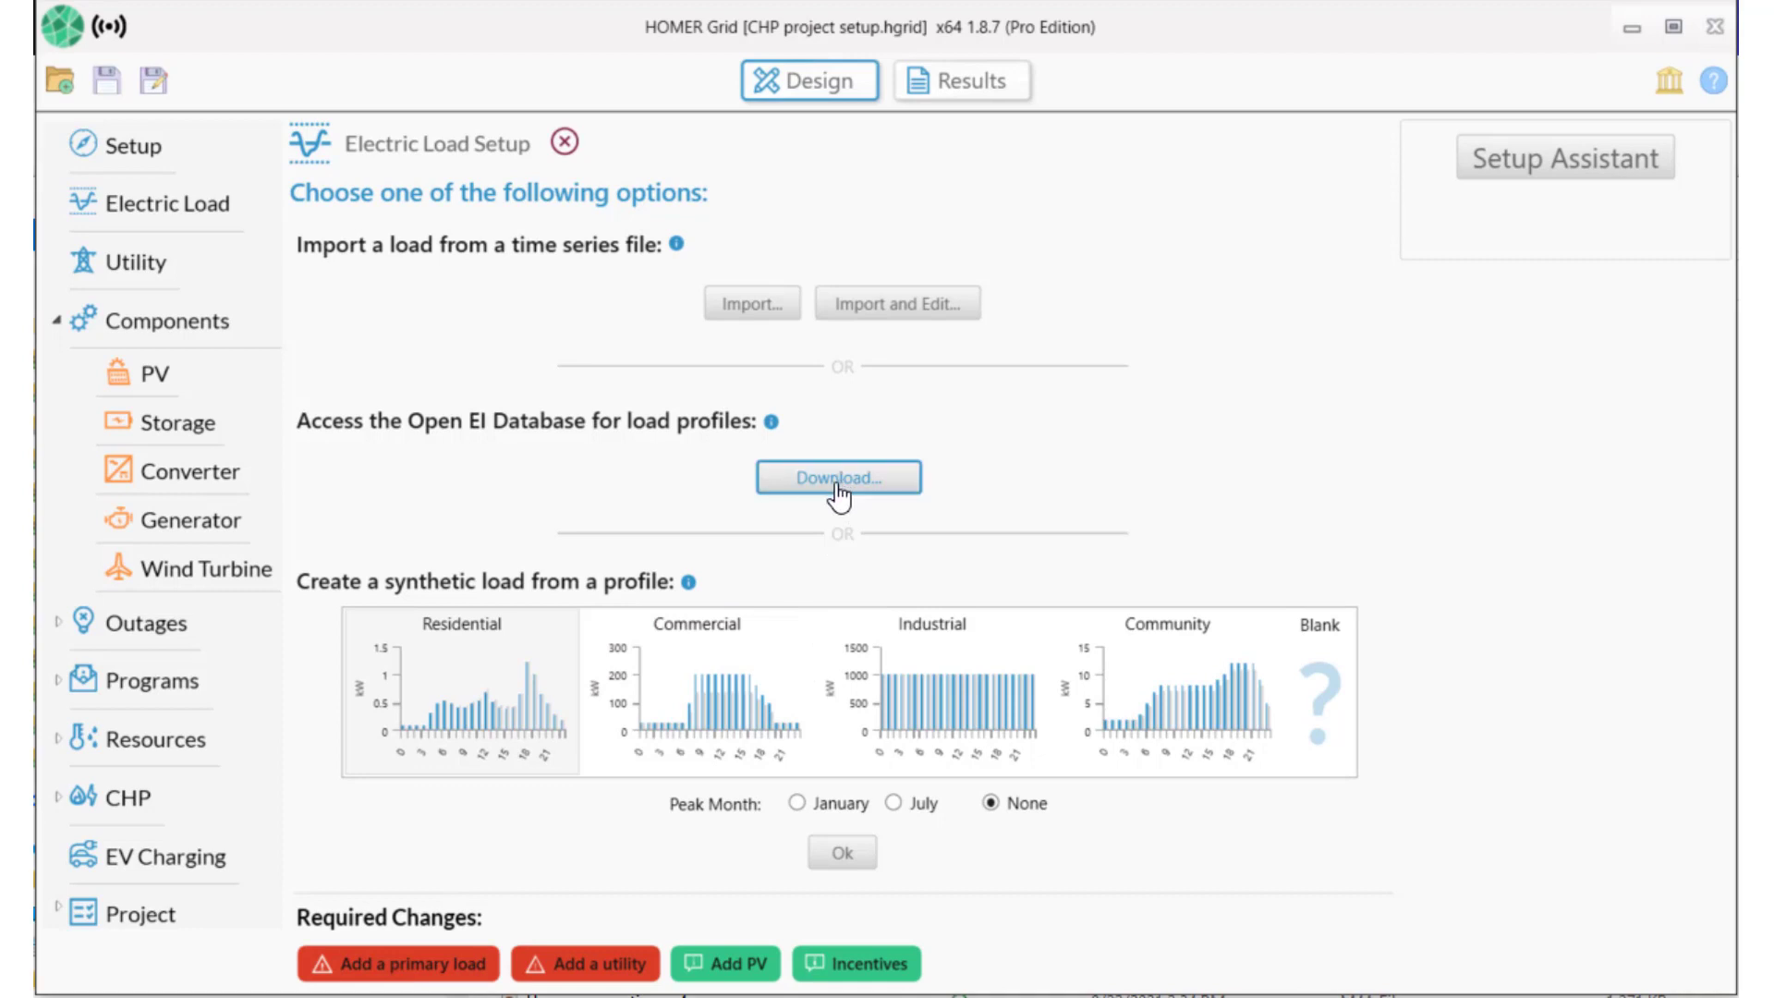
Load the Open EI 'Hospital in New York LaGuardia NY' electric profile (27,623.42 kWh/day, 1,558.6 kW peak).
click(836, 489)
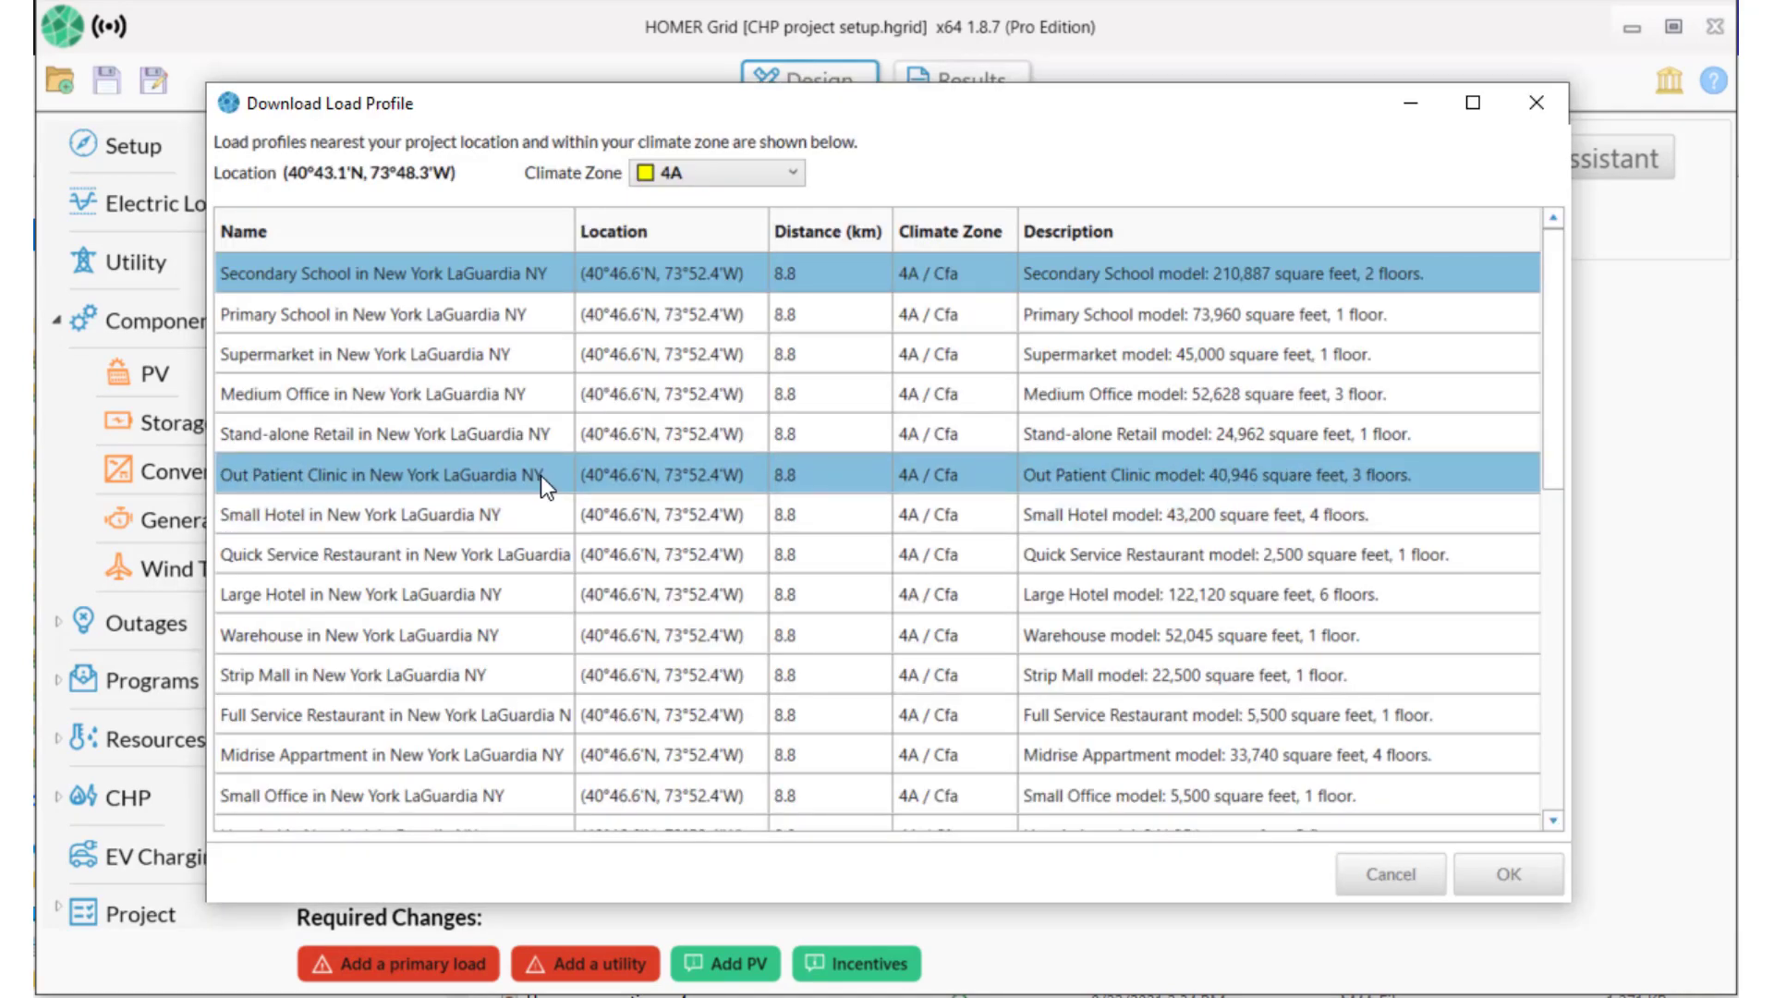
drag(1552, 375, 1570, 499)
click(1166, 648)
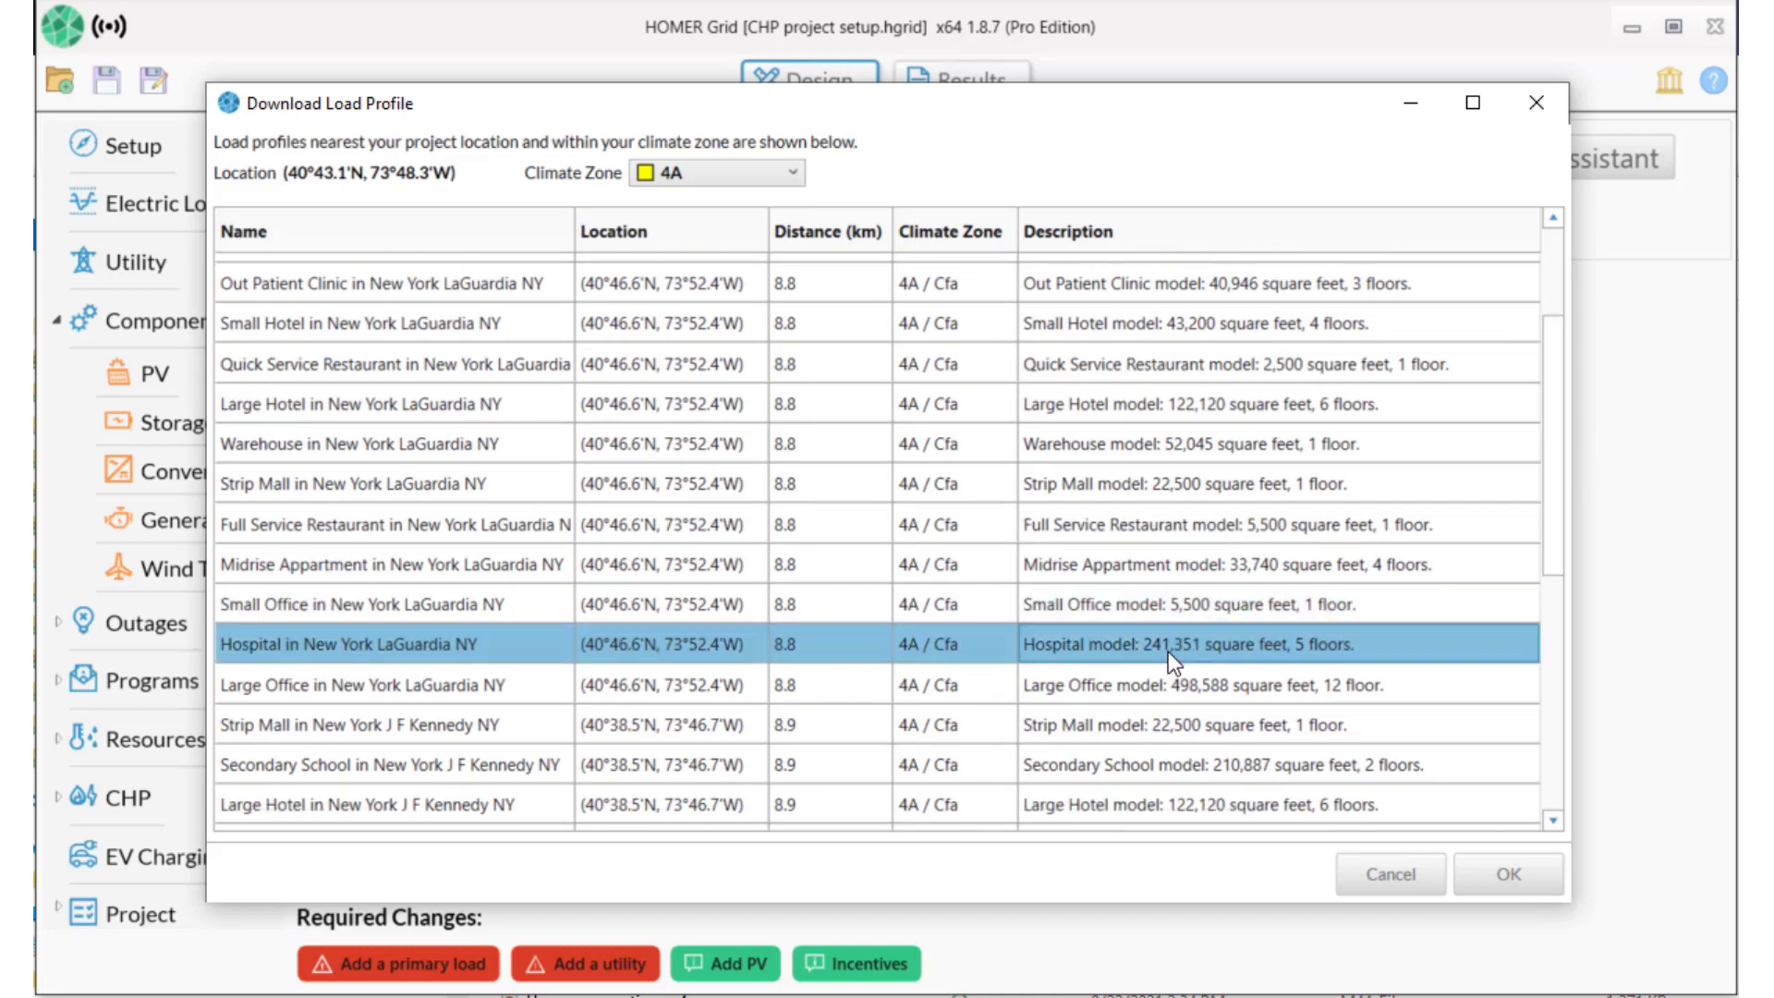
click(1493, 877)
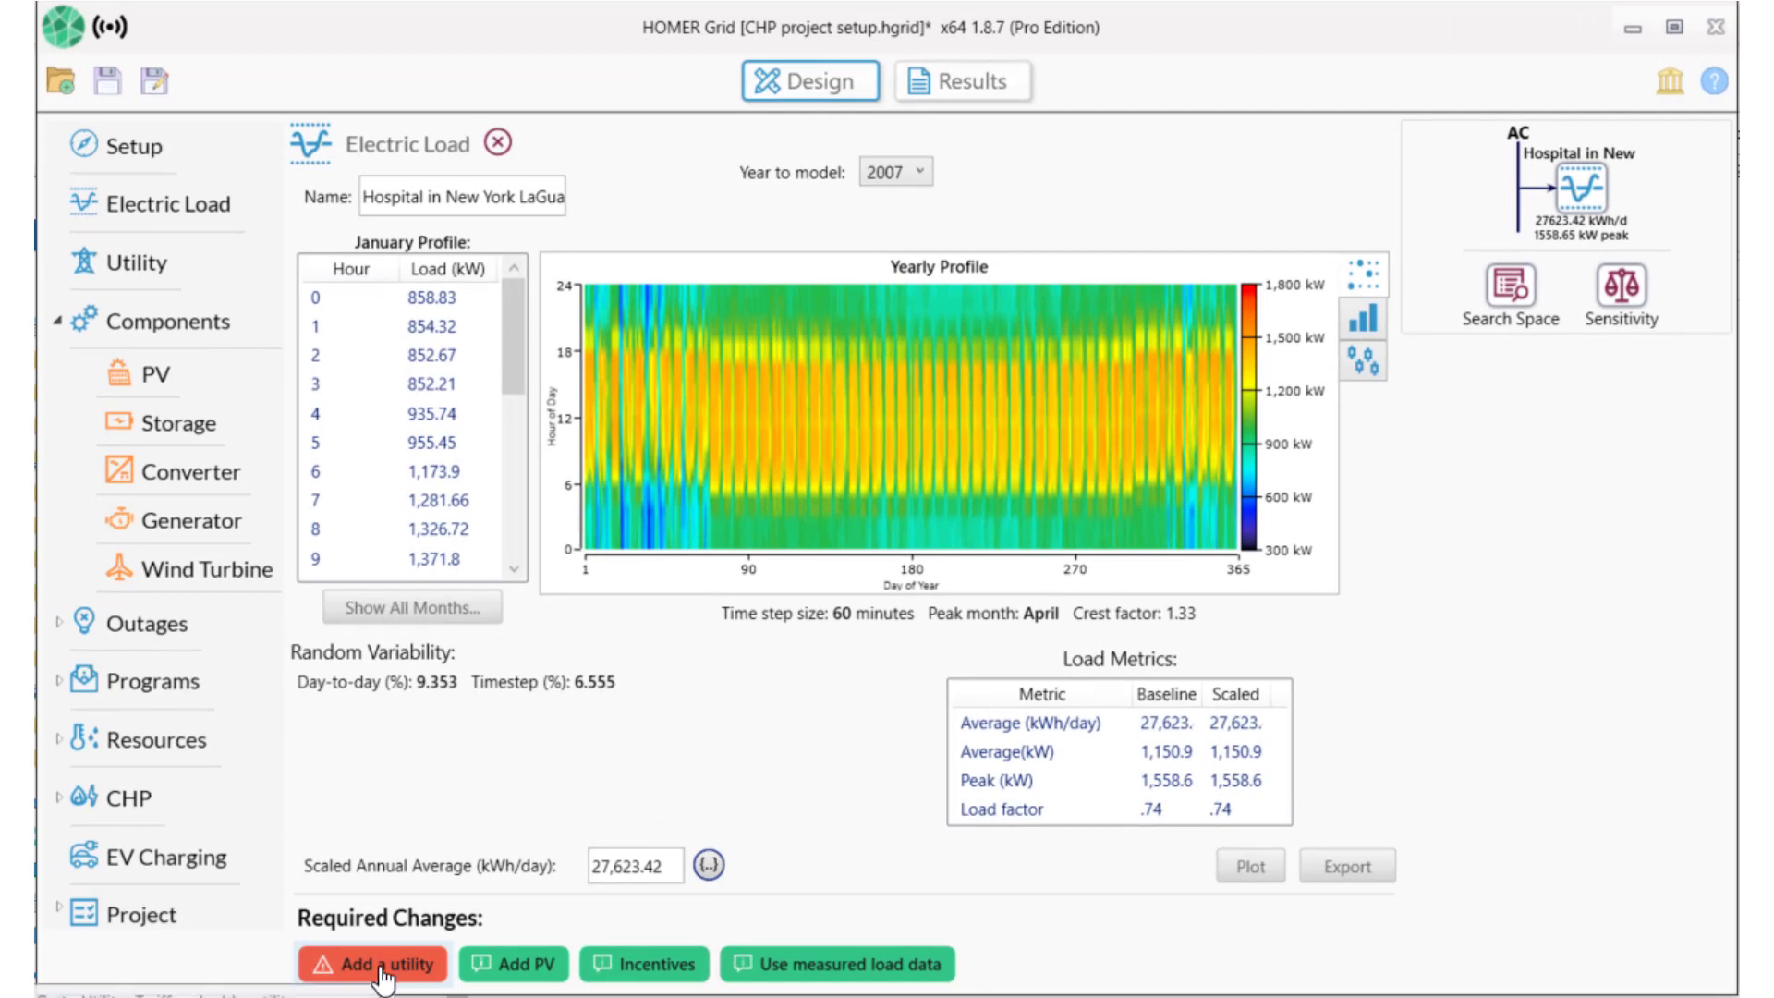
Apply Consolidated Edison's distribution-only EL9 'General - Extra Large, Time of Day, Hourly' tariff.
click(379, 967)
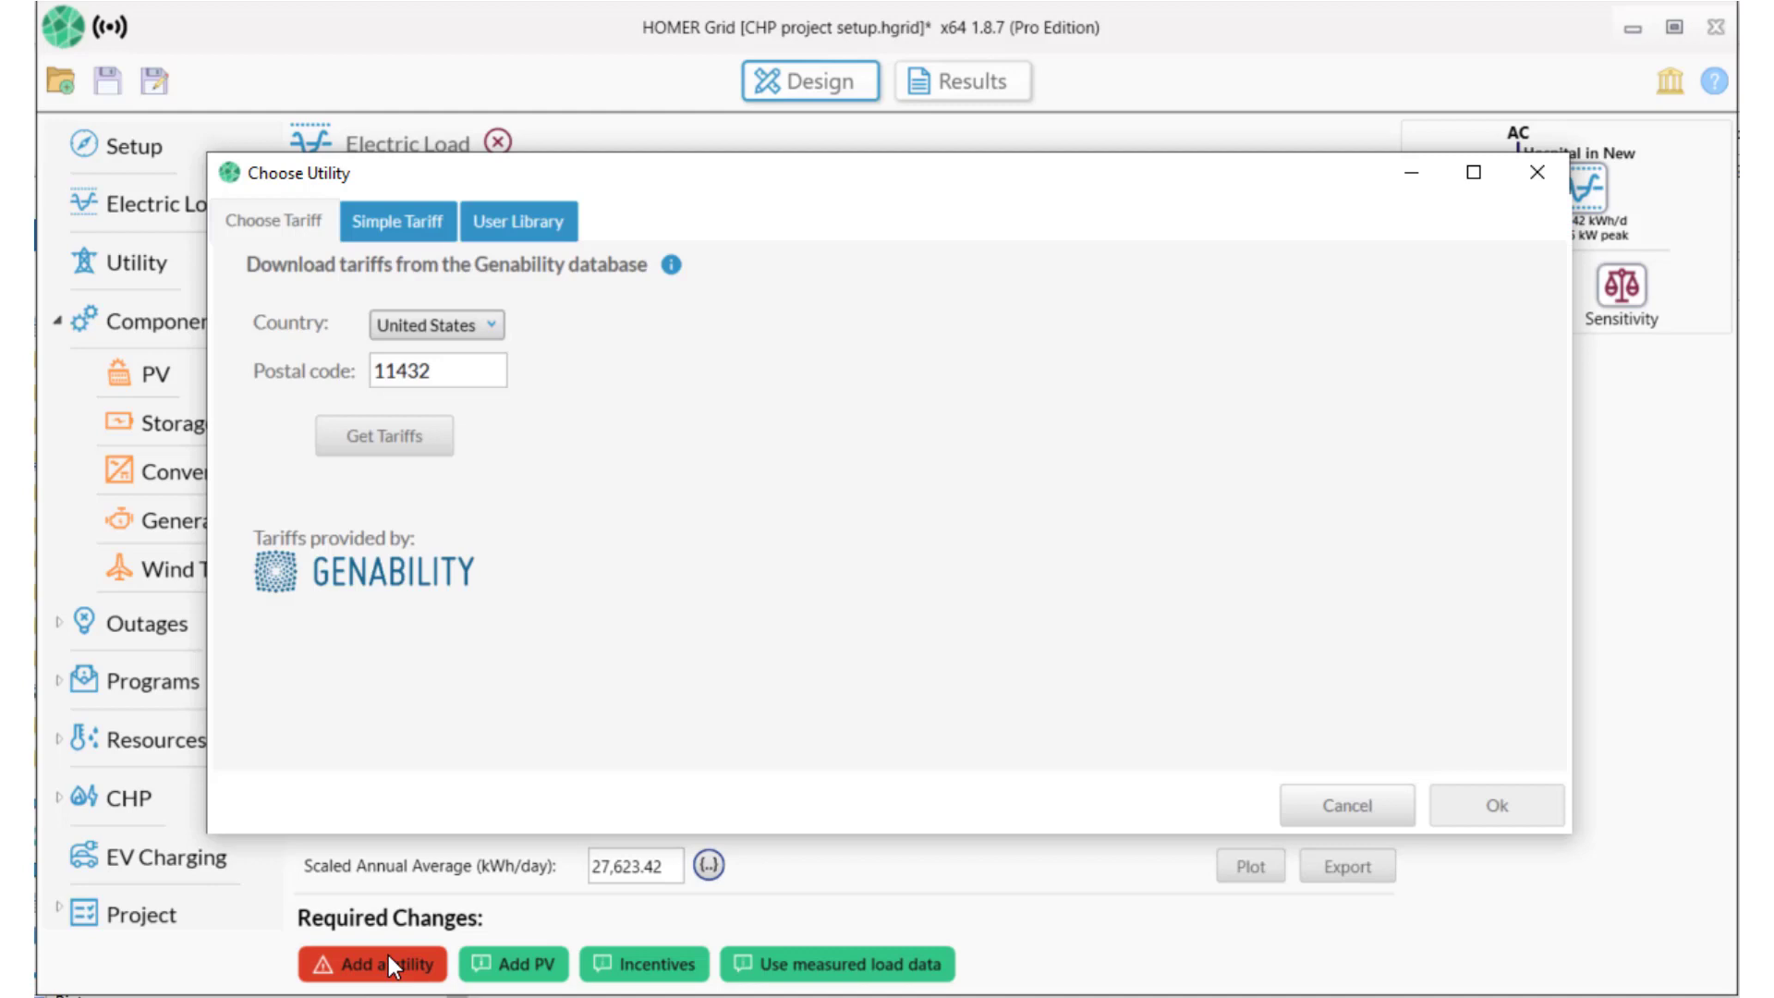
click(399, 440)
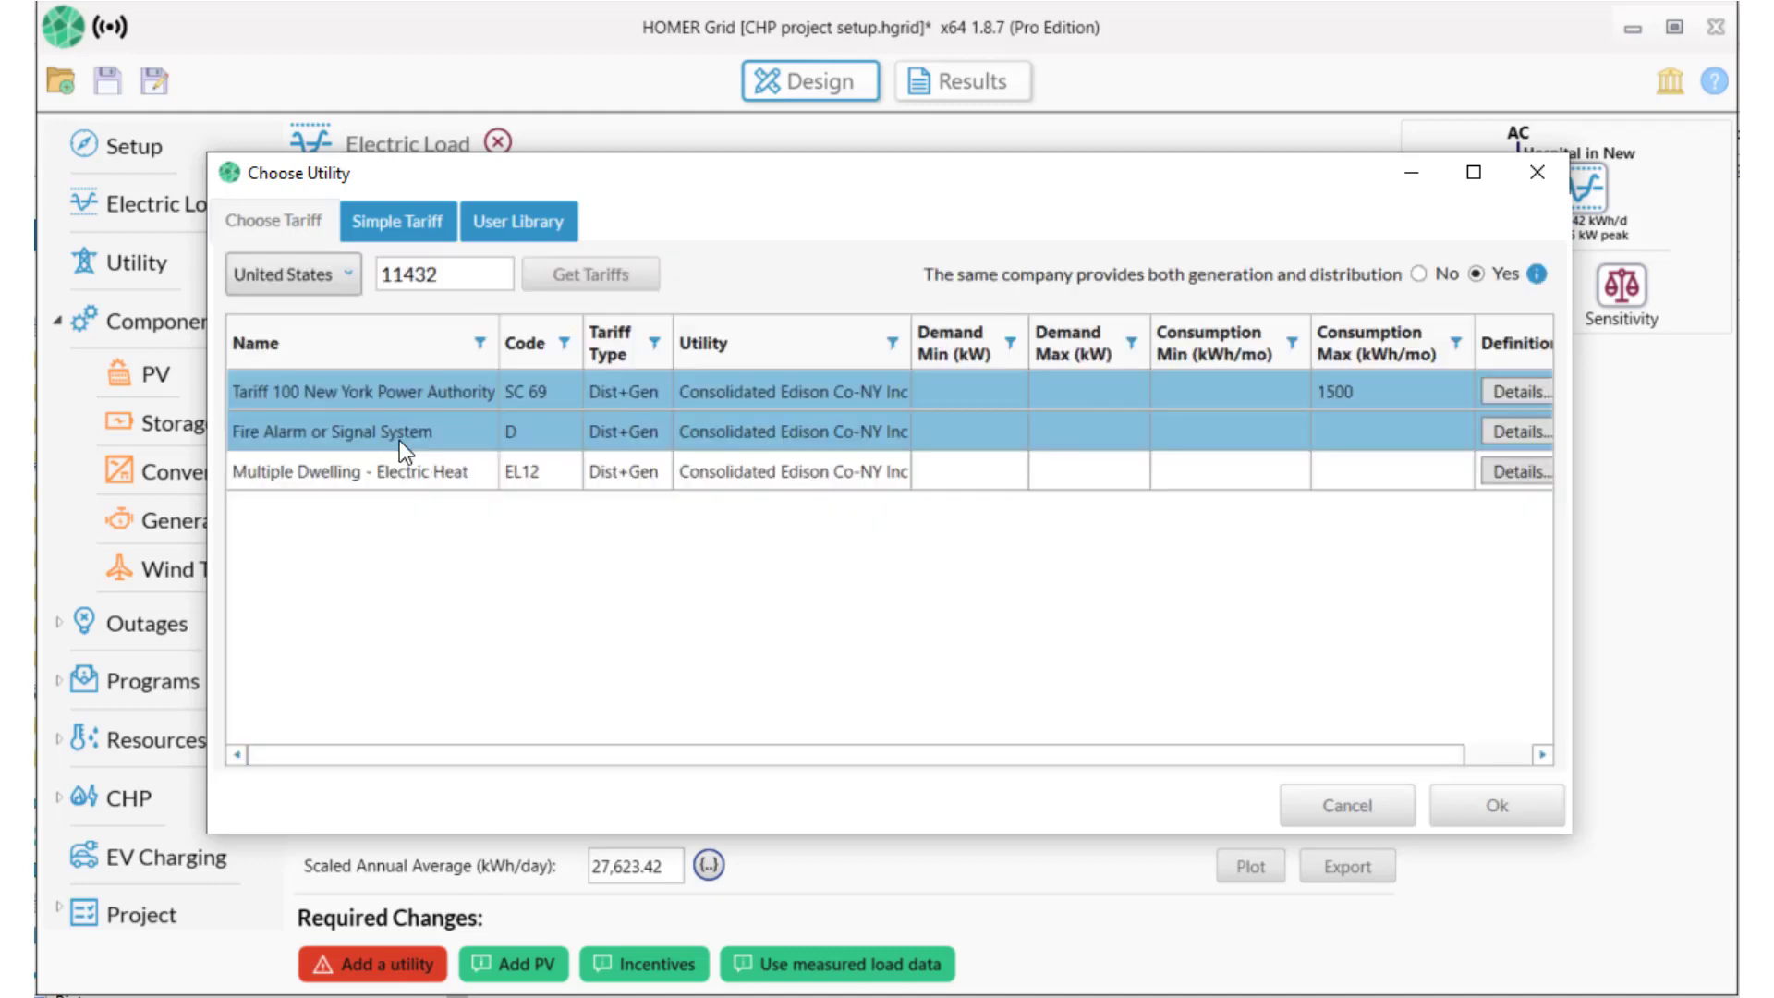
click(1419, 273)
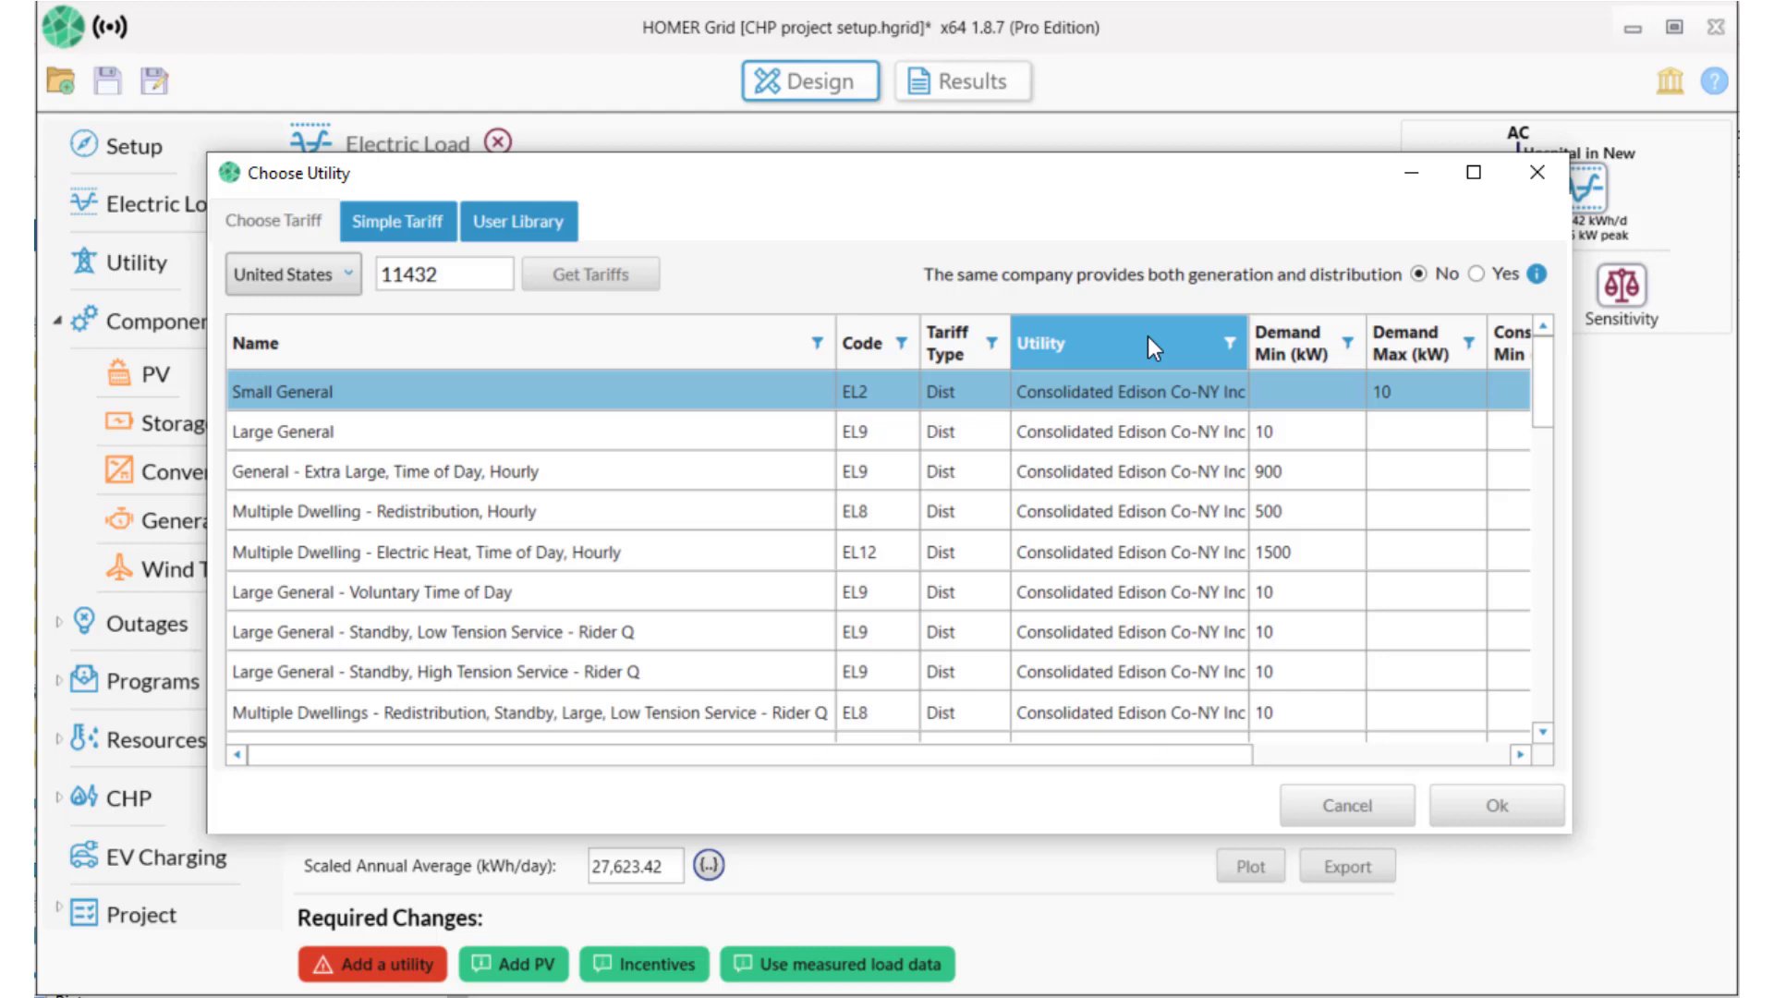
click(560, 468)
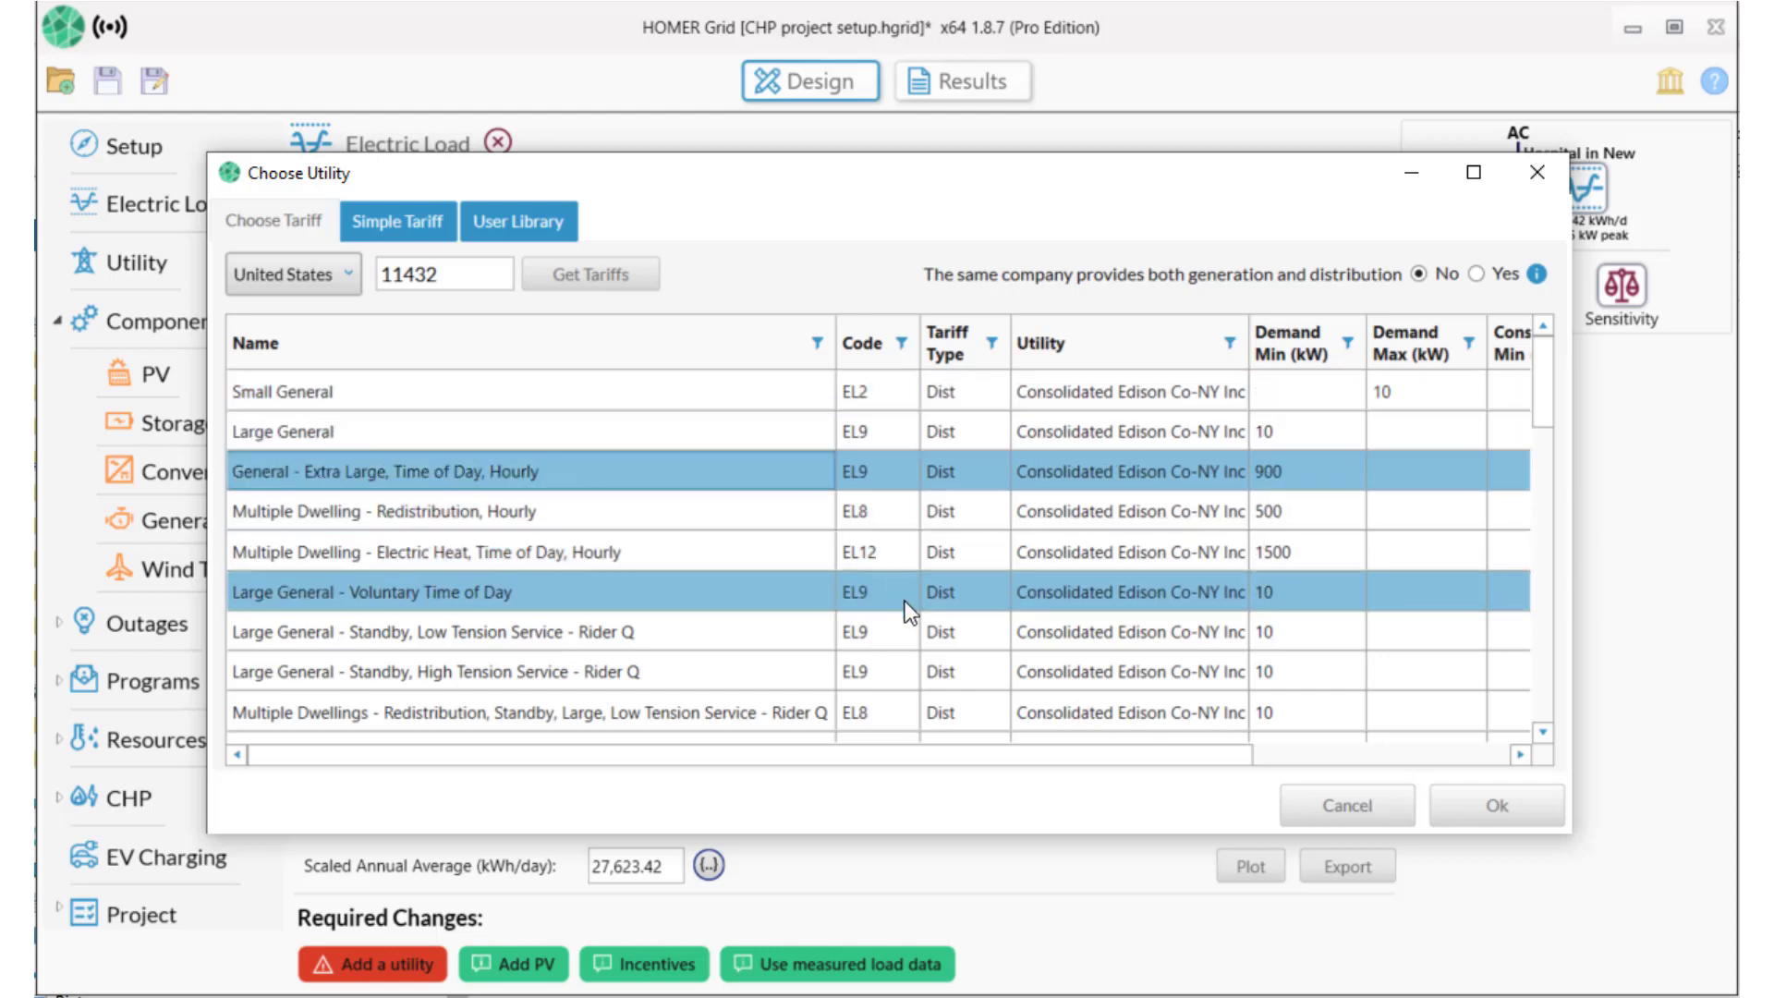
click(1498, 800)
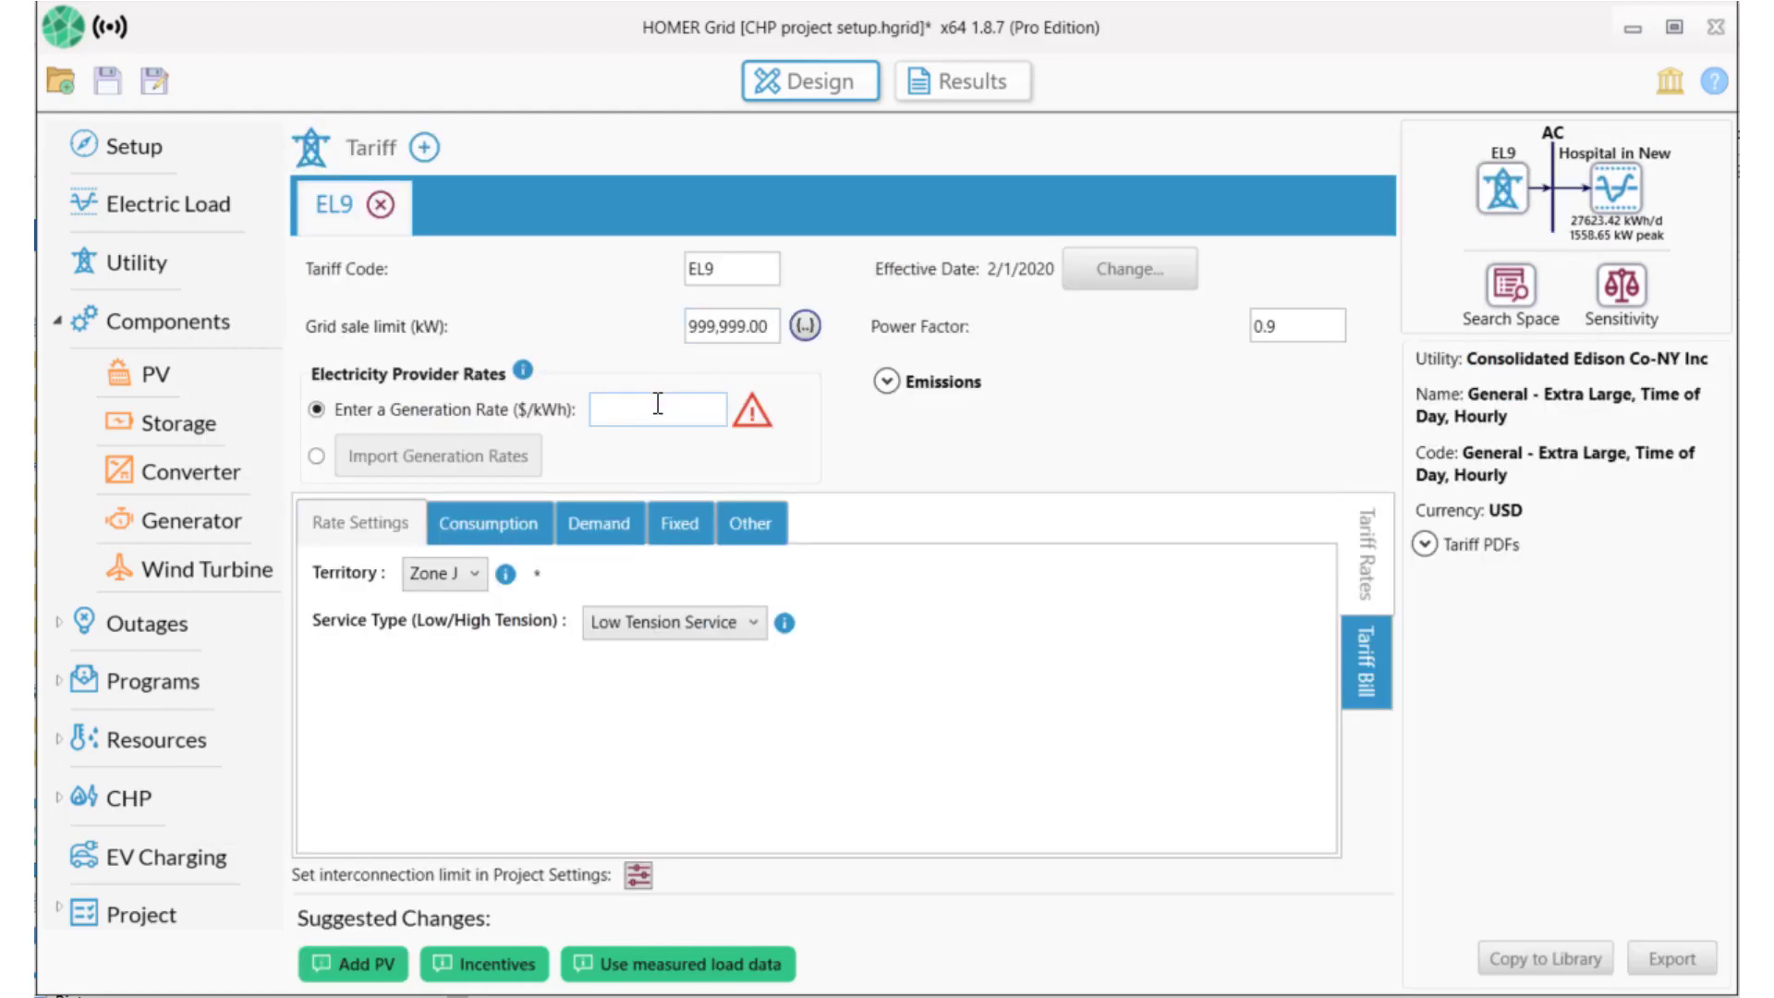
Set the EL9 generation rate to 0.12 $/kWh and service type to High Tension Service.
click(643, 414)
text(.12)
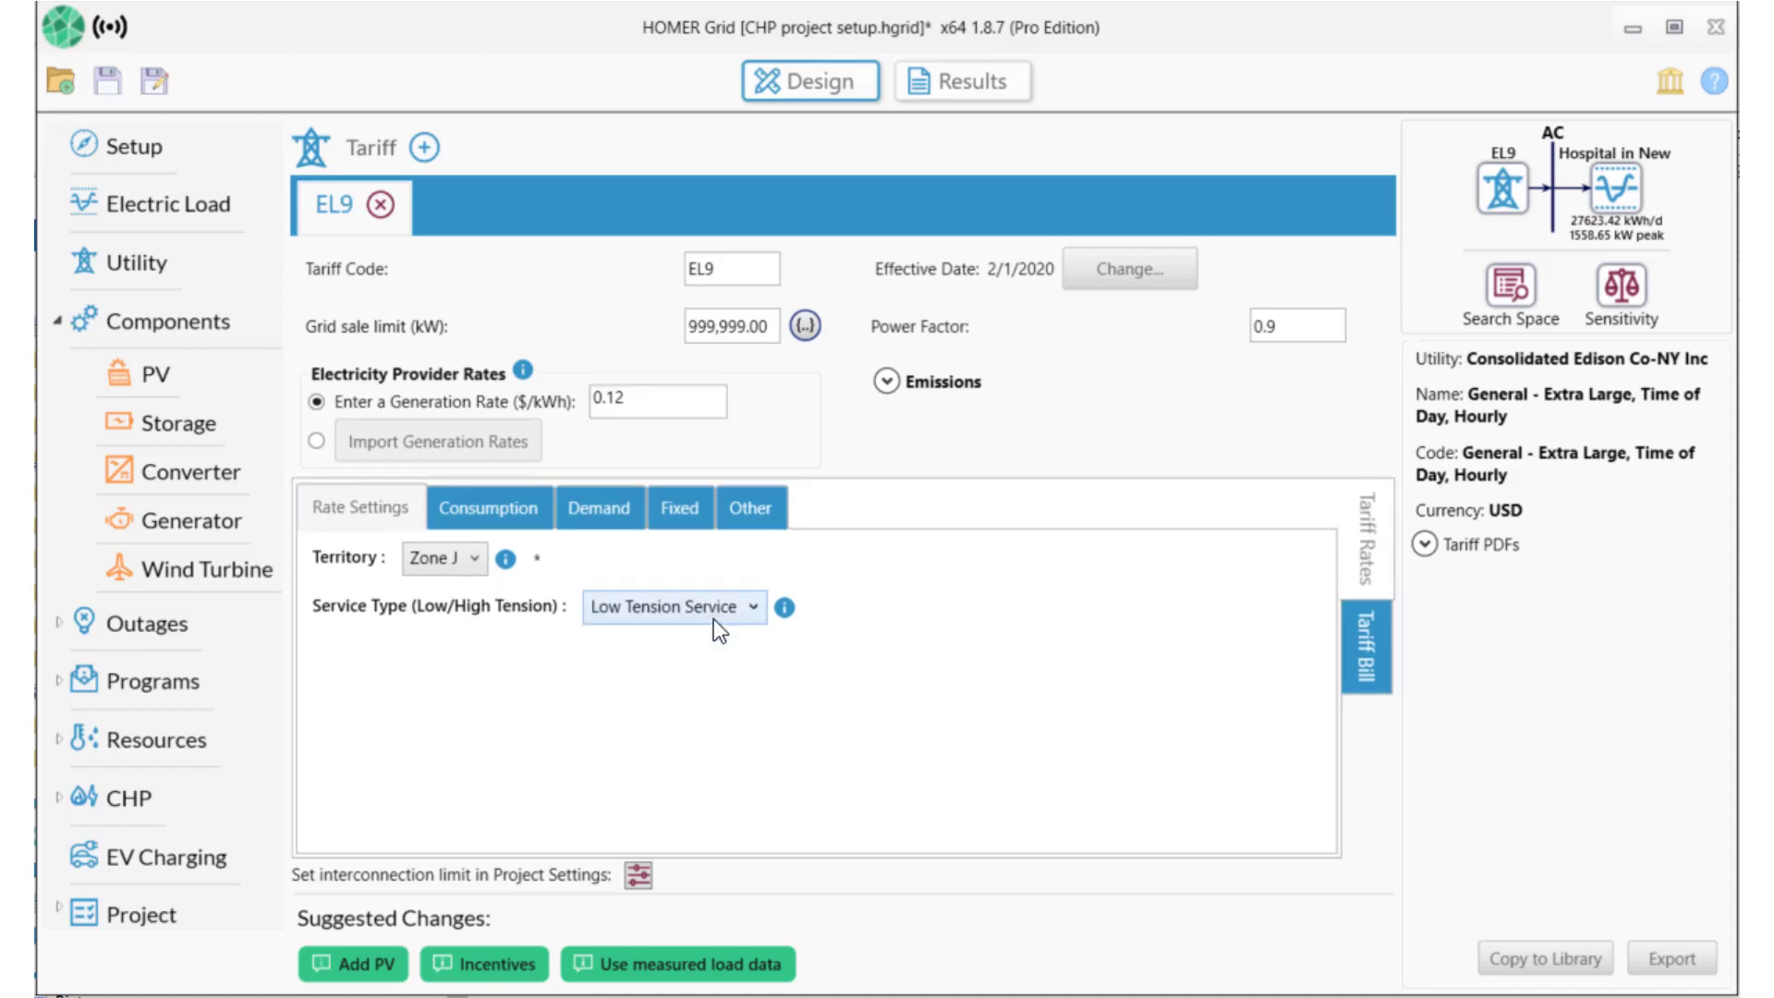
click(756, 602)
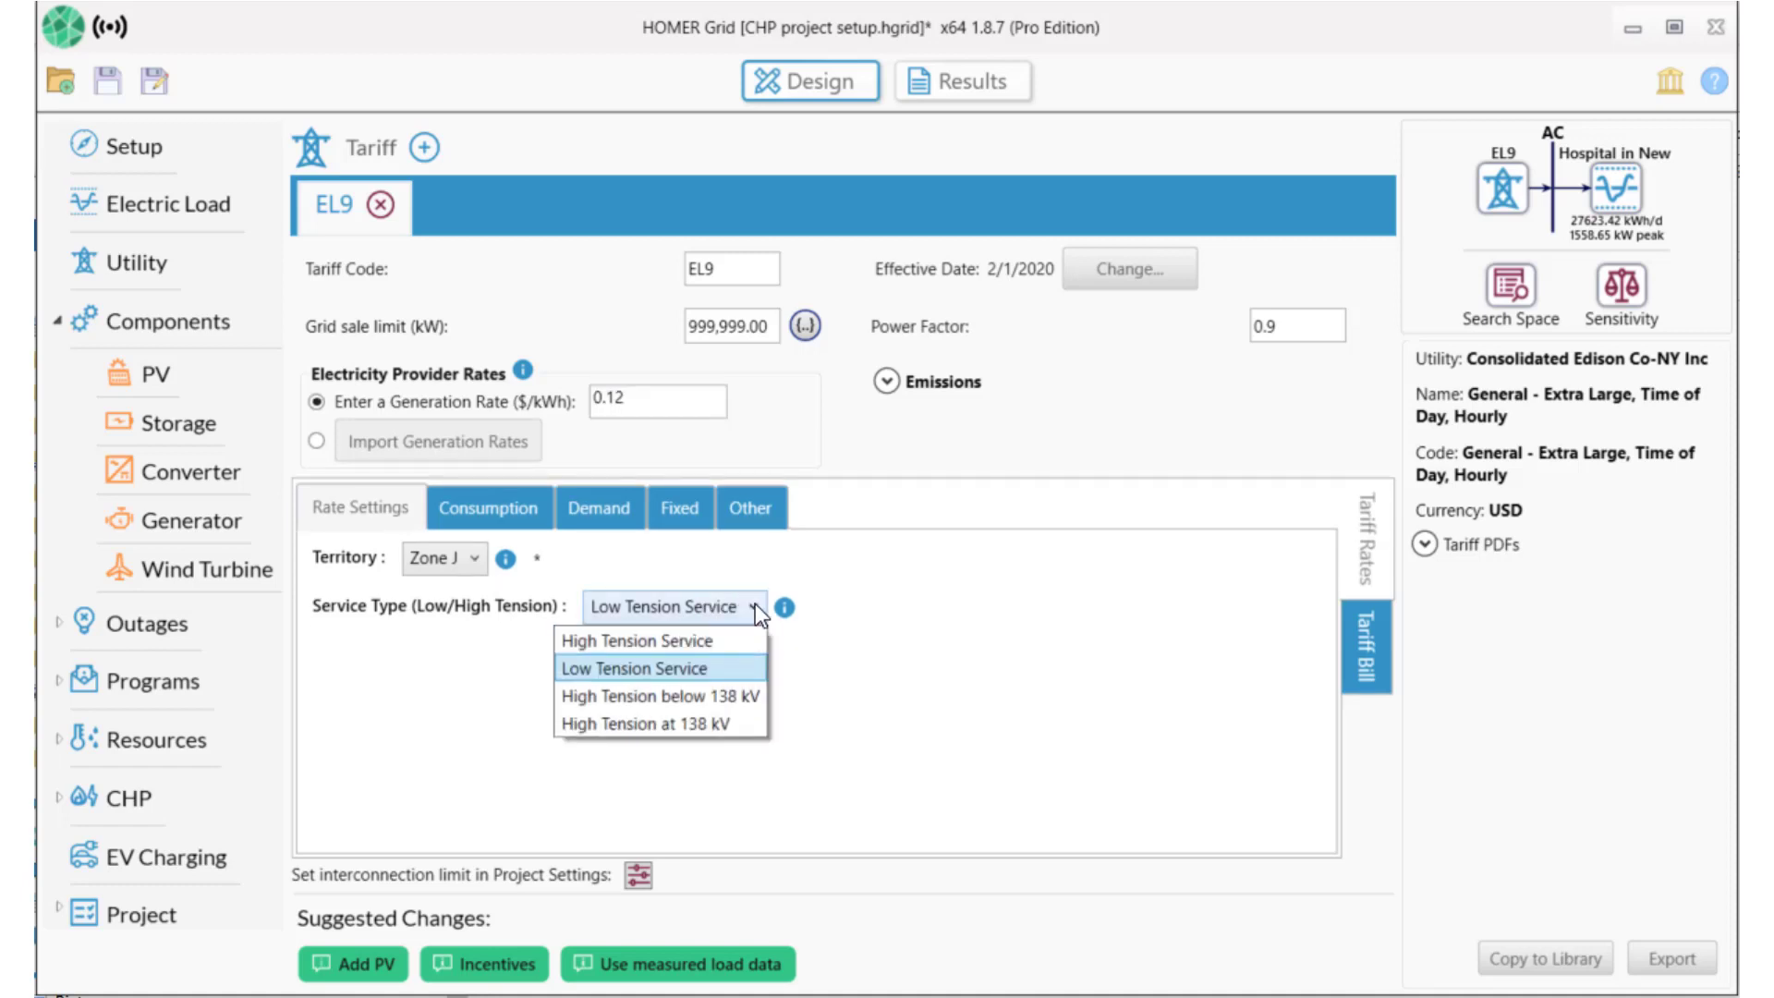
click(697, 641)
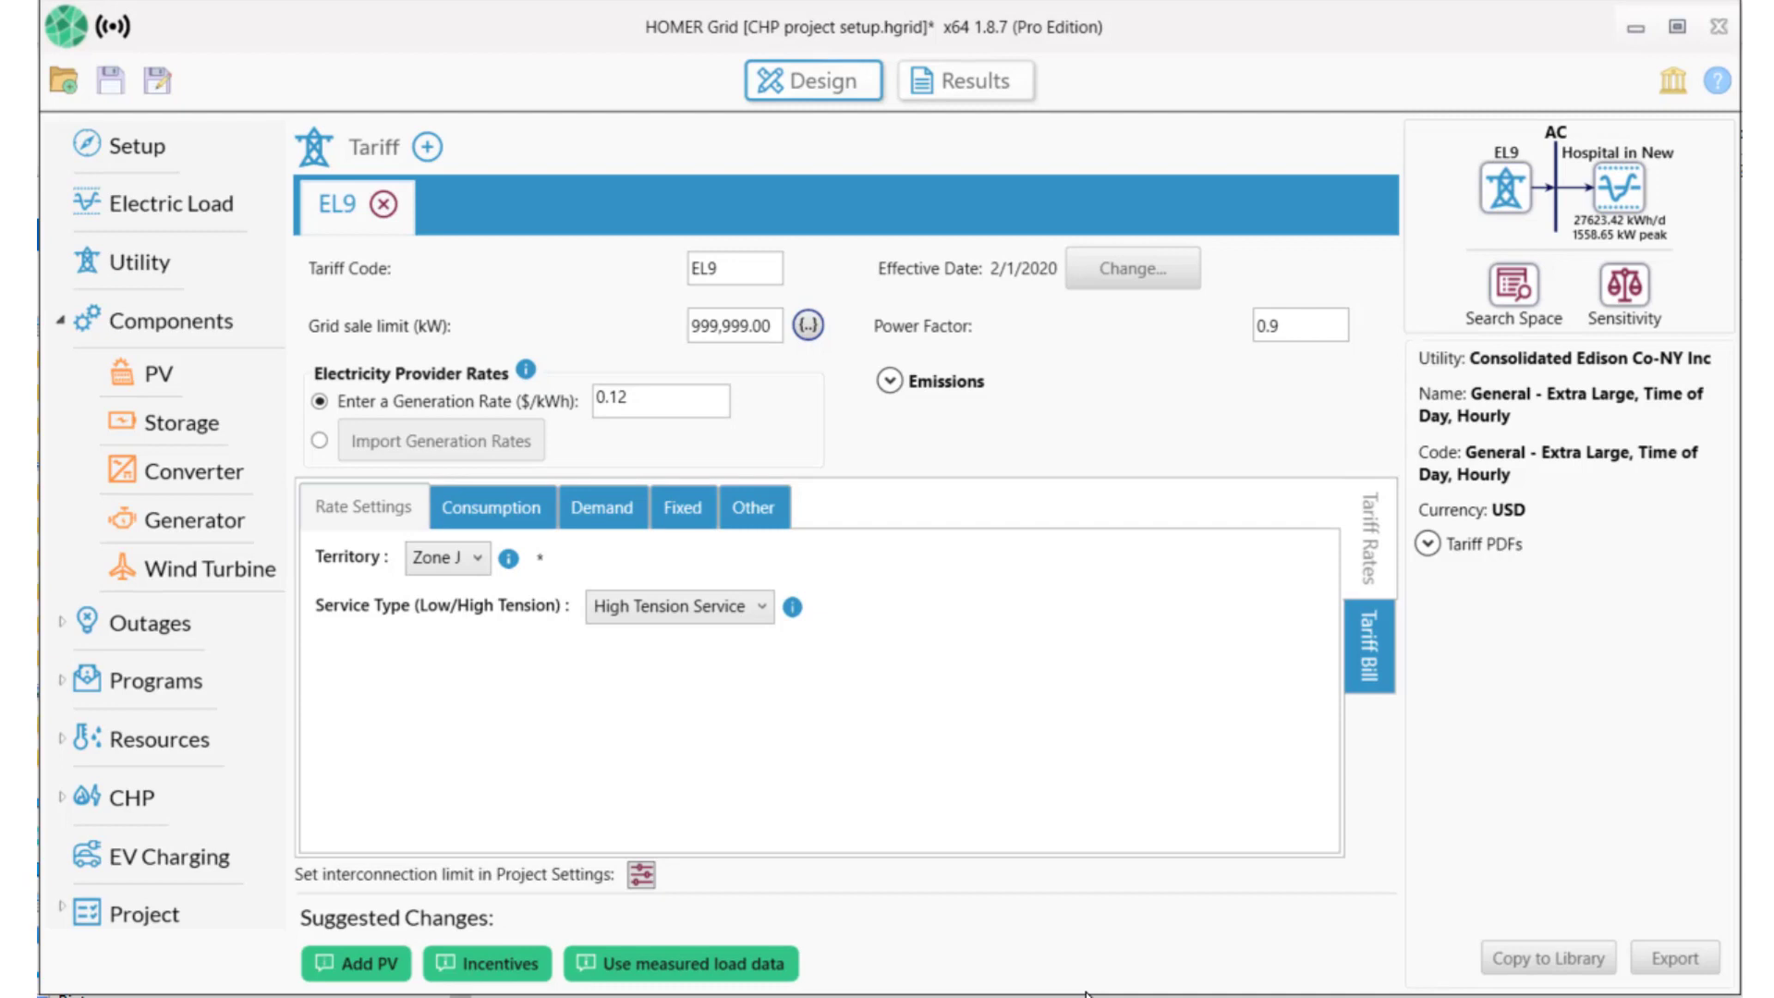
click(1367, 630)
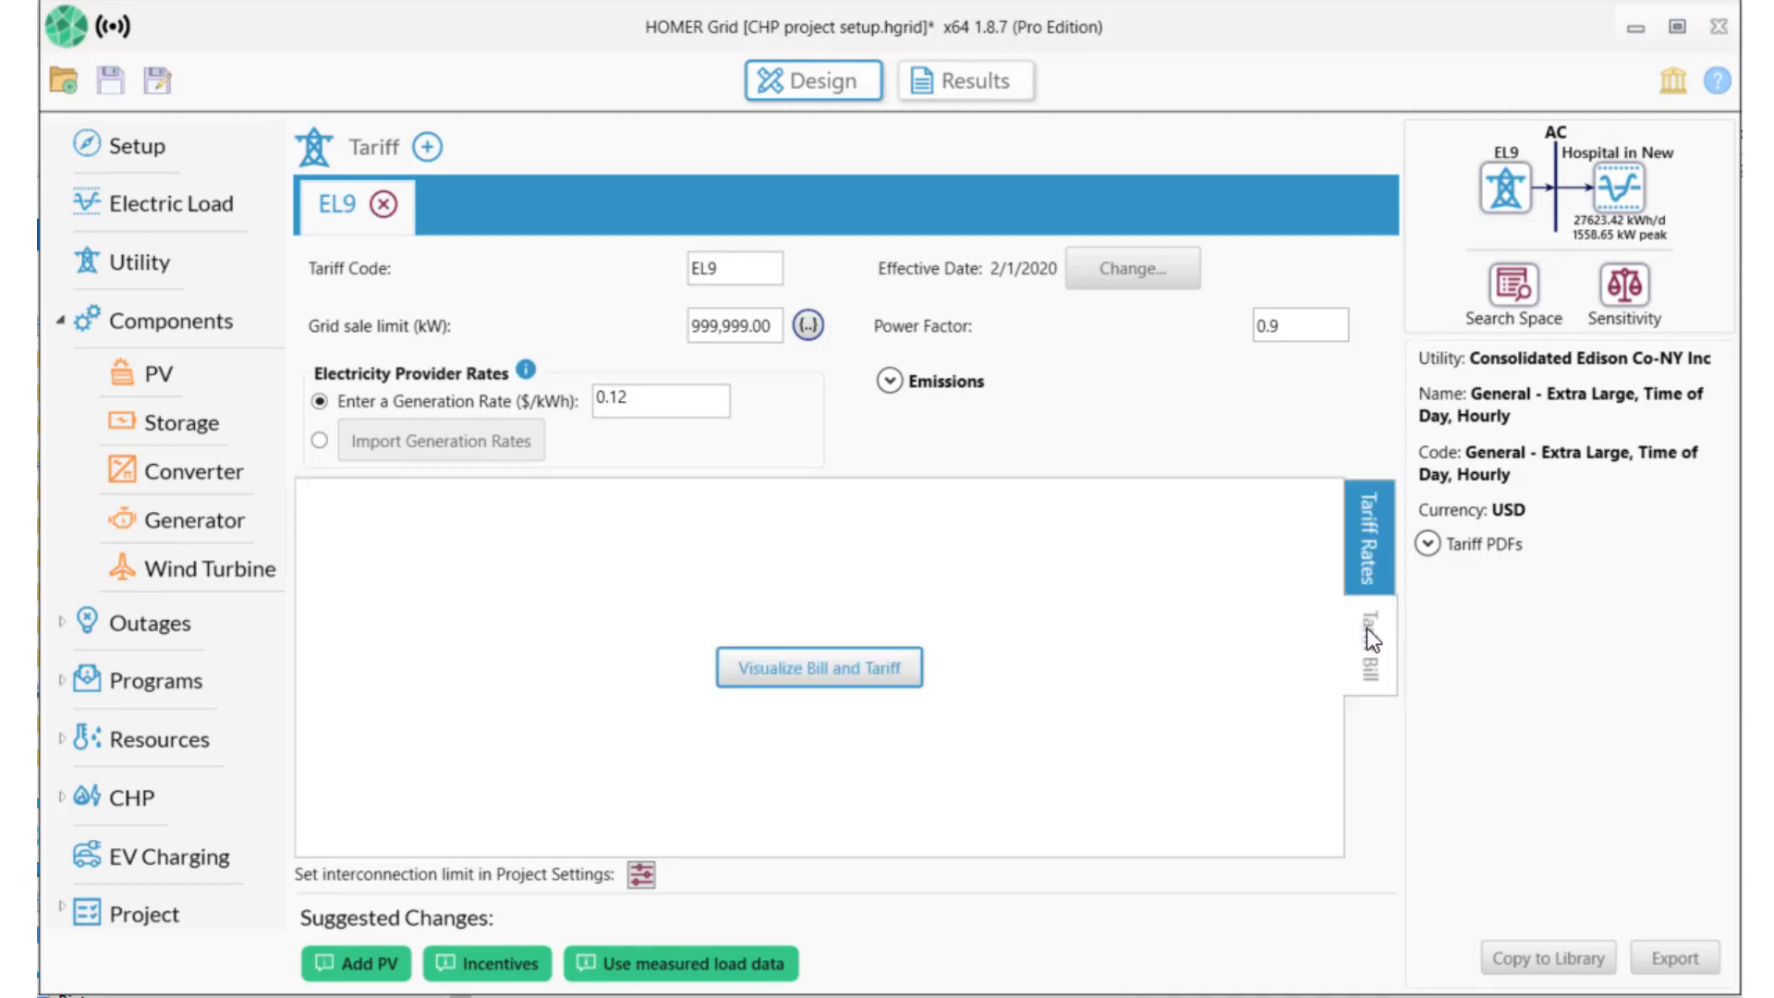
Chart the EL9 monthly bill and compare April and July demand charges in the Monthly Summary.
click(832, 671)
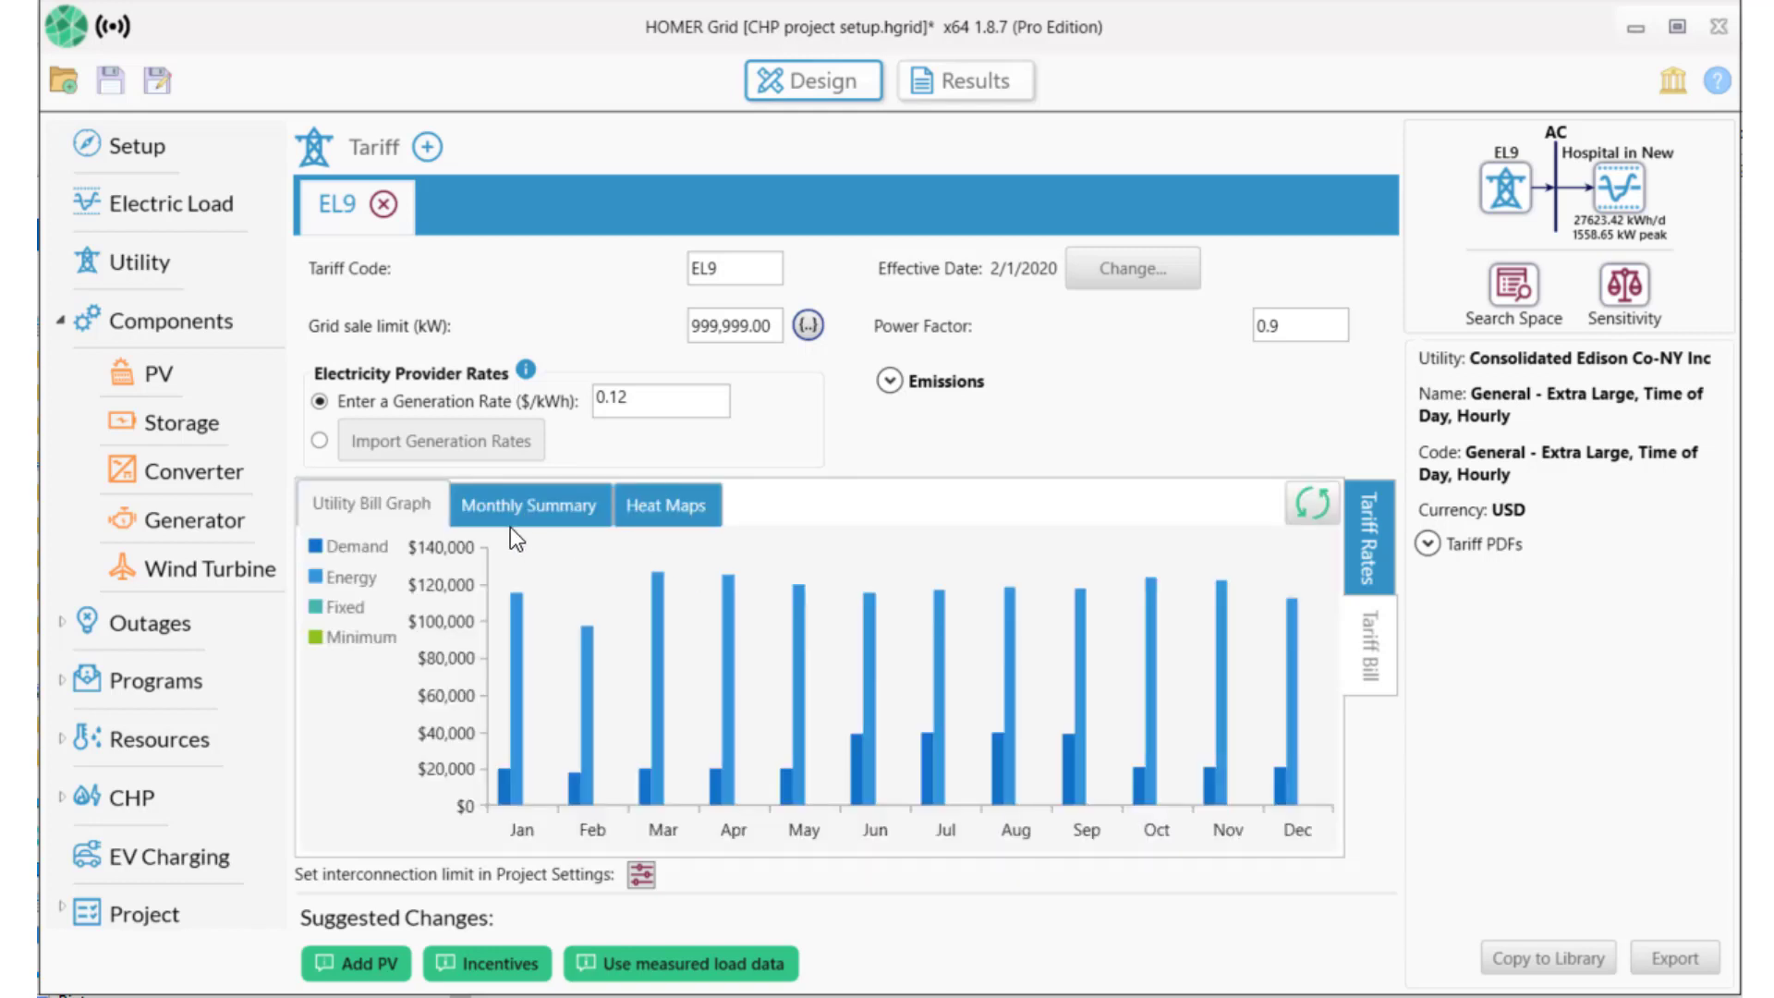
click(525, 502)
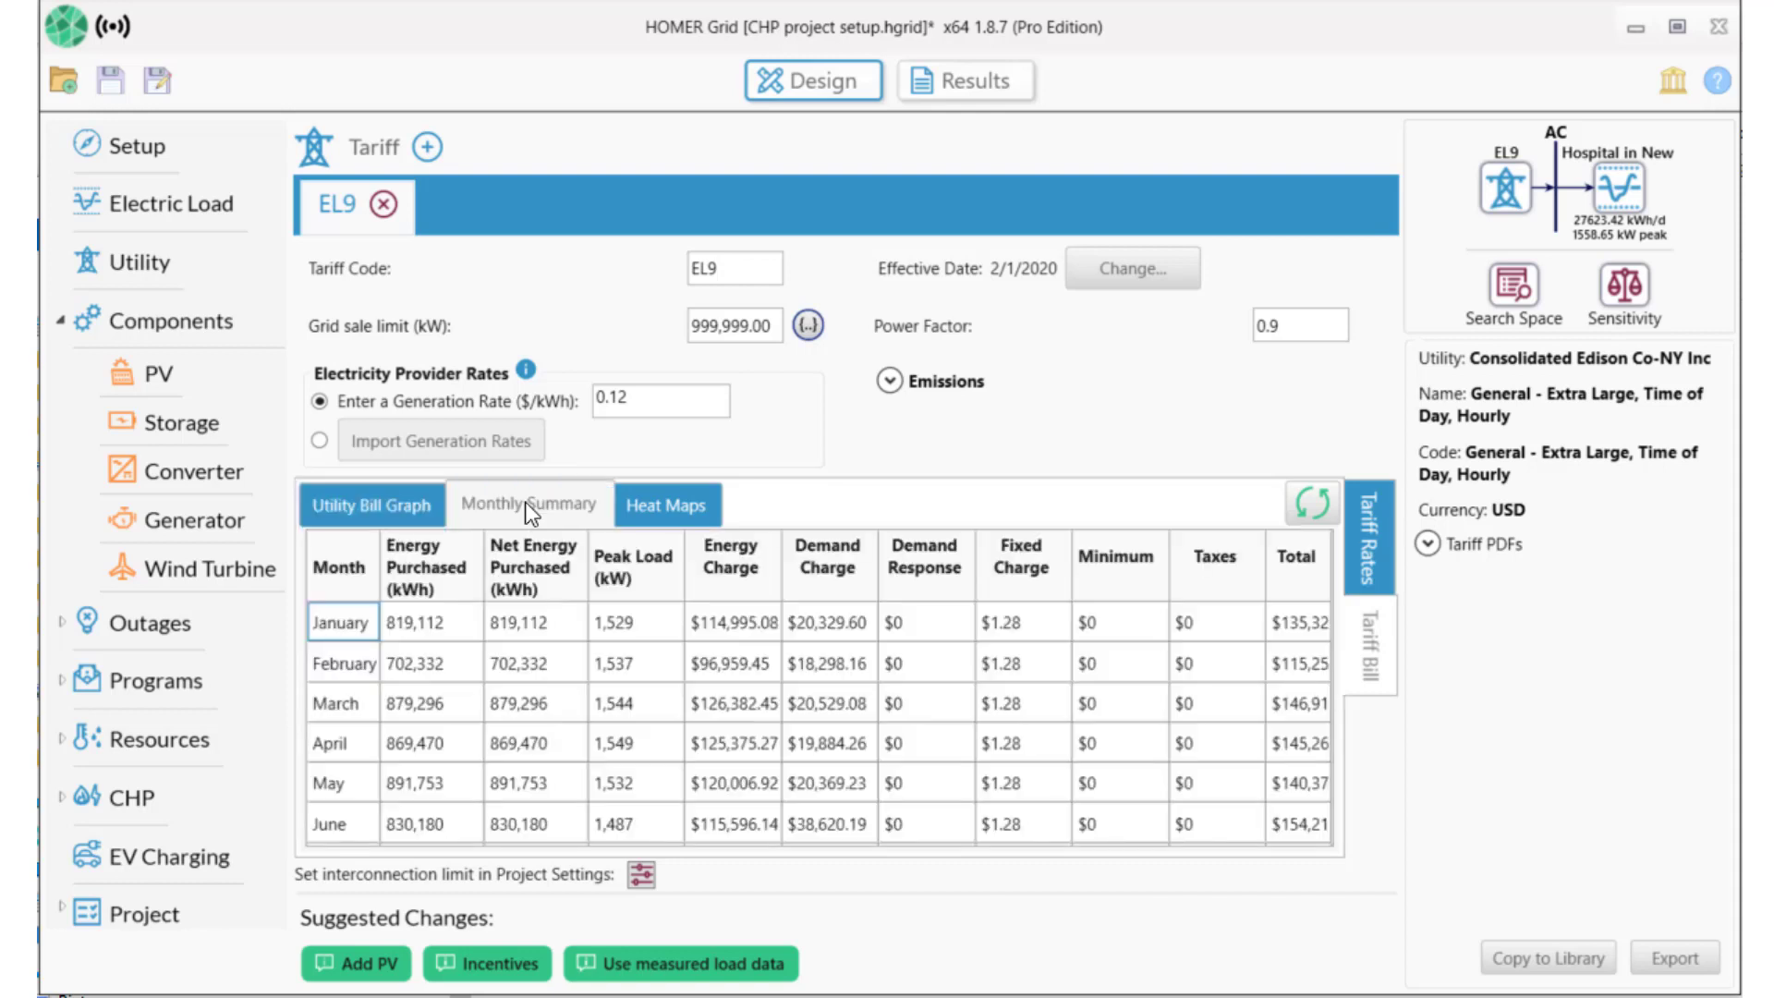
click(840, 750)
key(Down)
key(Down)
key(Down)
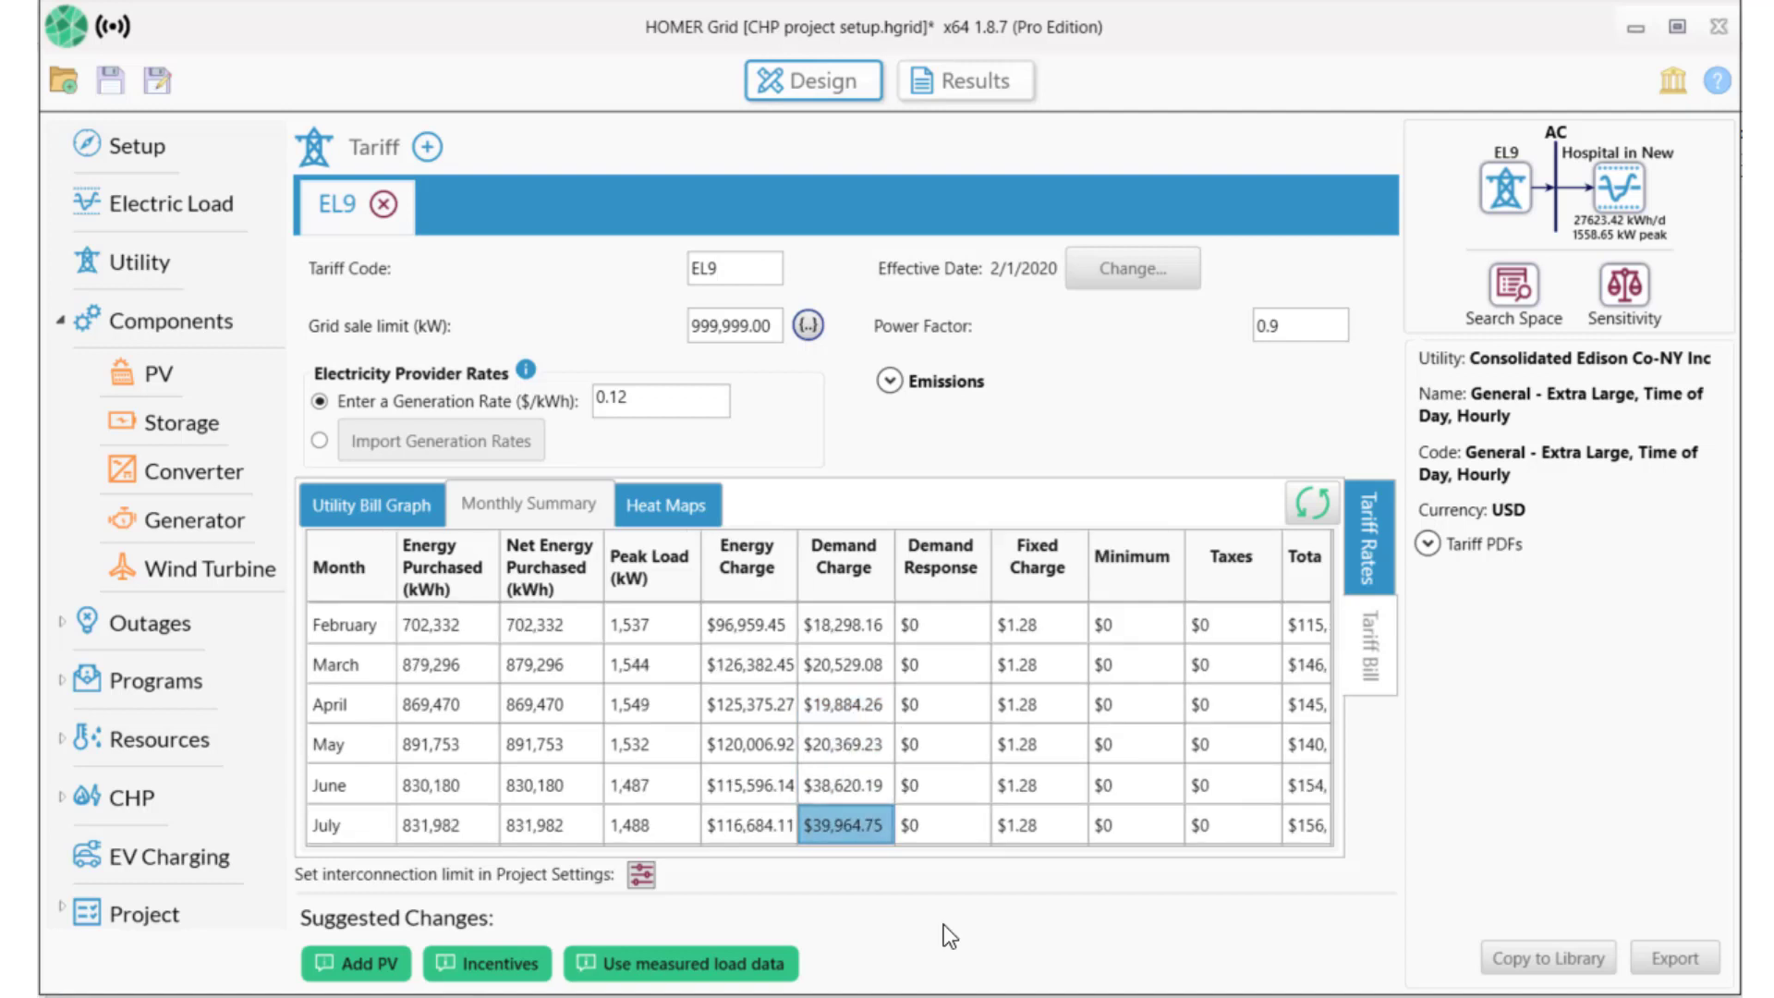
Add the Generic Gas Recip Genset with CHP (size-your-own) as the generator.
click(202, 514)
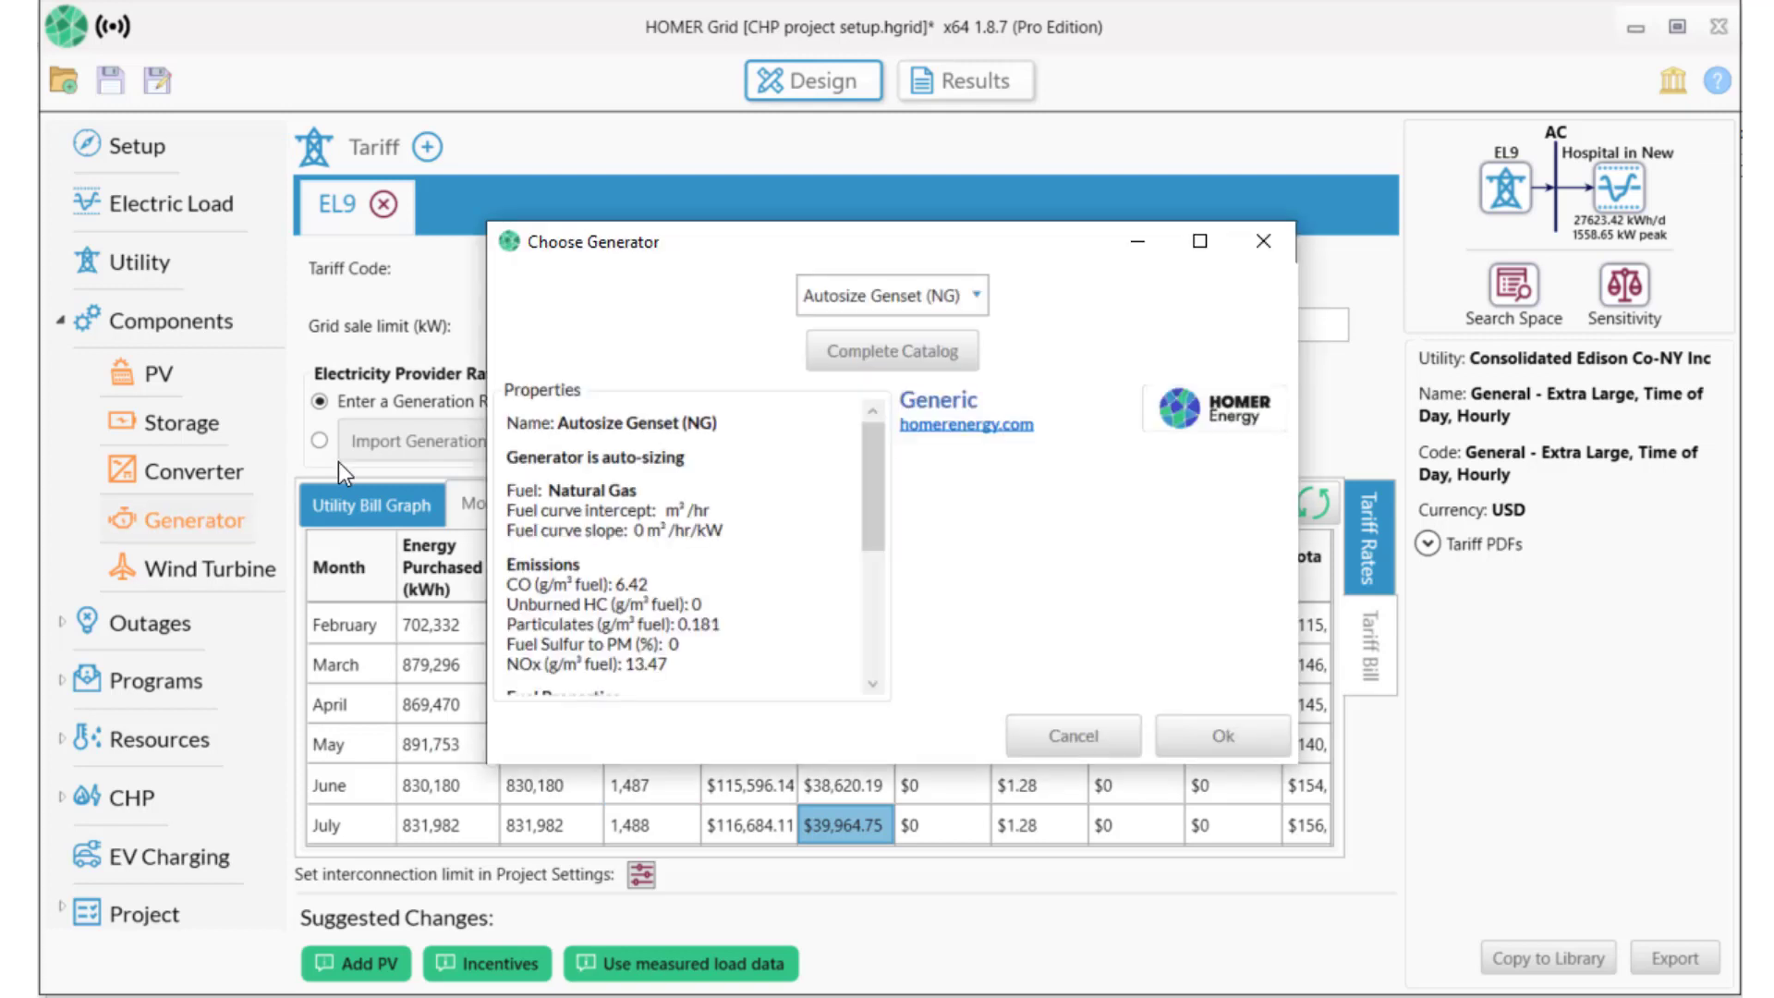
click(978, 291)
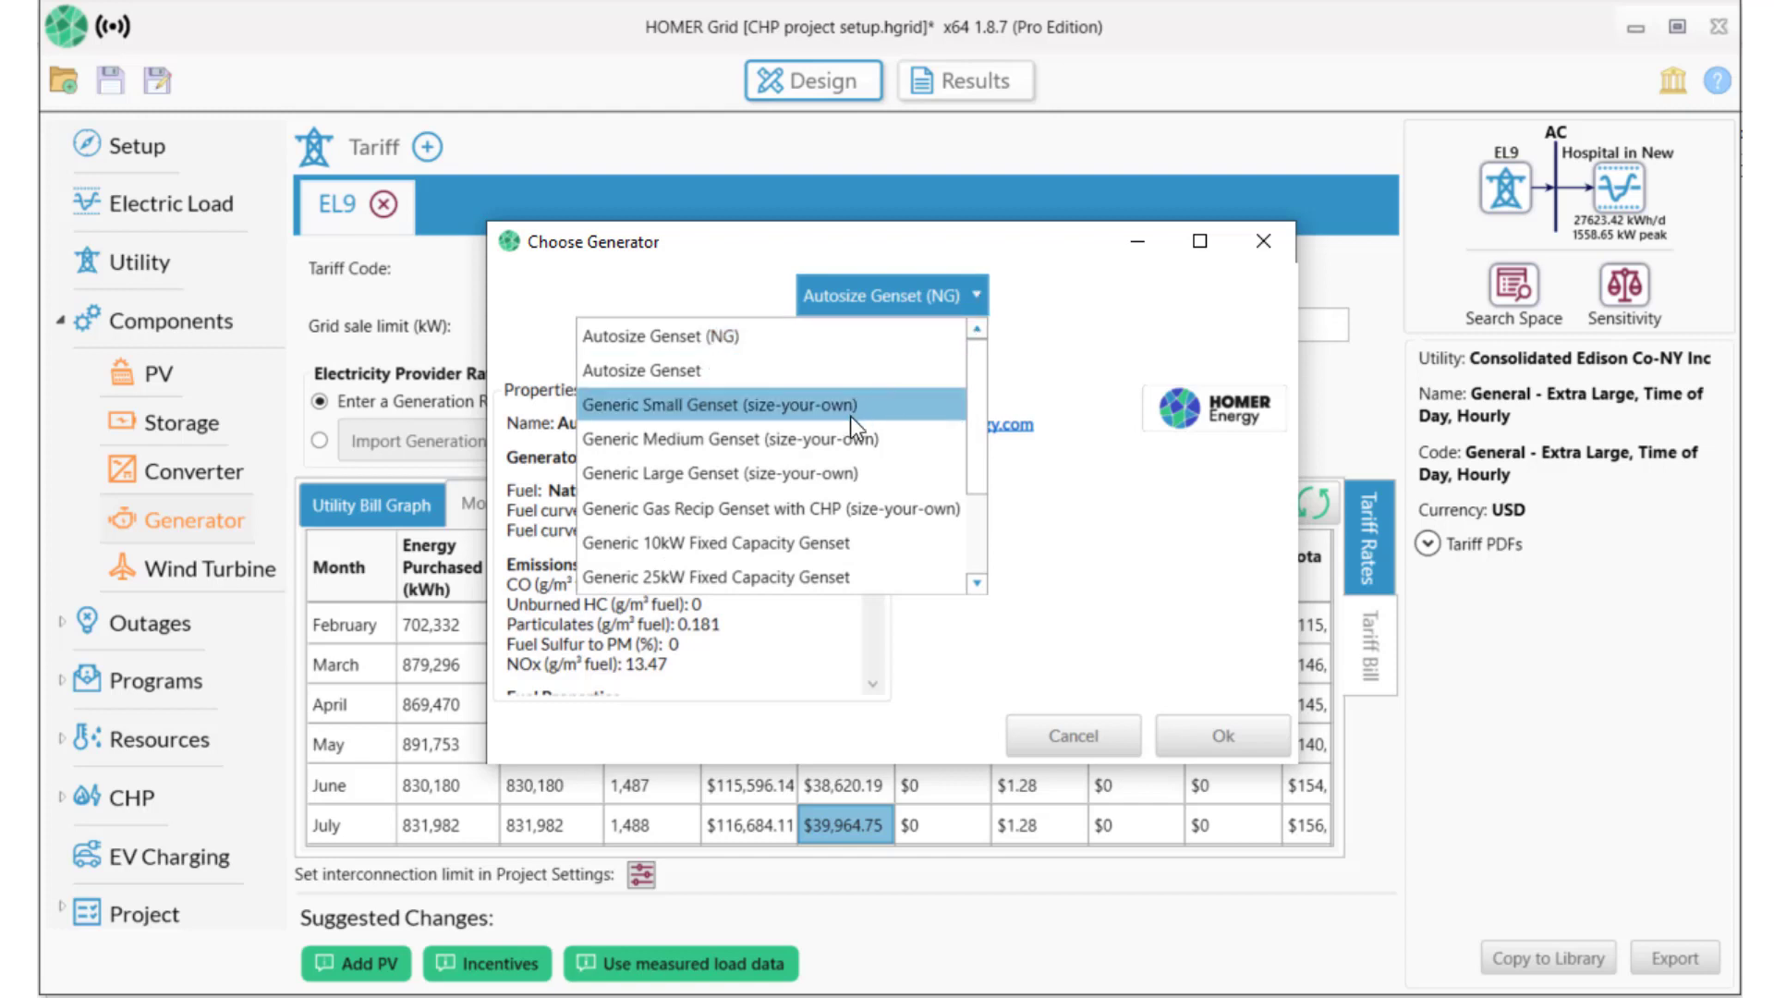
click(845, 509)
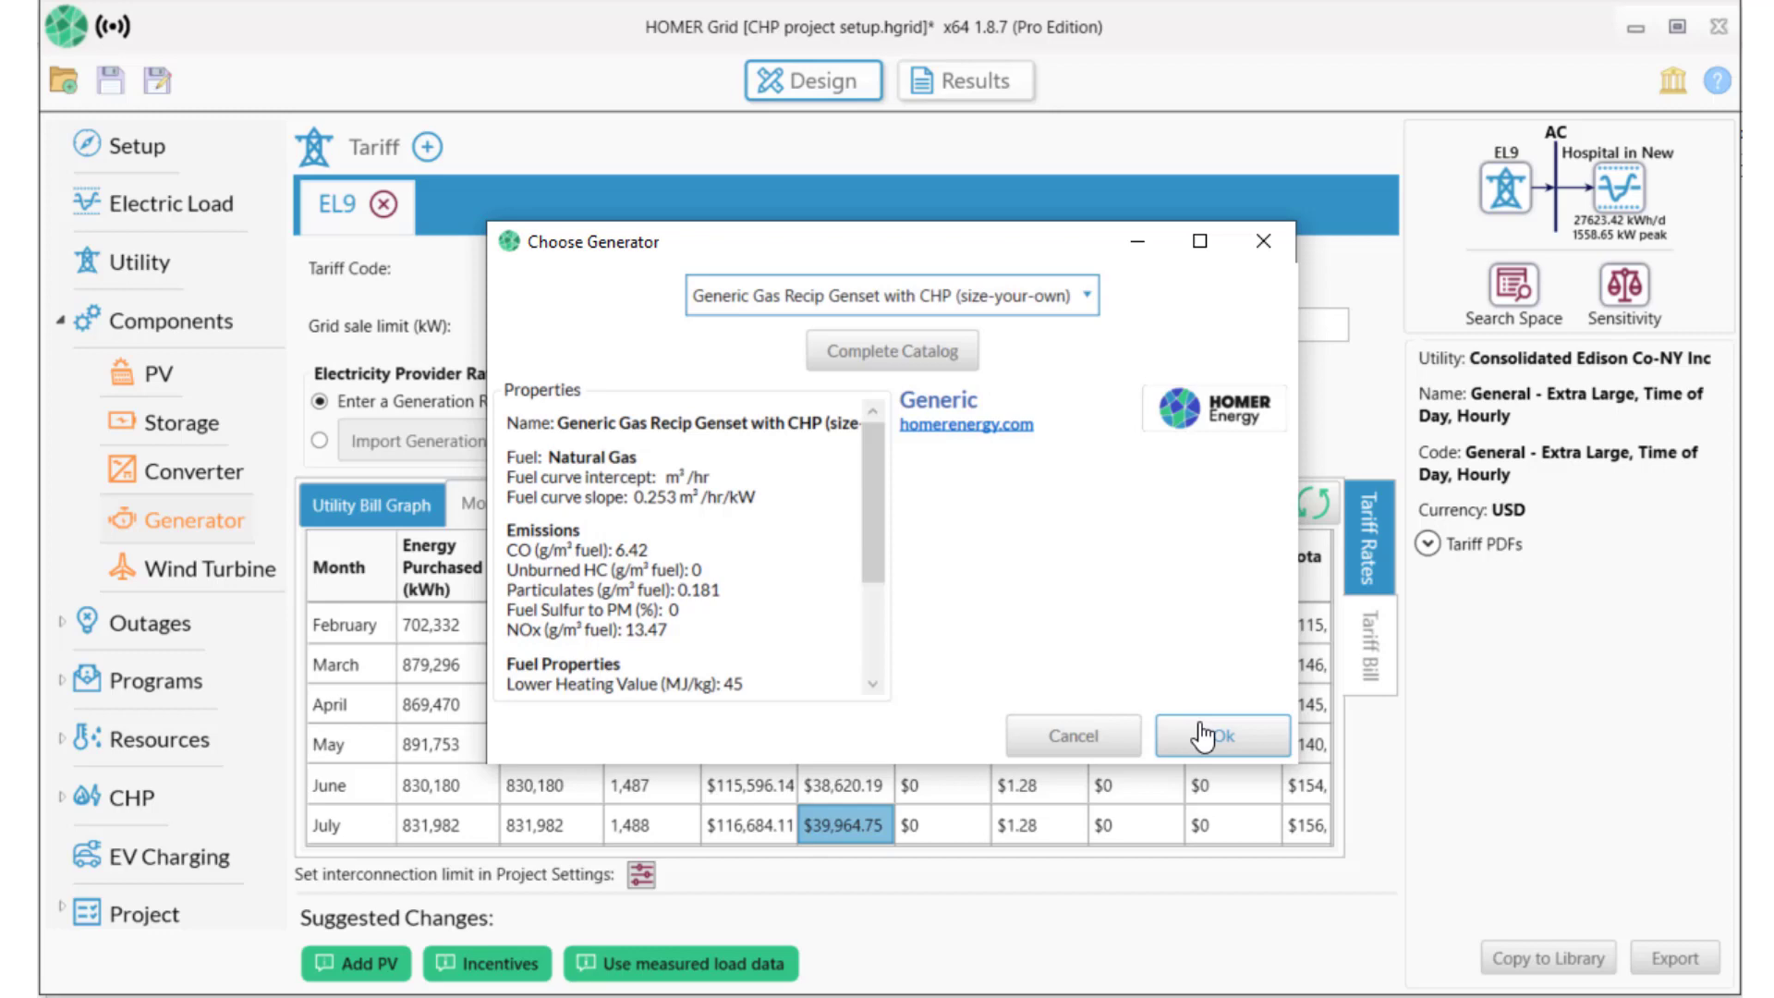
click(1218, 756)
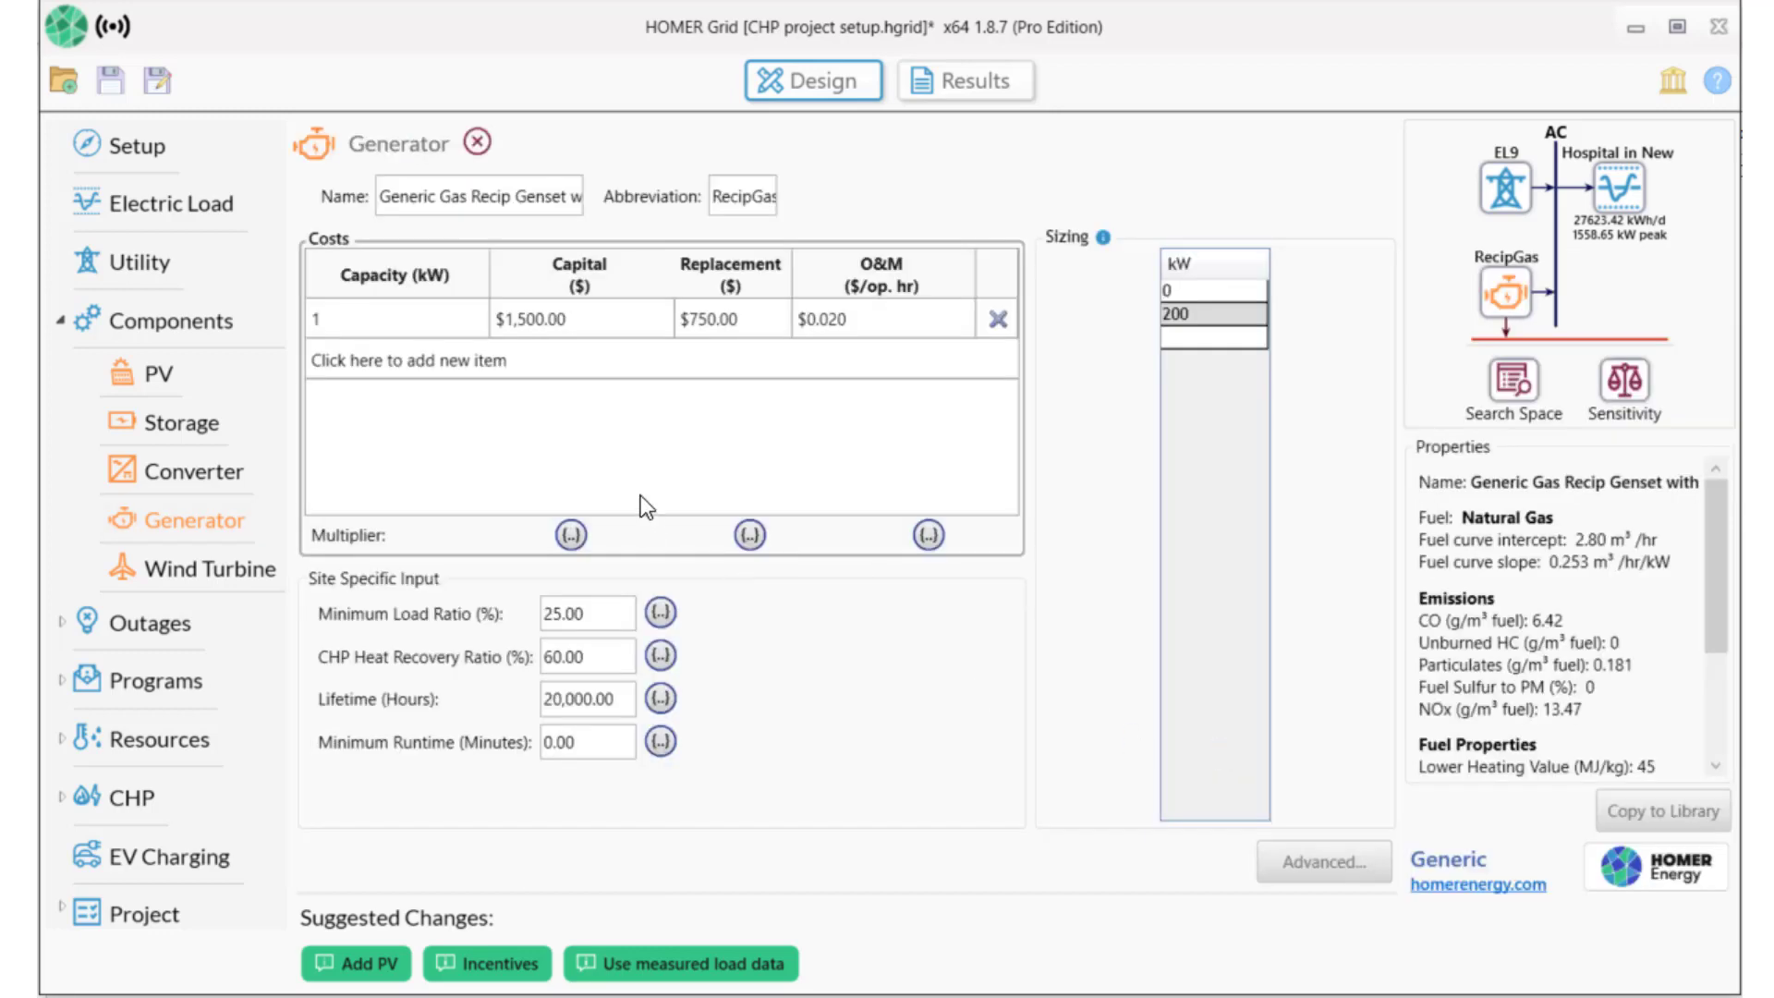
Set the gas generator's capital cost to 3,000.
click(536, 329)
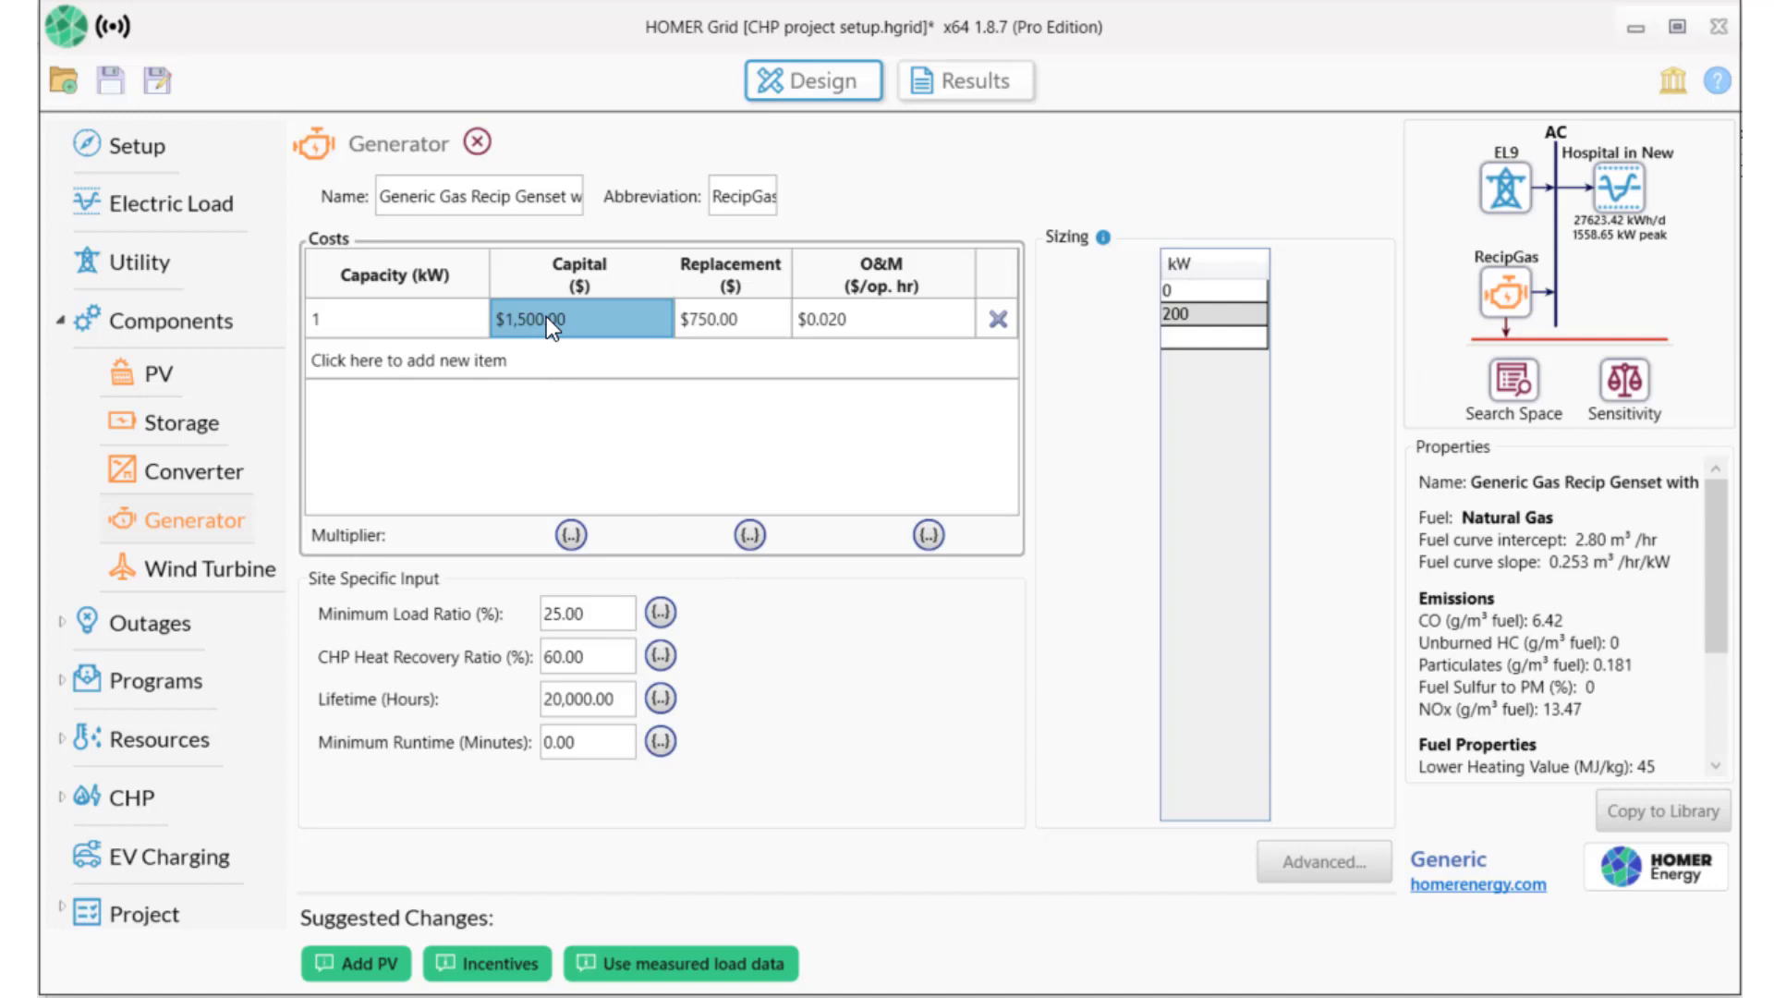
text(3,)
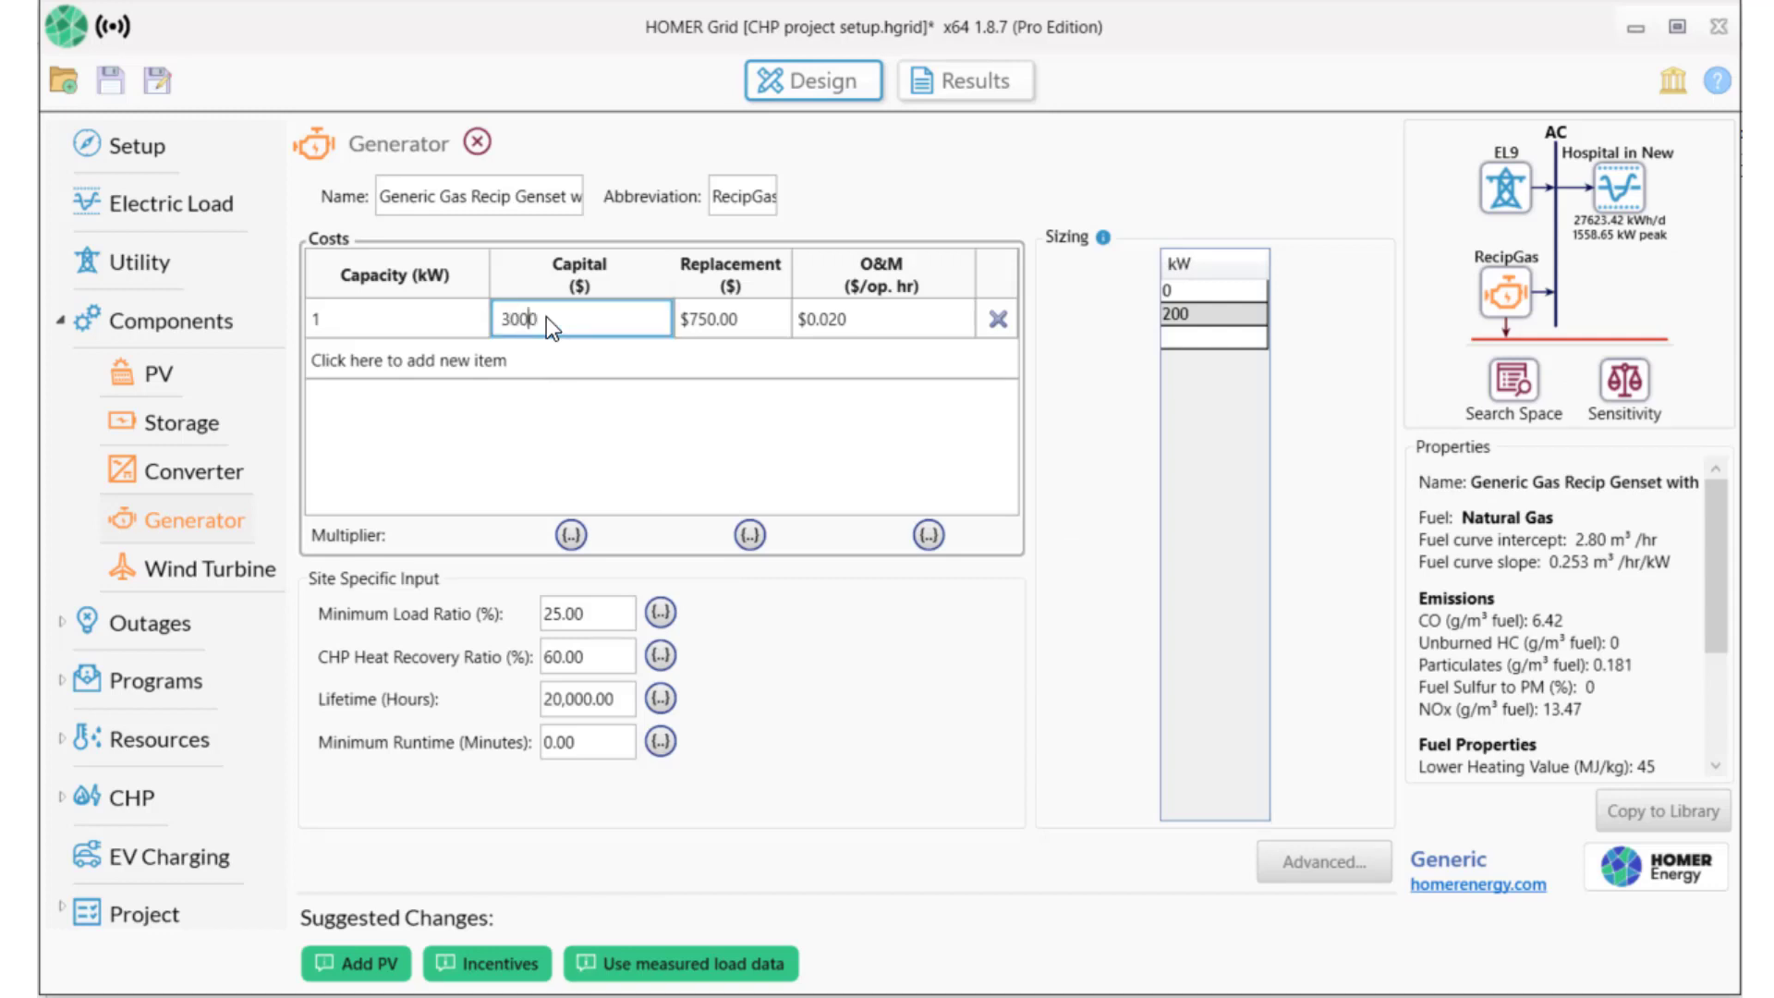
text(000)
click(1206, 338)
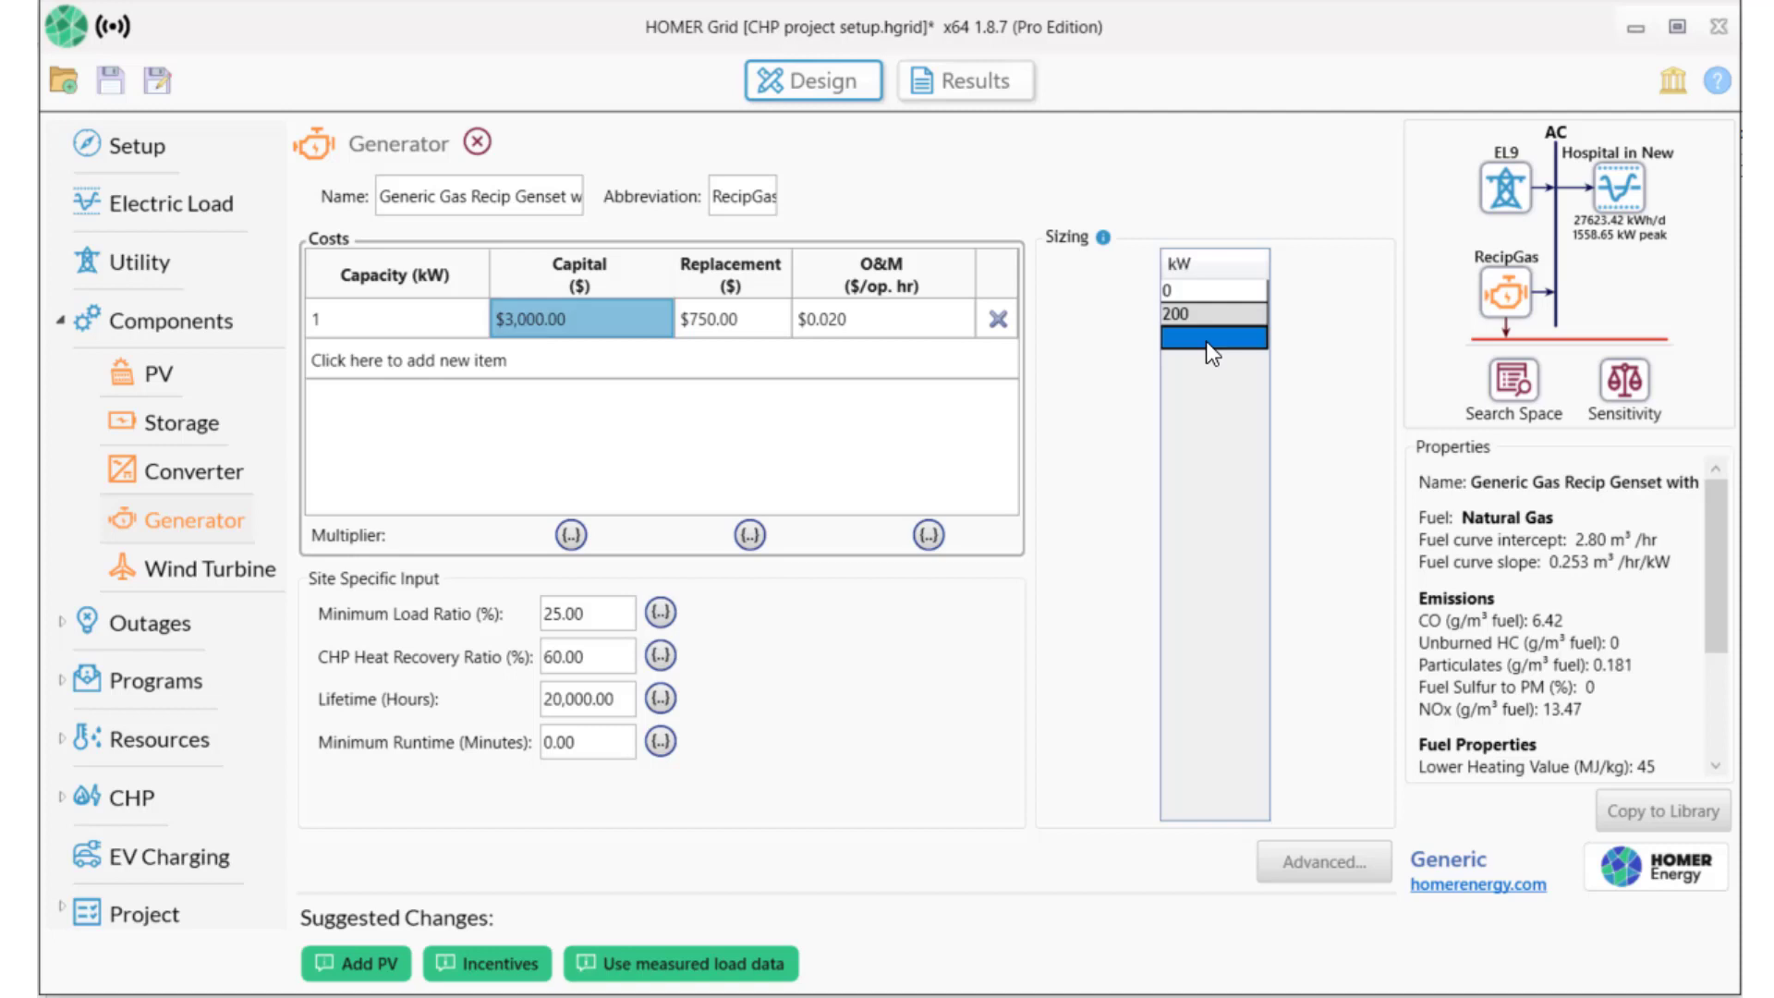
Add generator sizes 400, 600, 800, 1000, 1200, 1400 and 1600 kW.
text(400)
key(Return)
text(600)
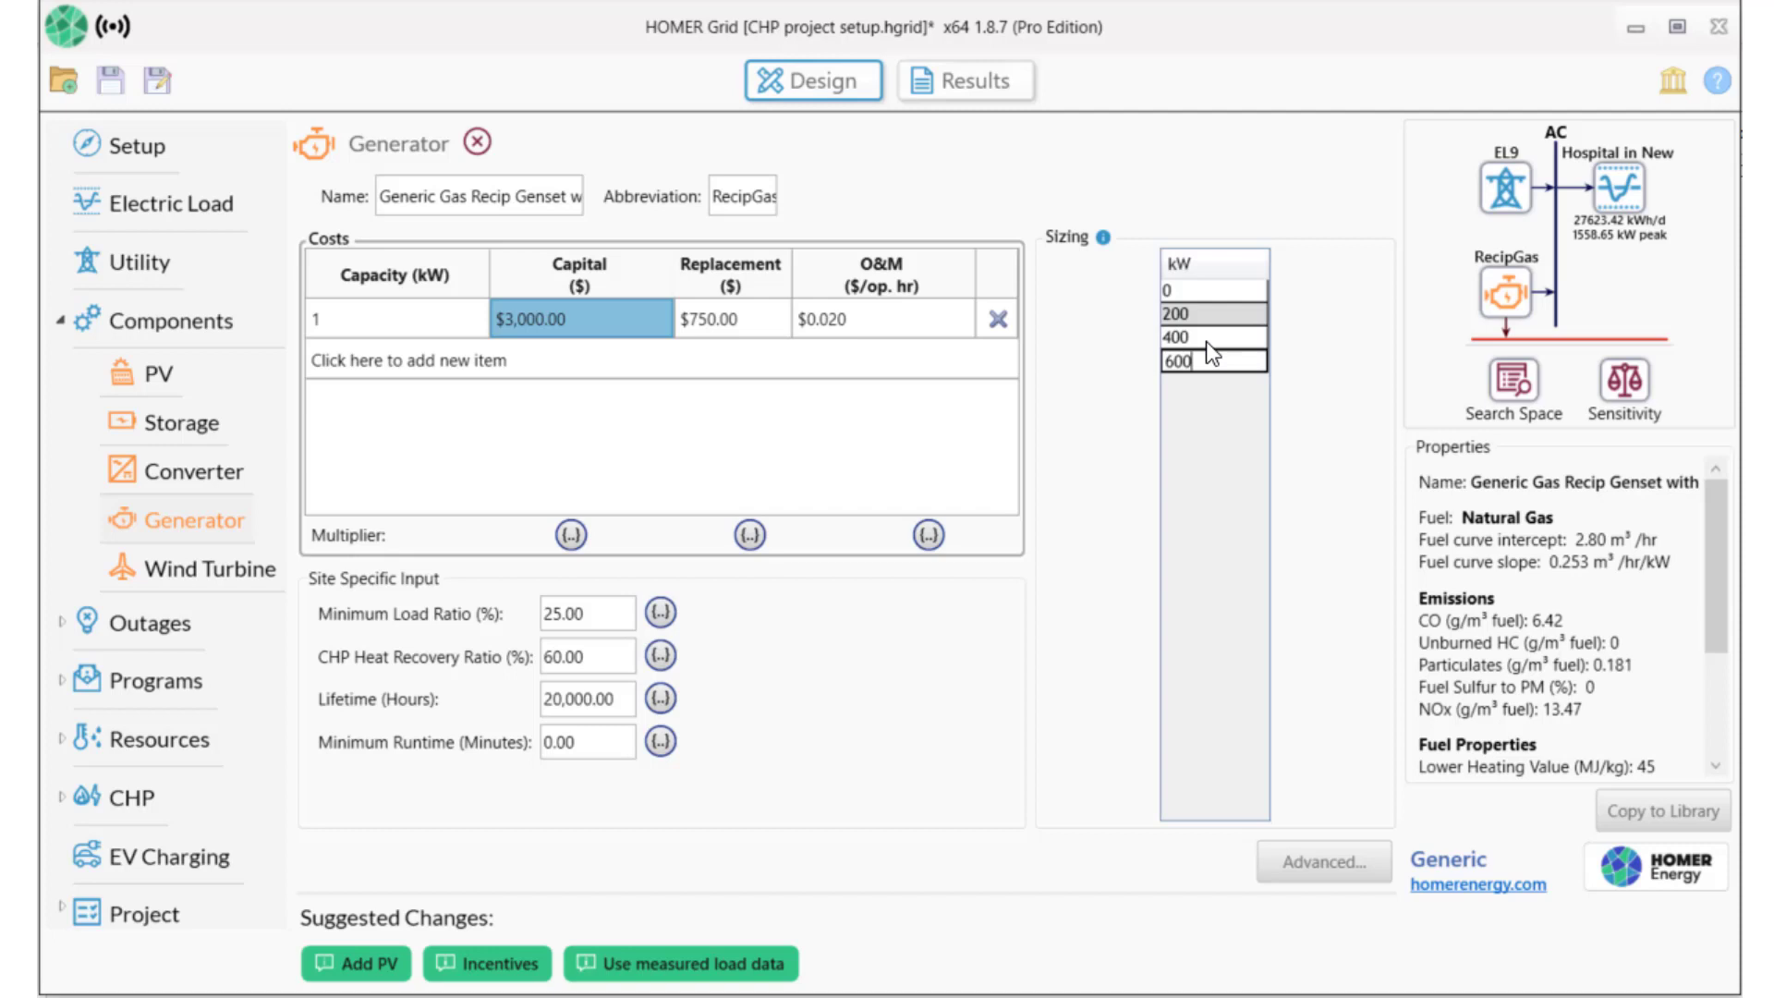
key(Return)
text(800)
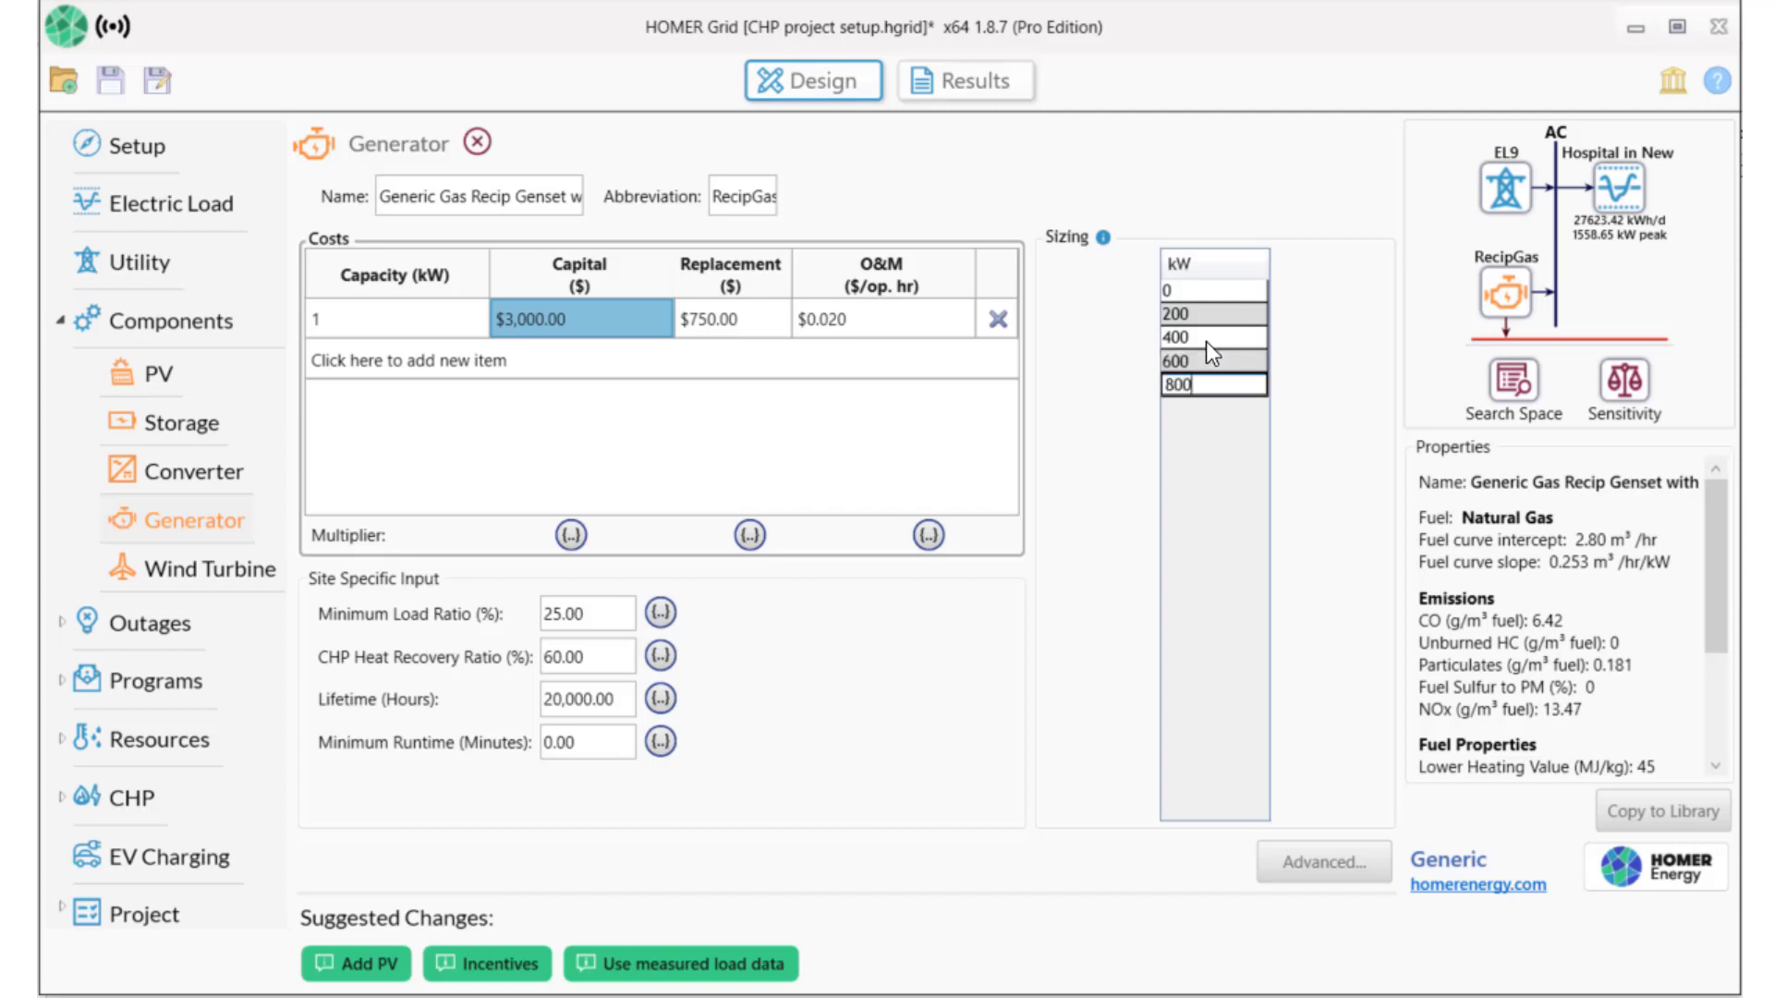
key(Return)
text(100)
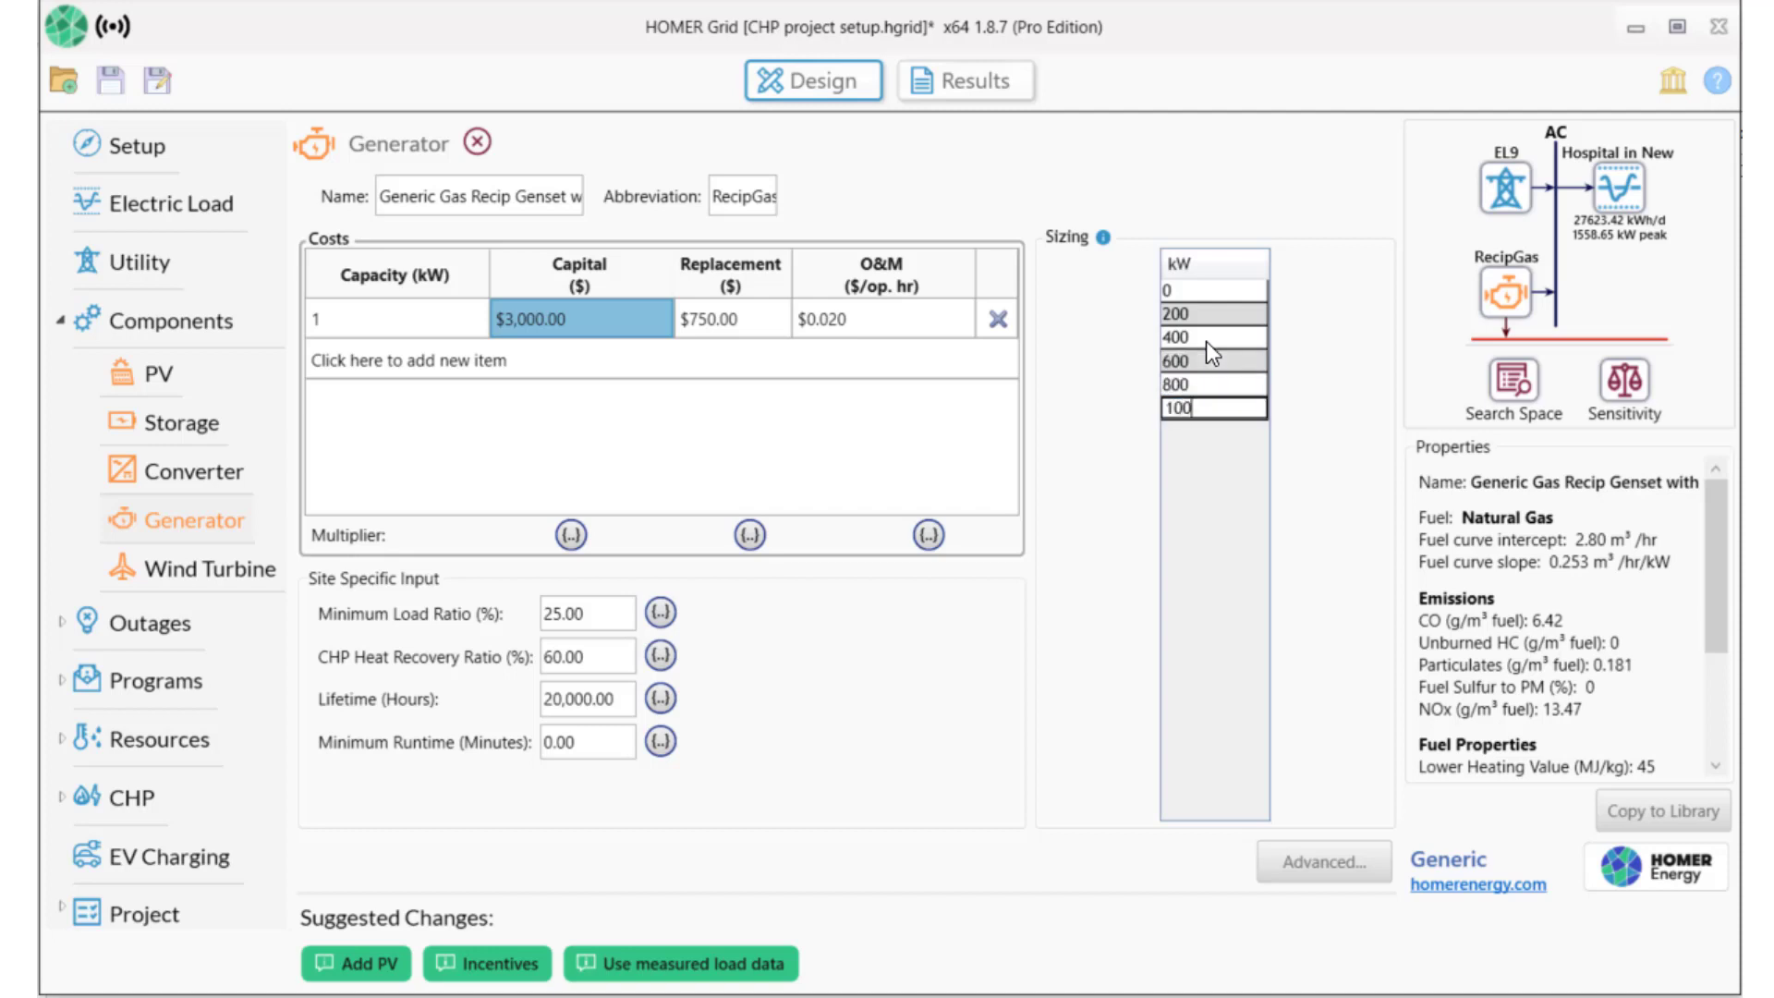
text(0)
key(Return)
text(120)
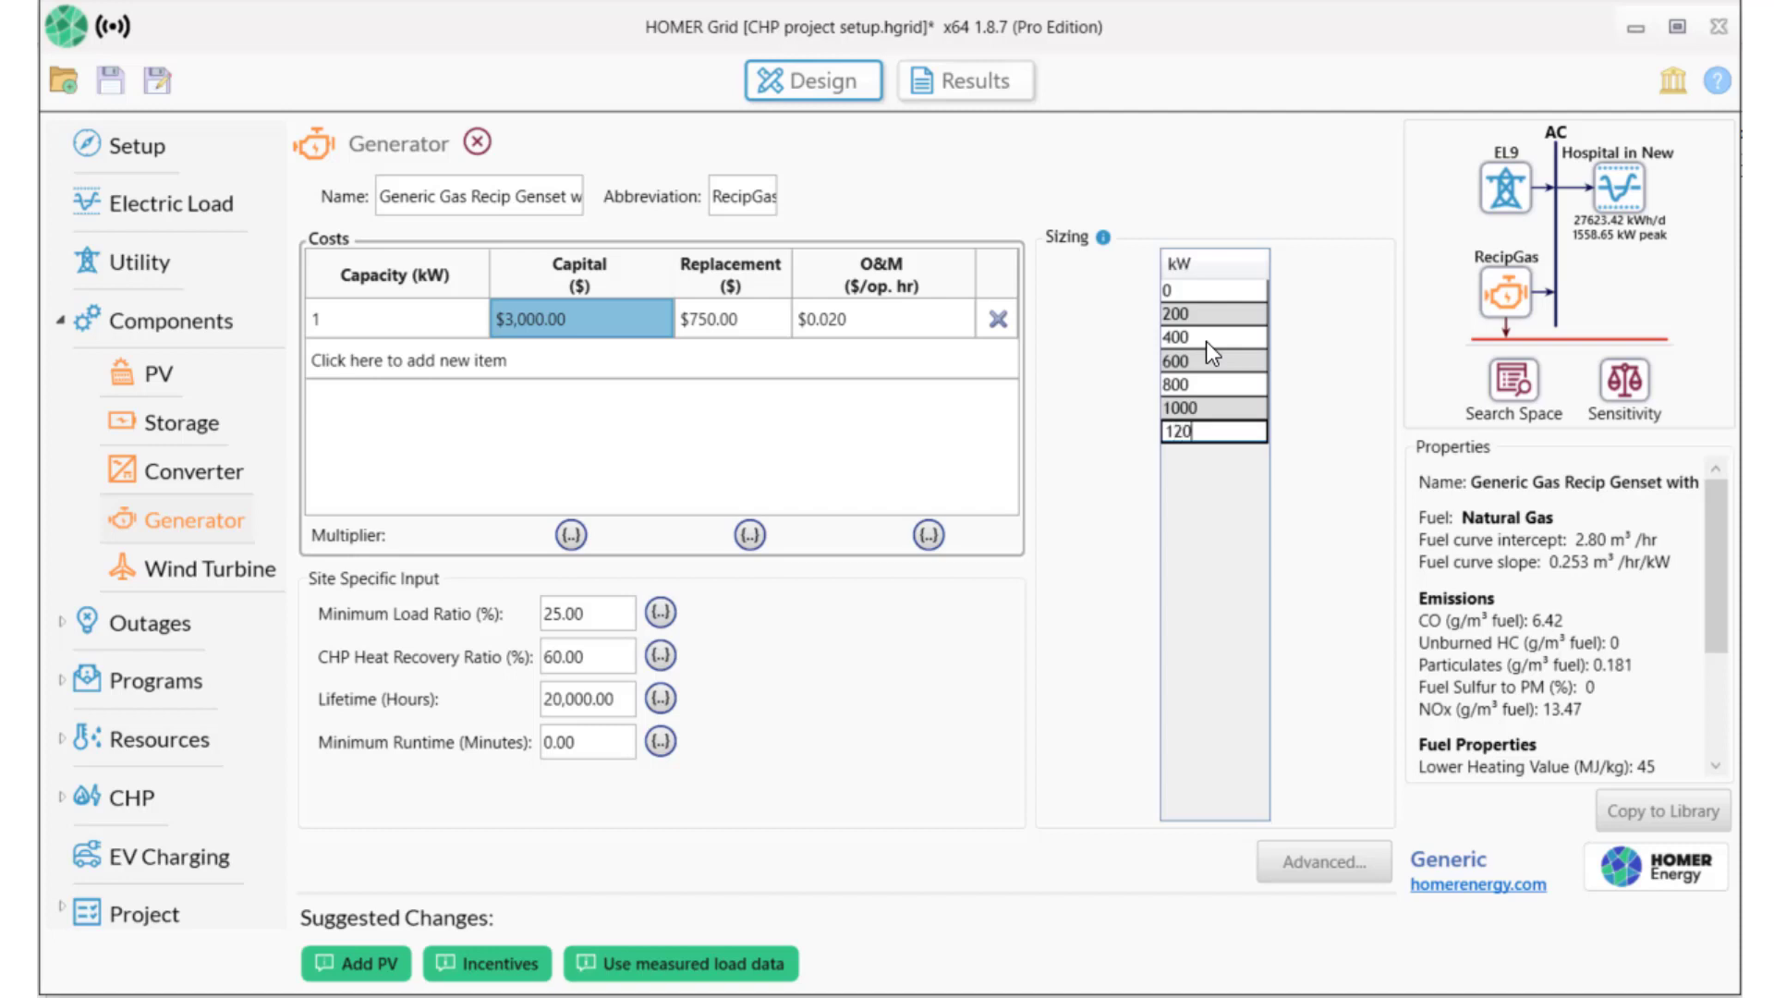
text(0)
key(Return)
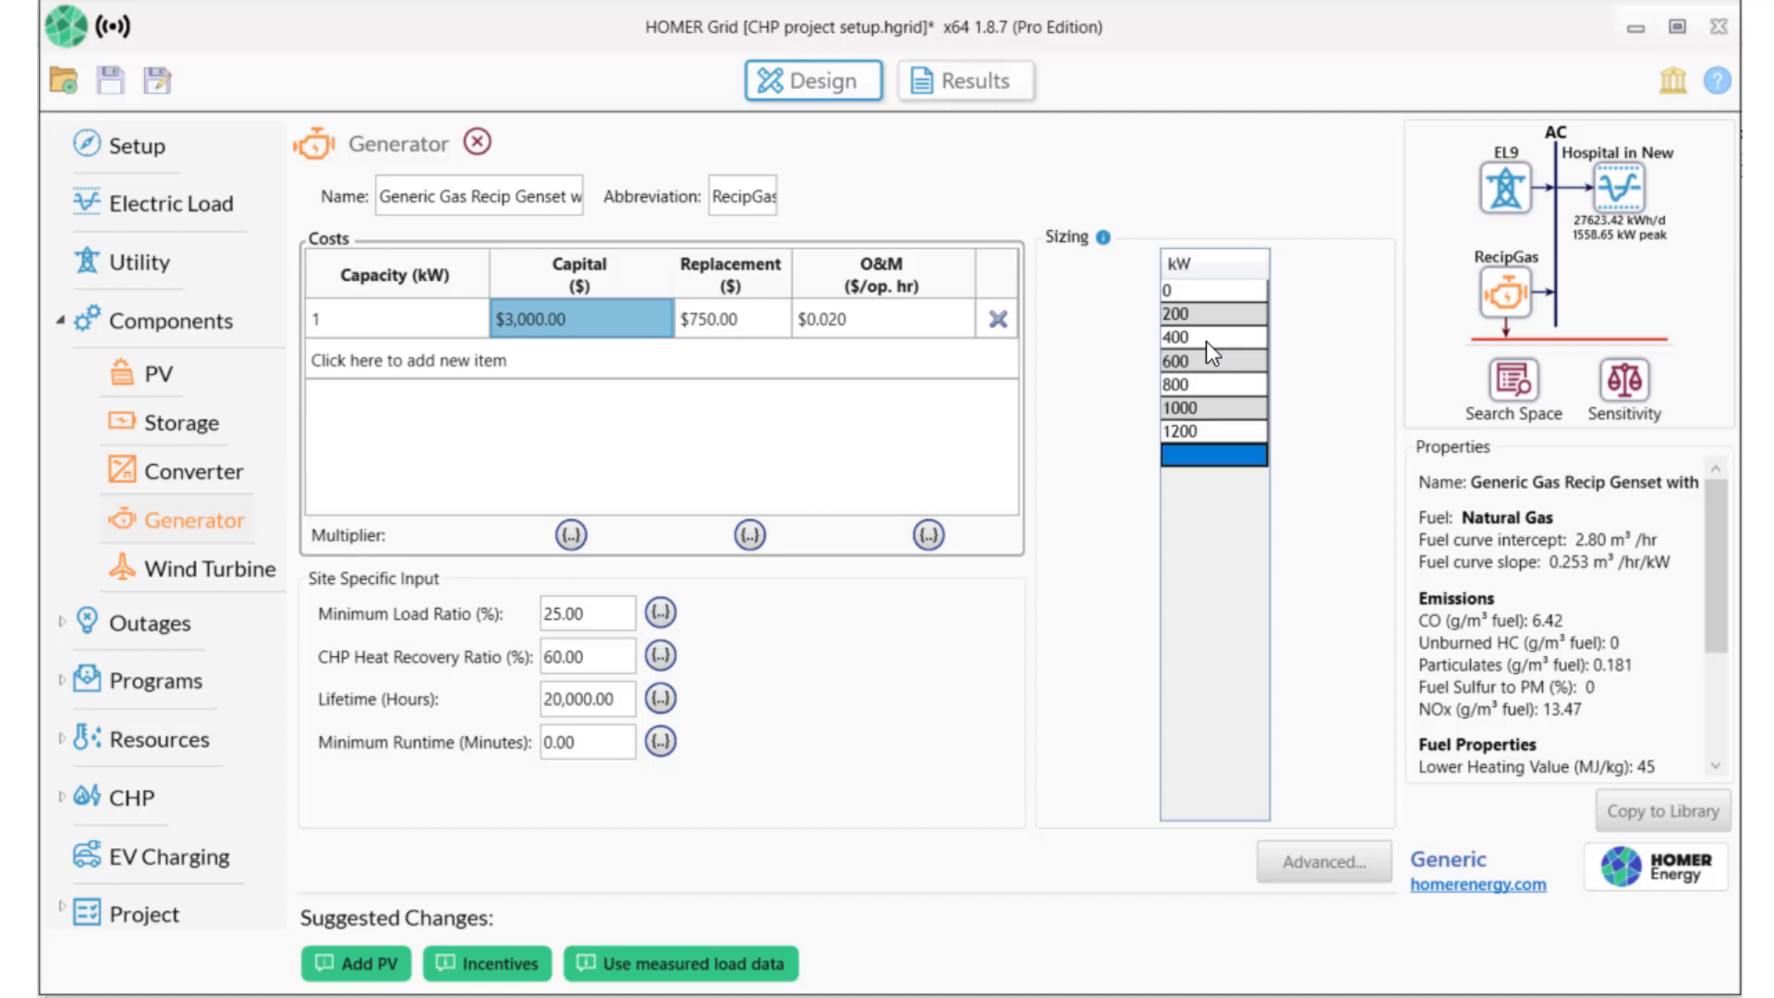
text(1400)
key(Return)
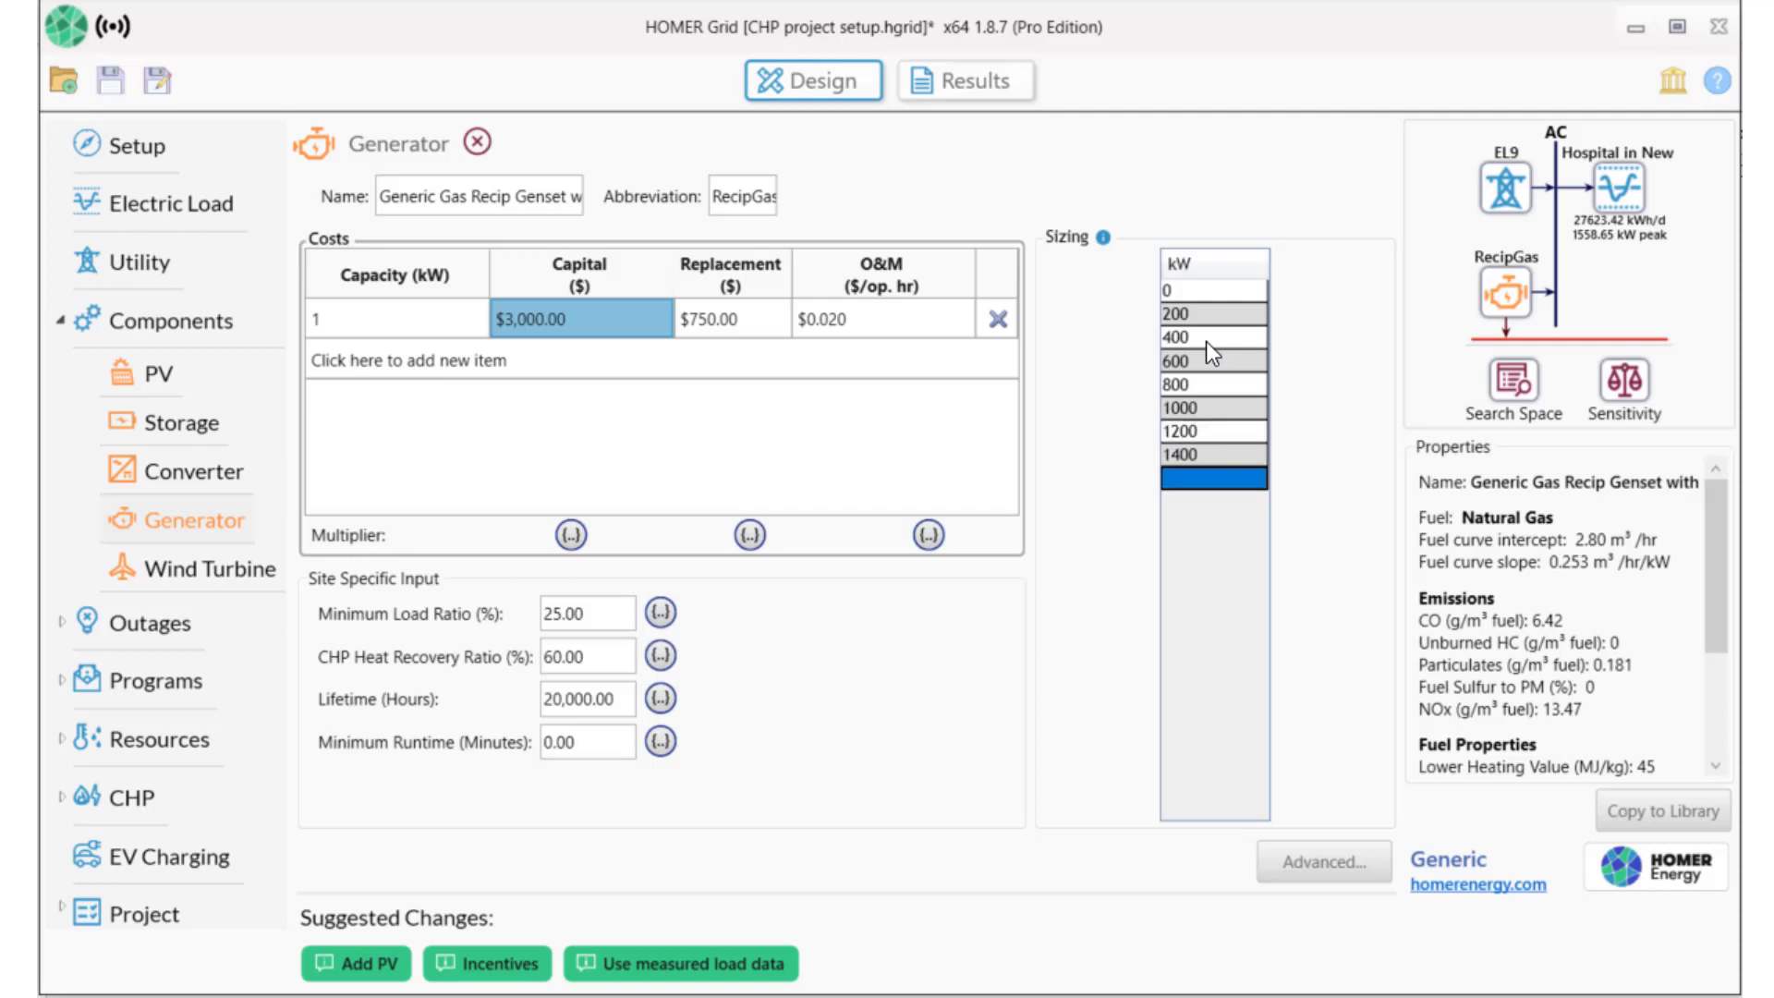
text(1600)
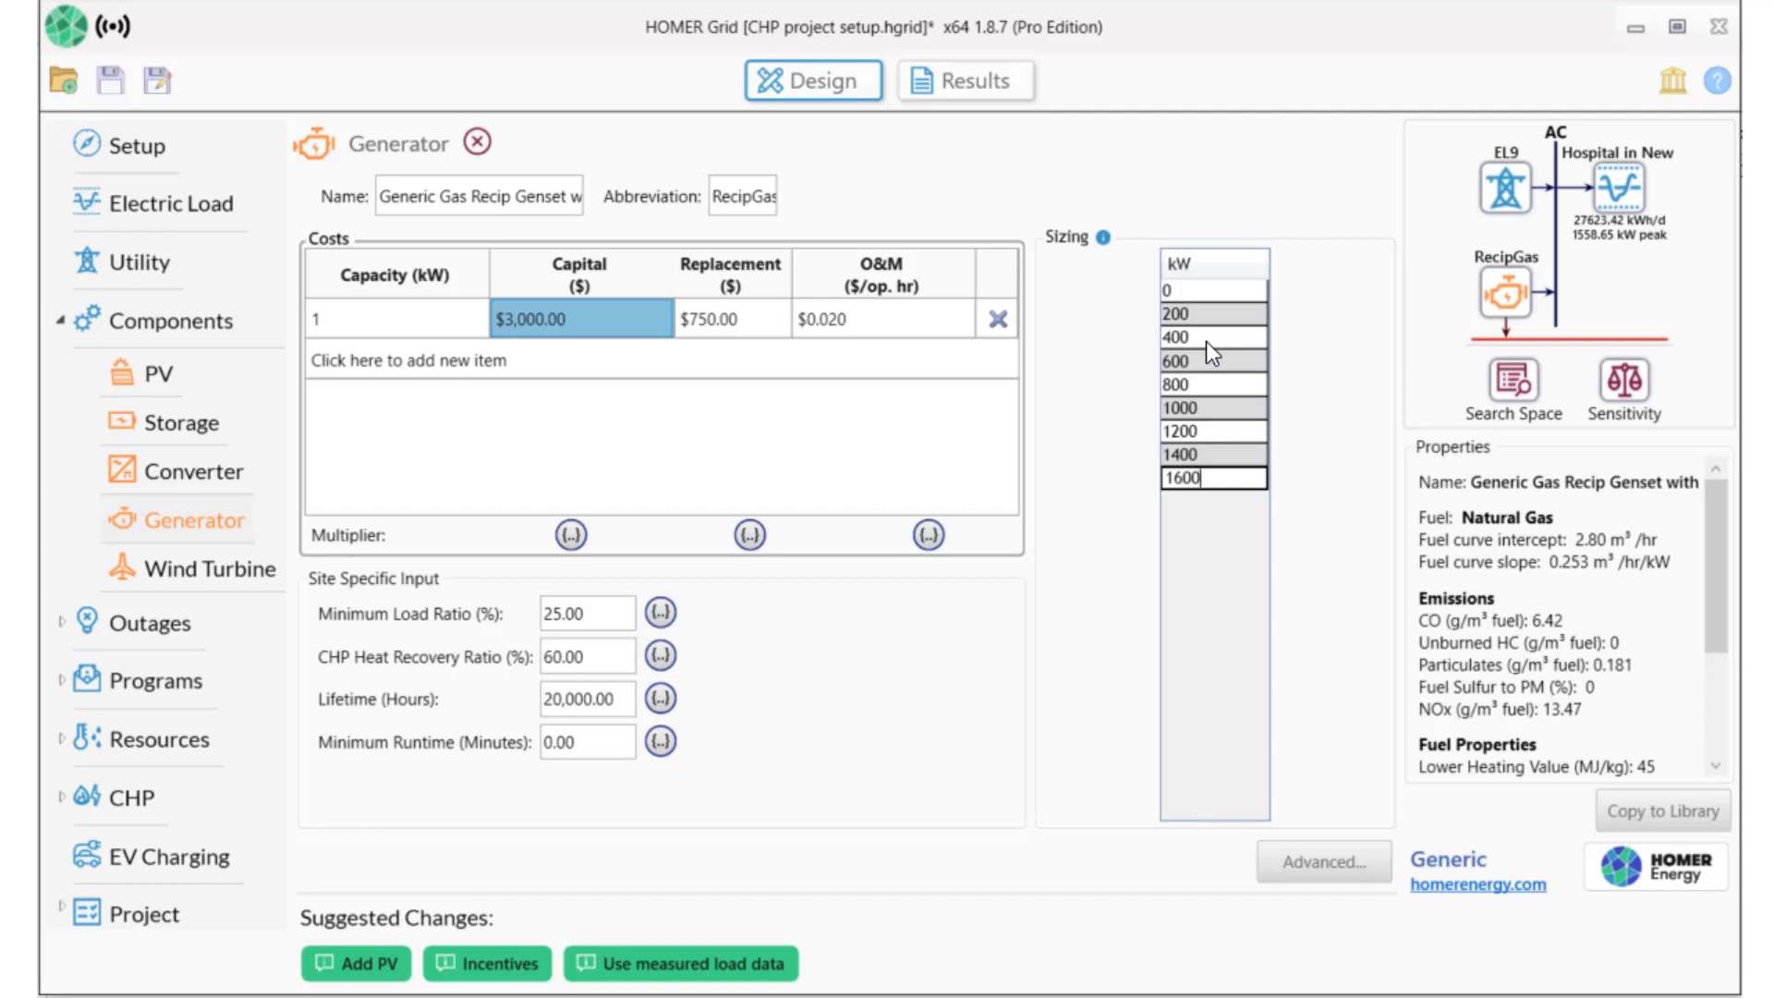
key(Return)
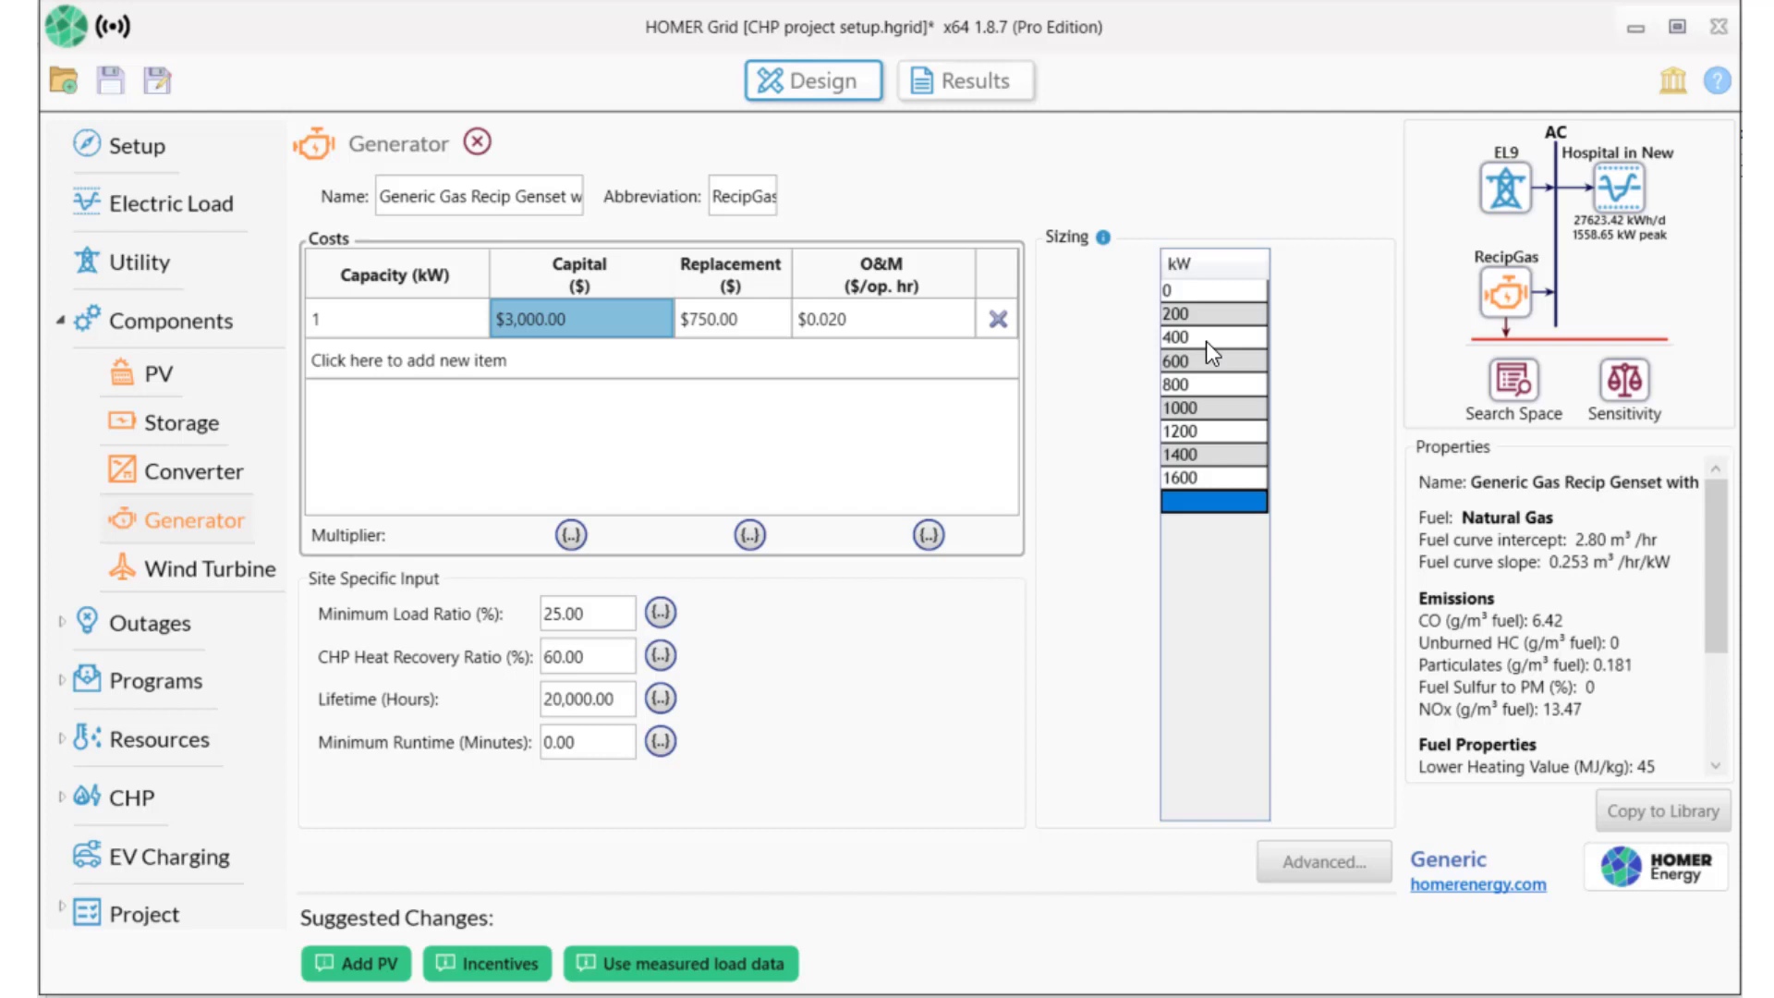
Use the Hospital in New York LaGuardia NY profile as the thermal load (11,648.18 kWh/day).
click(63, 797)
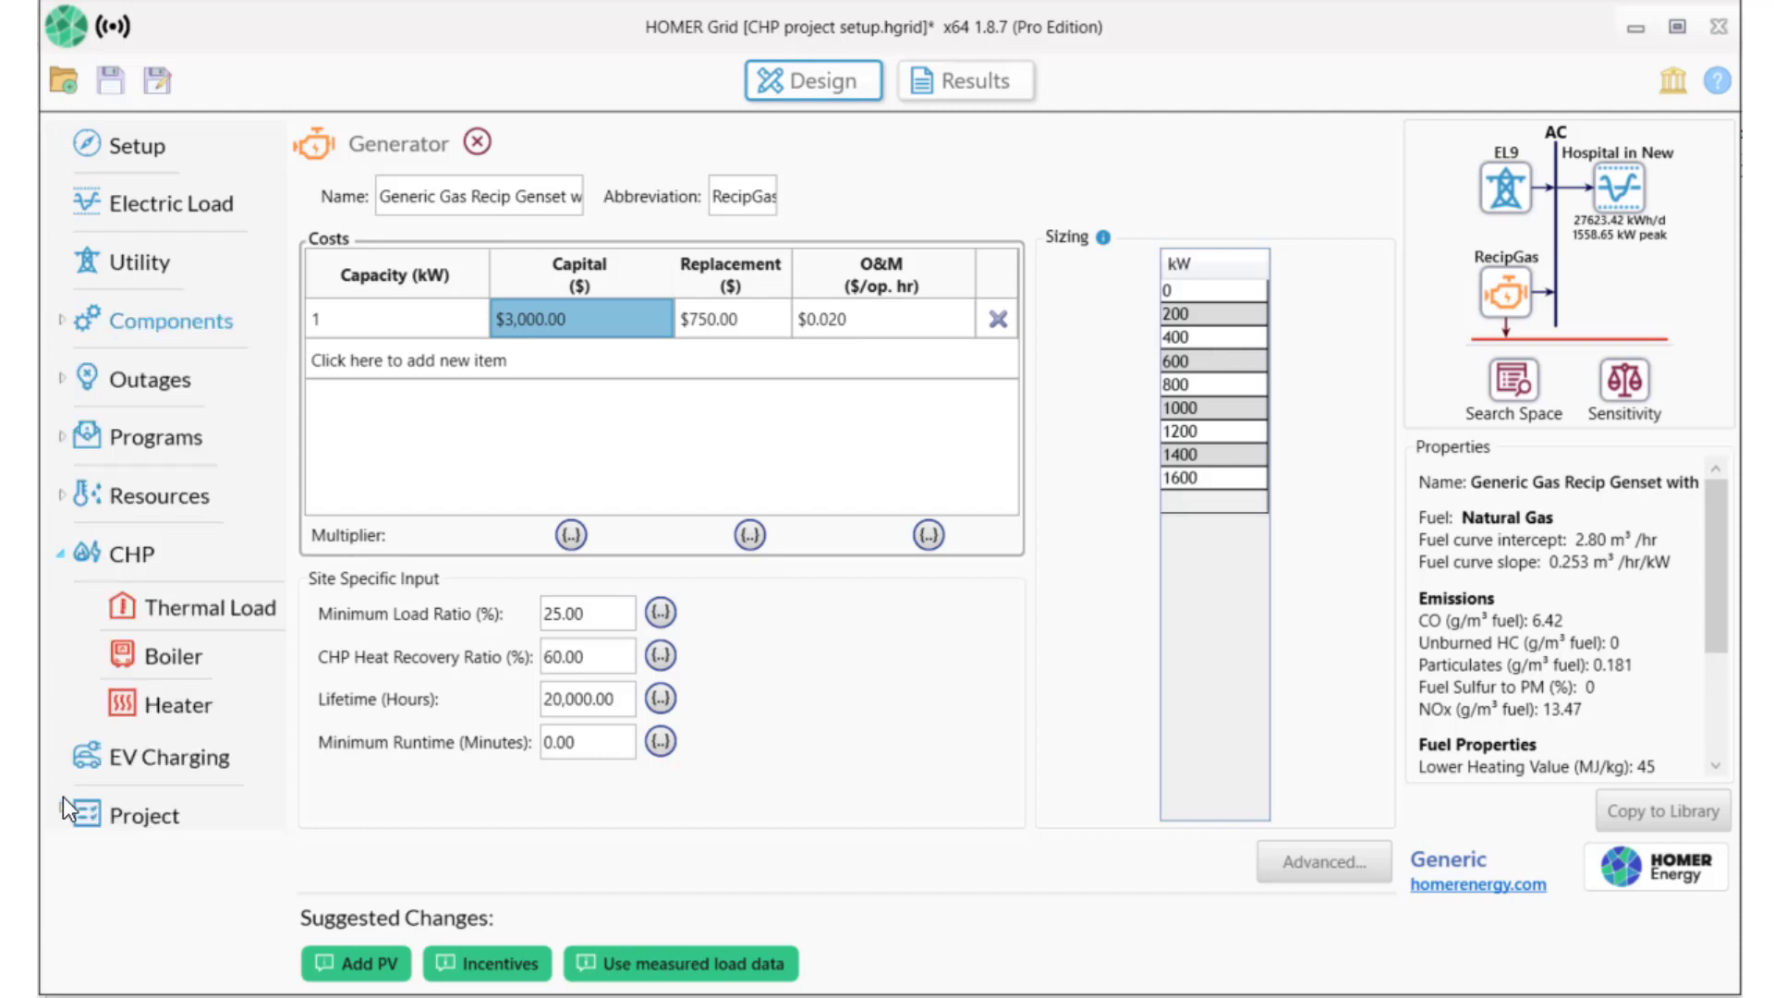
click(170, 613)
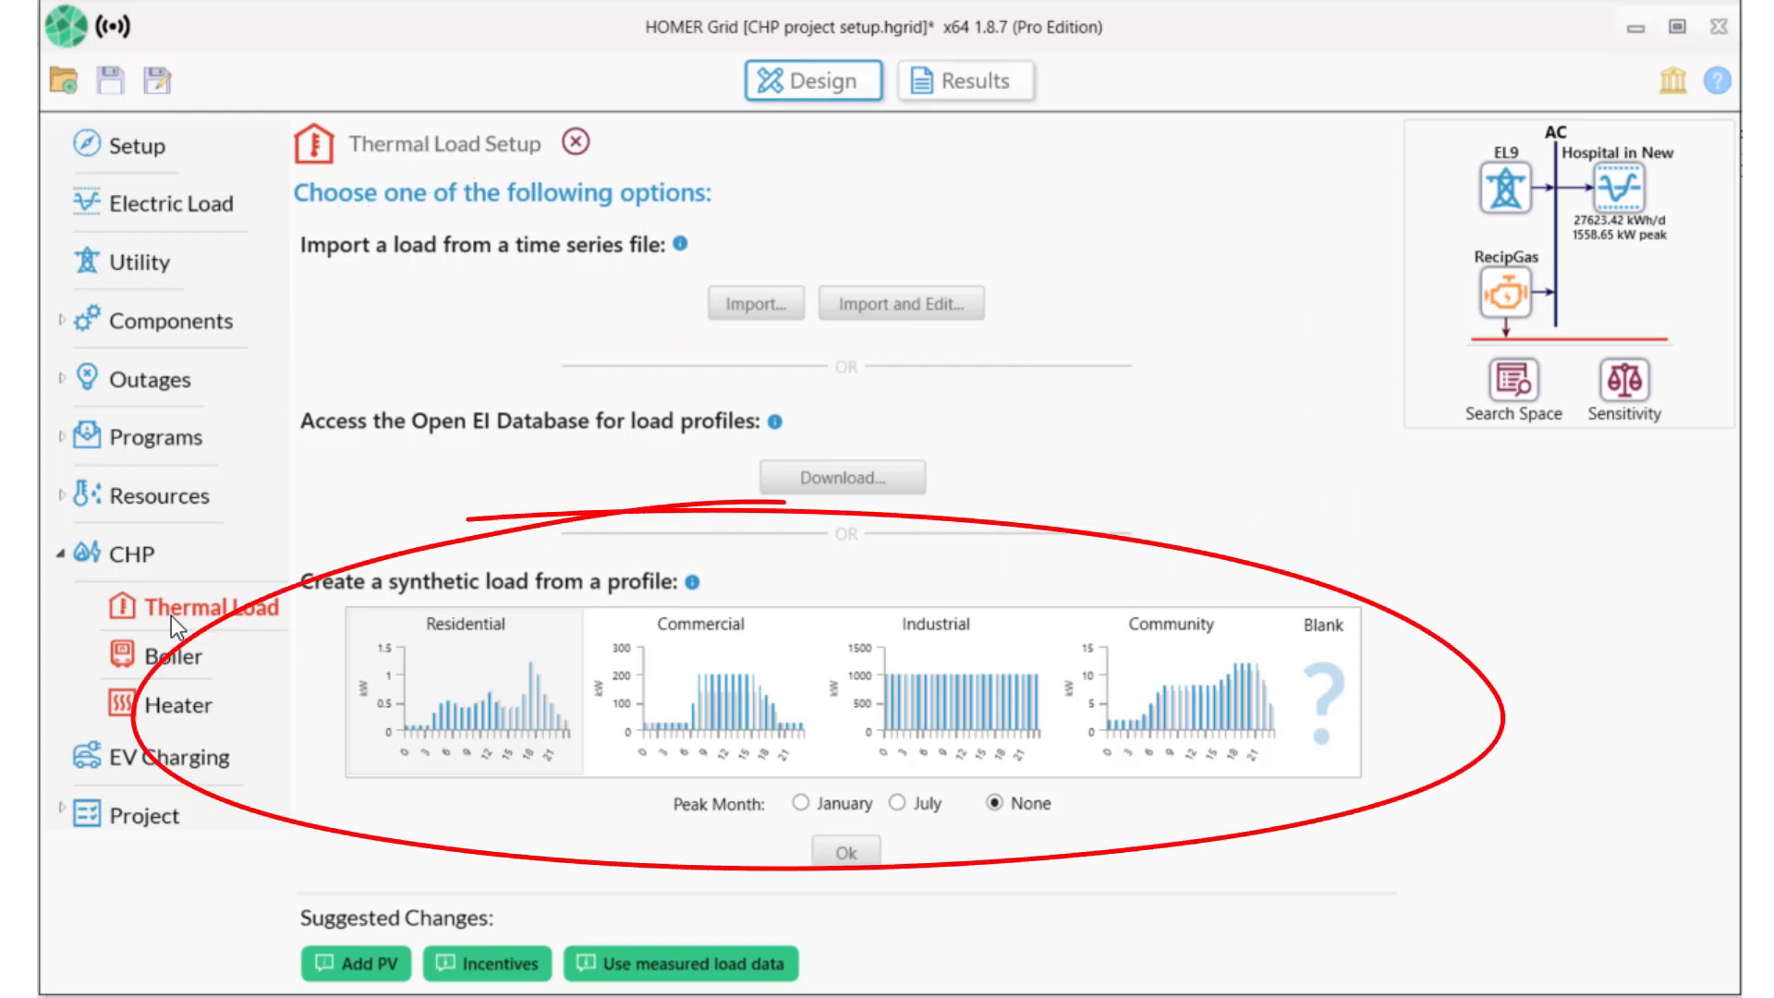
click(813, 476)
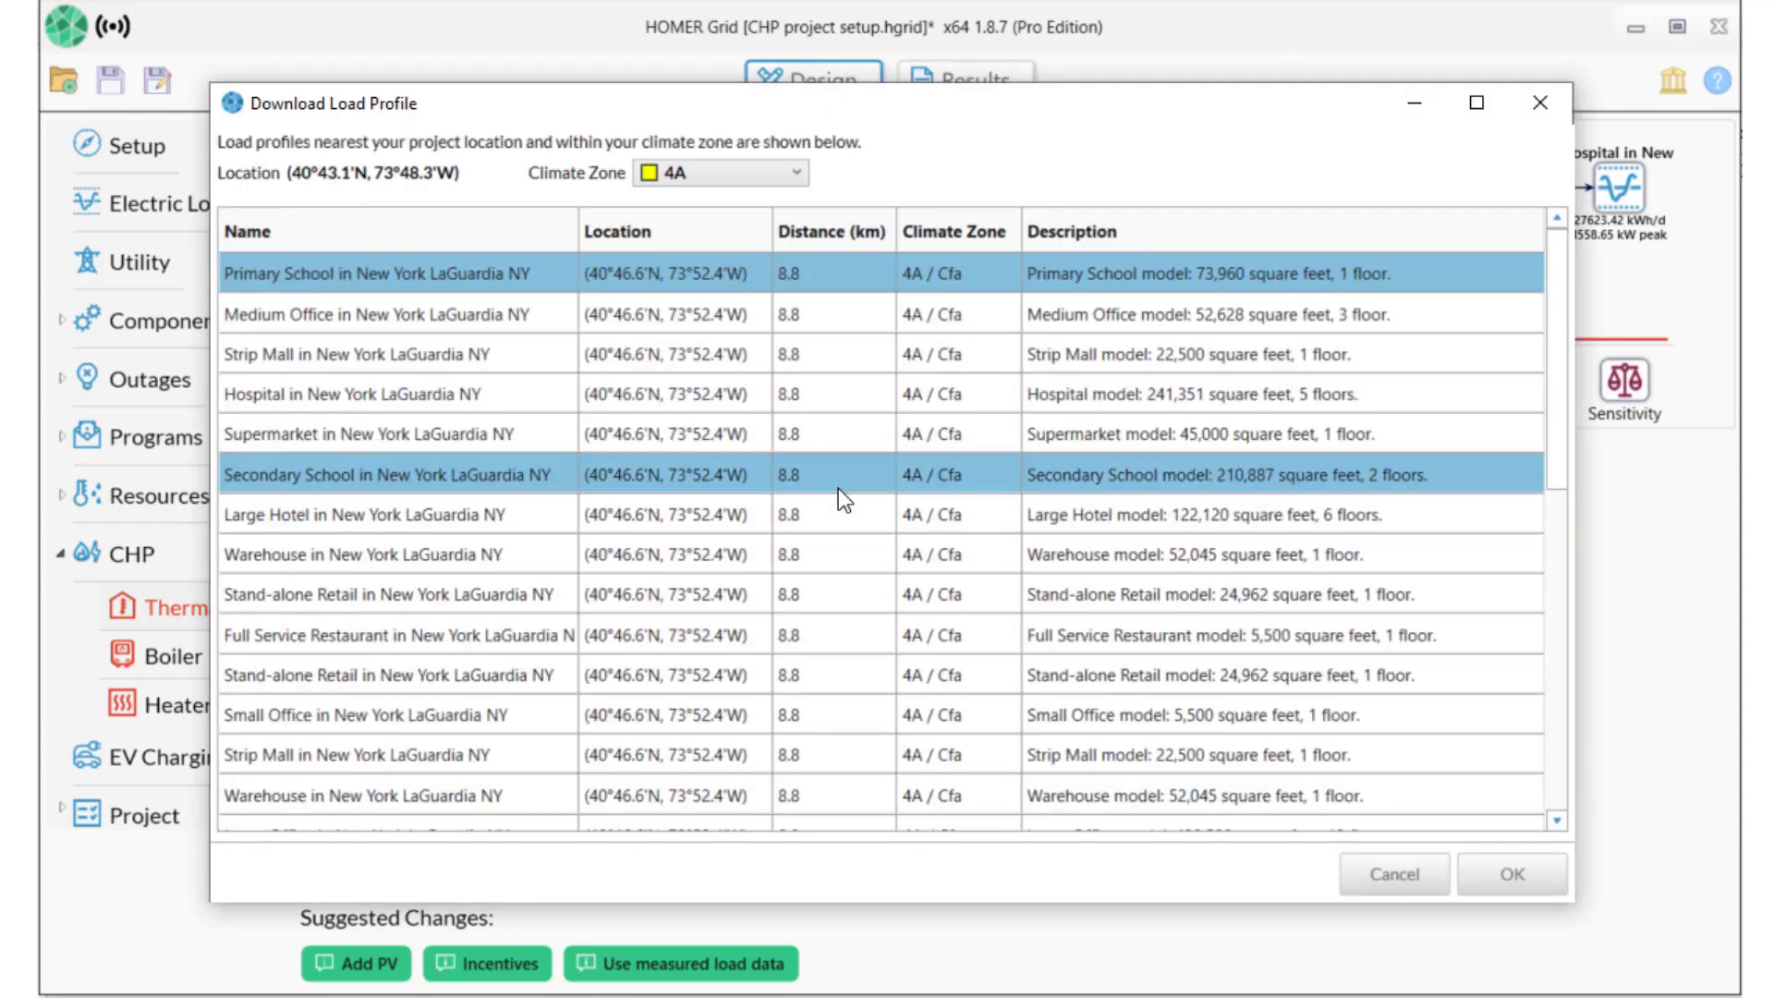
click(629, 402)
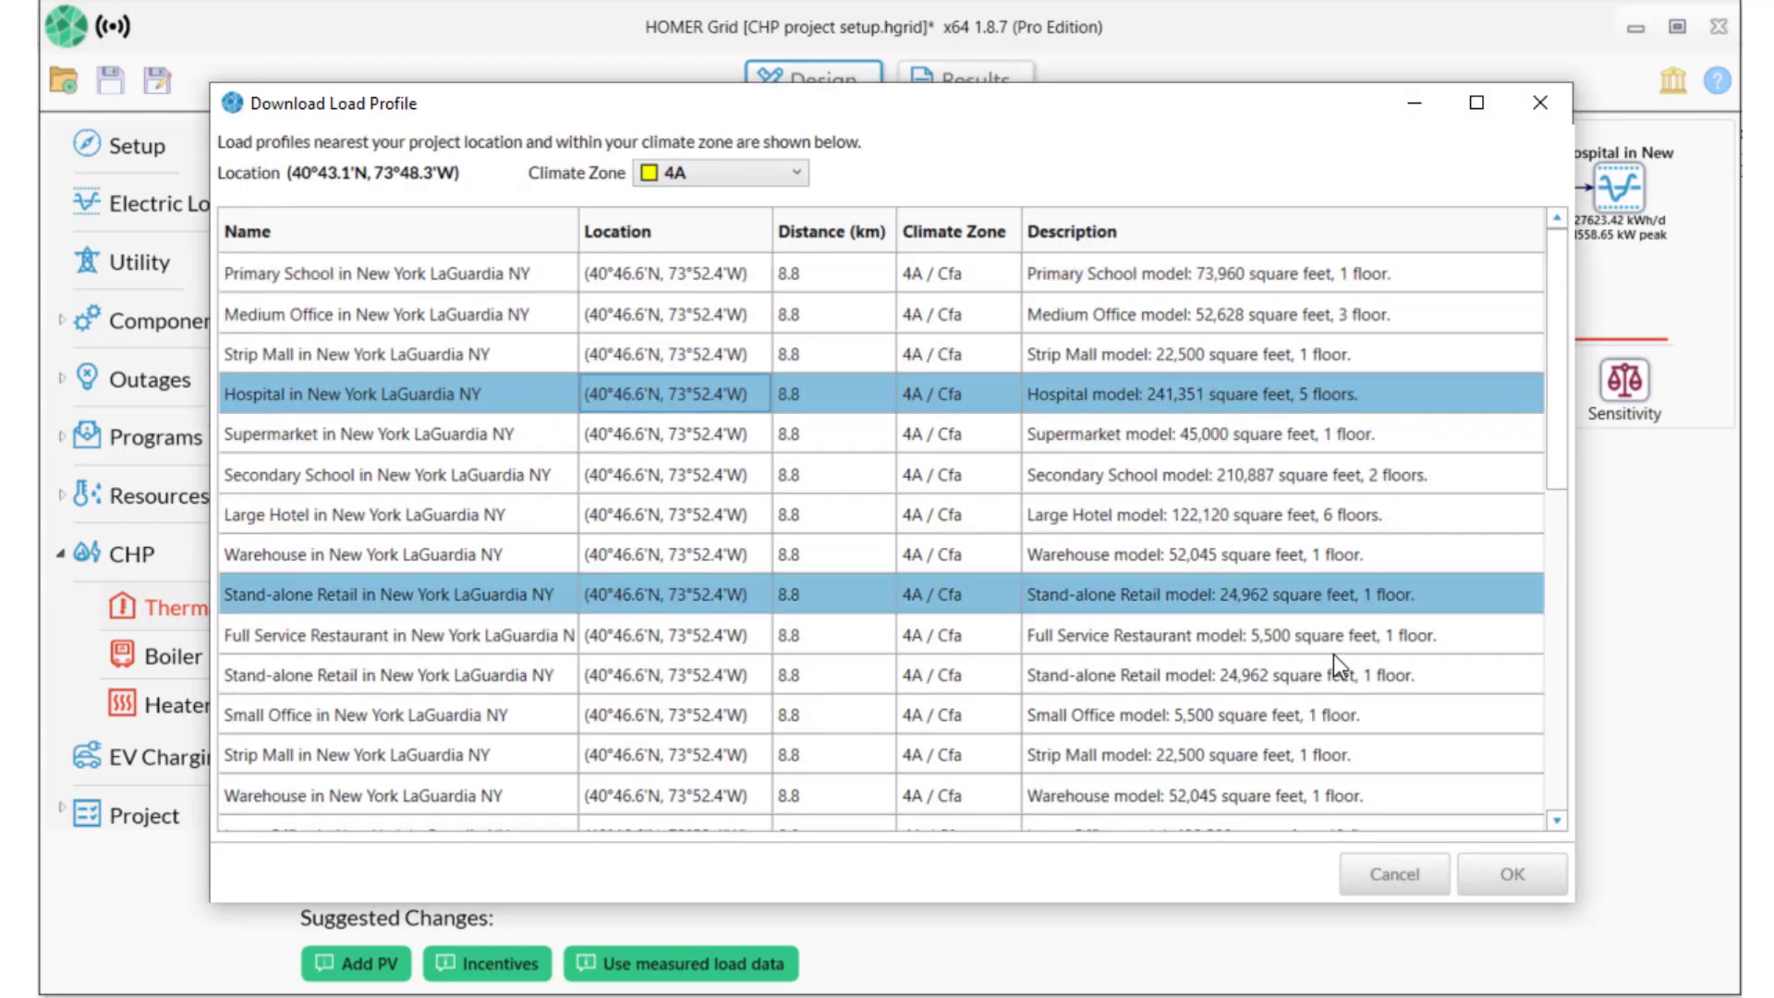
click(1512, 874)
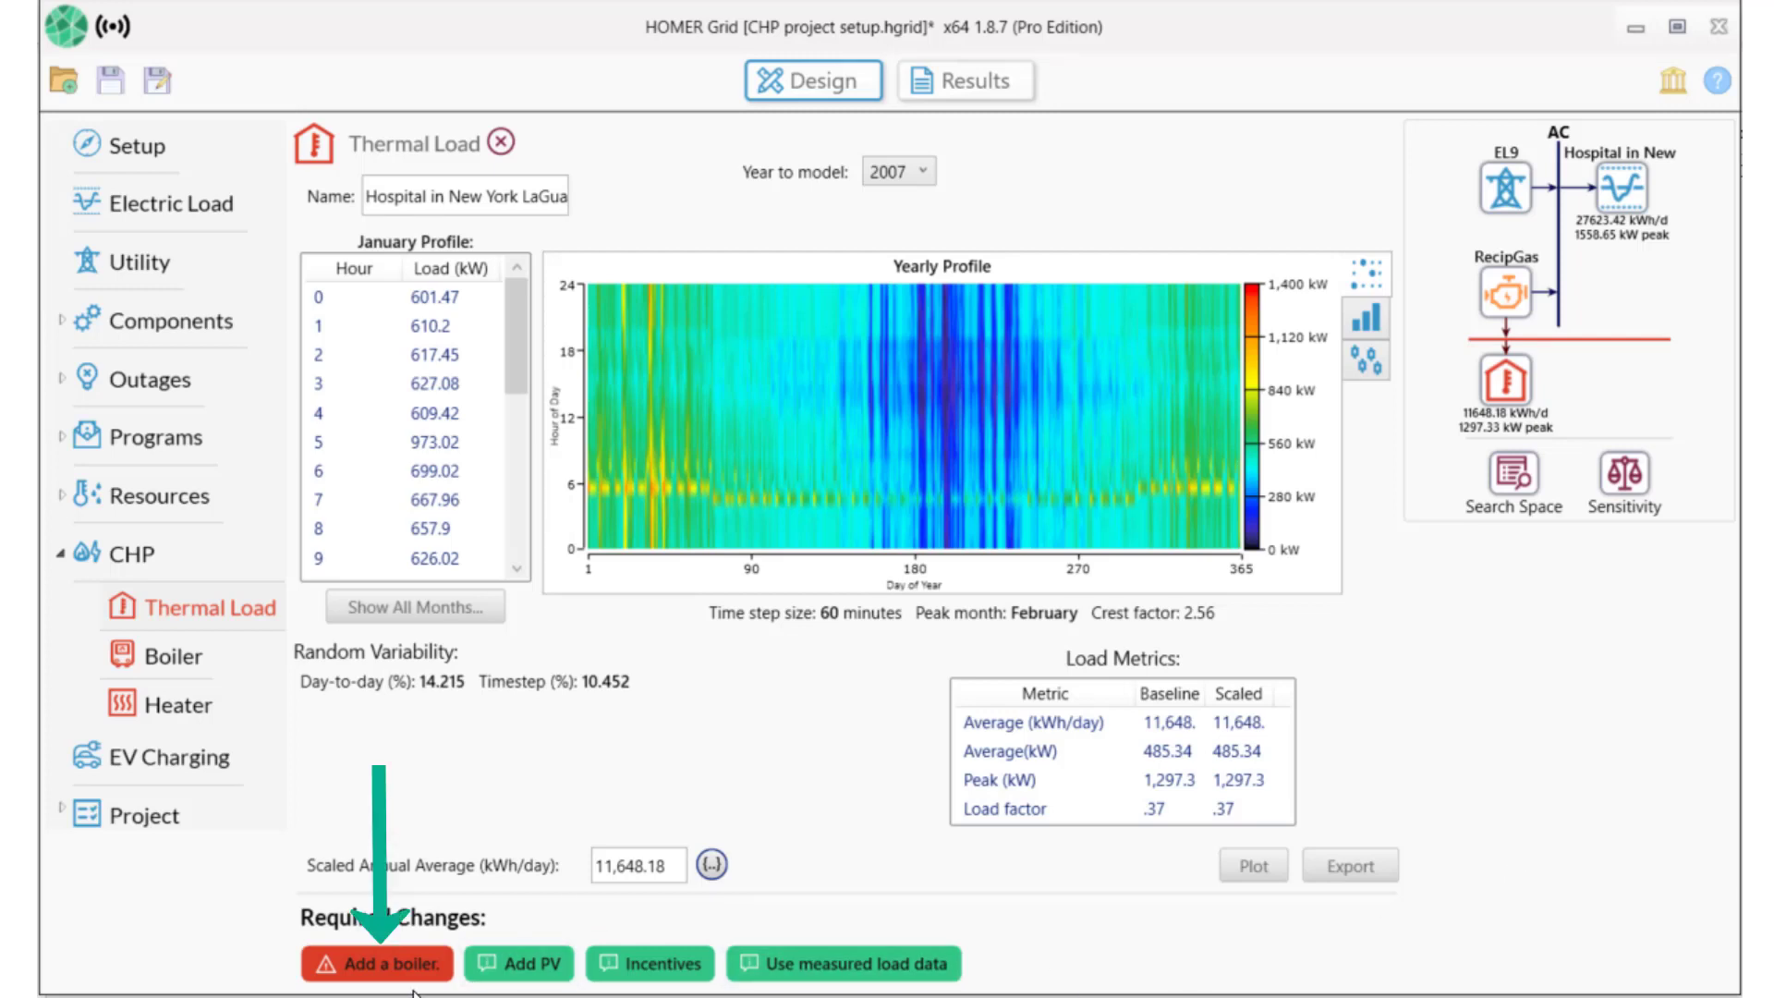
Accept the suggested change to add a boiler serving the hospital thermal load.
click(384, 964)
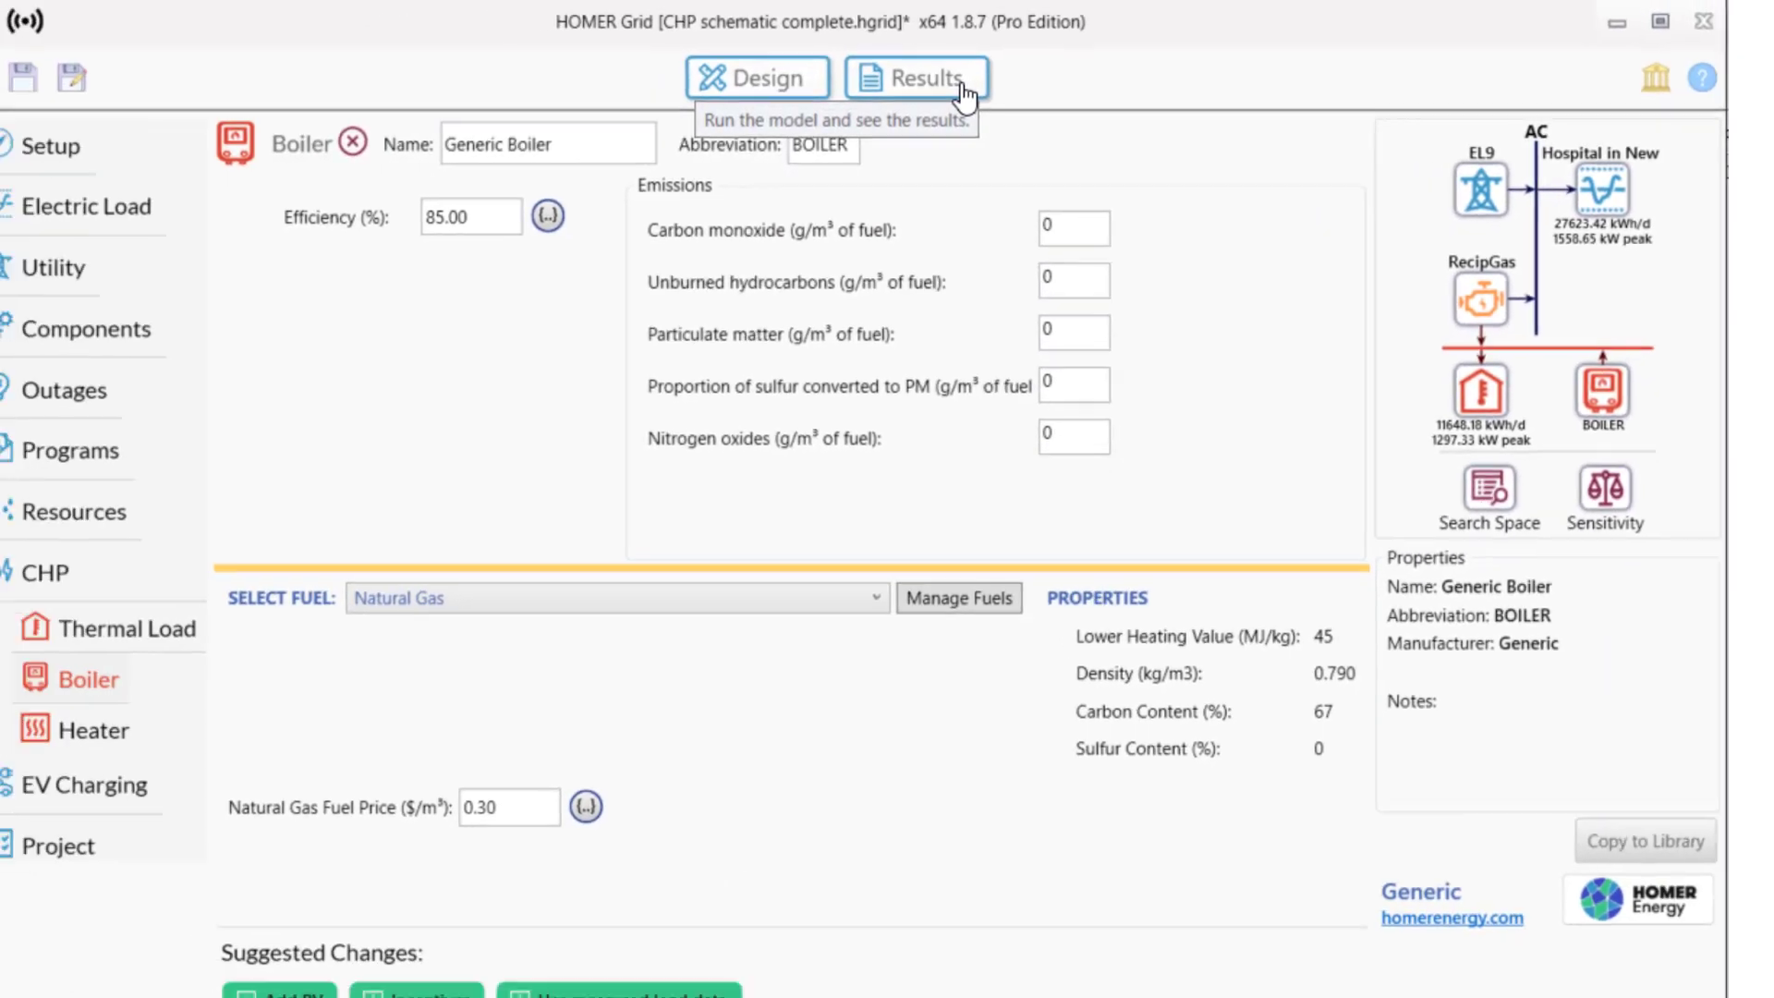
Calculate results, yielding EL9 grid, 800 kW RecipGas and boiler at $22.2M NPC.
click(962, 85)
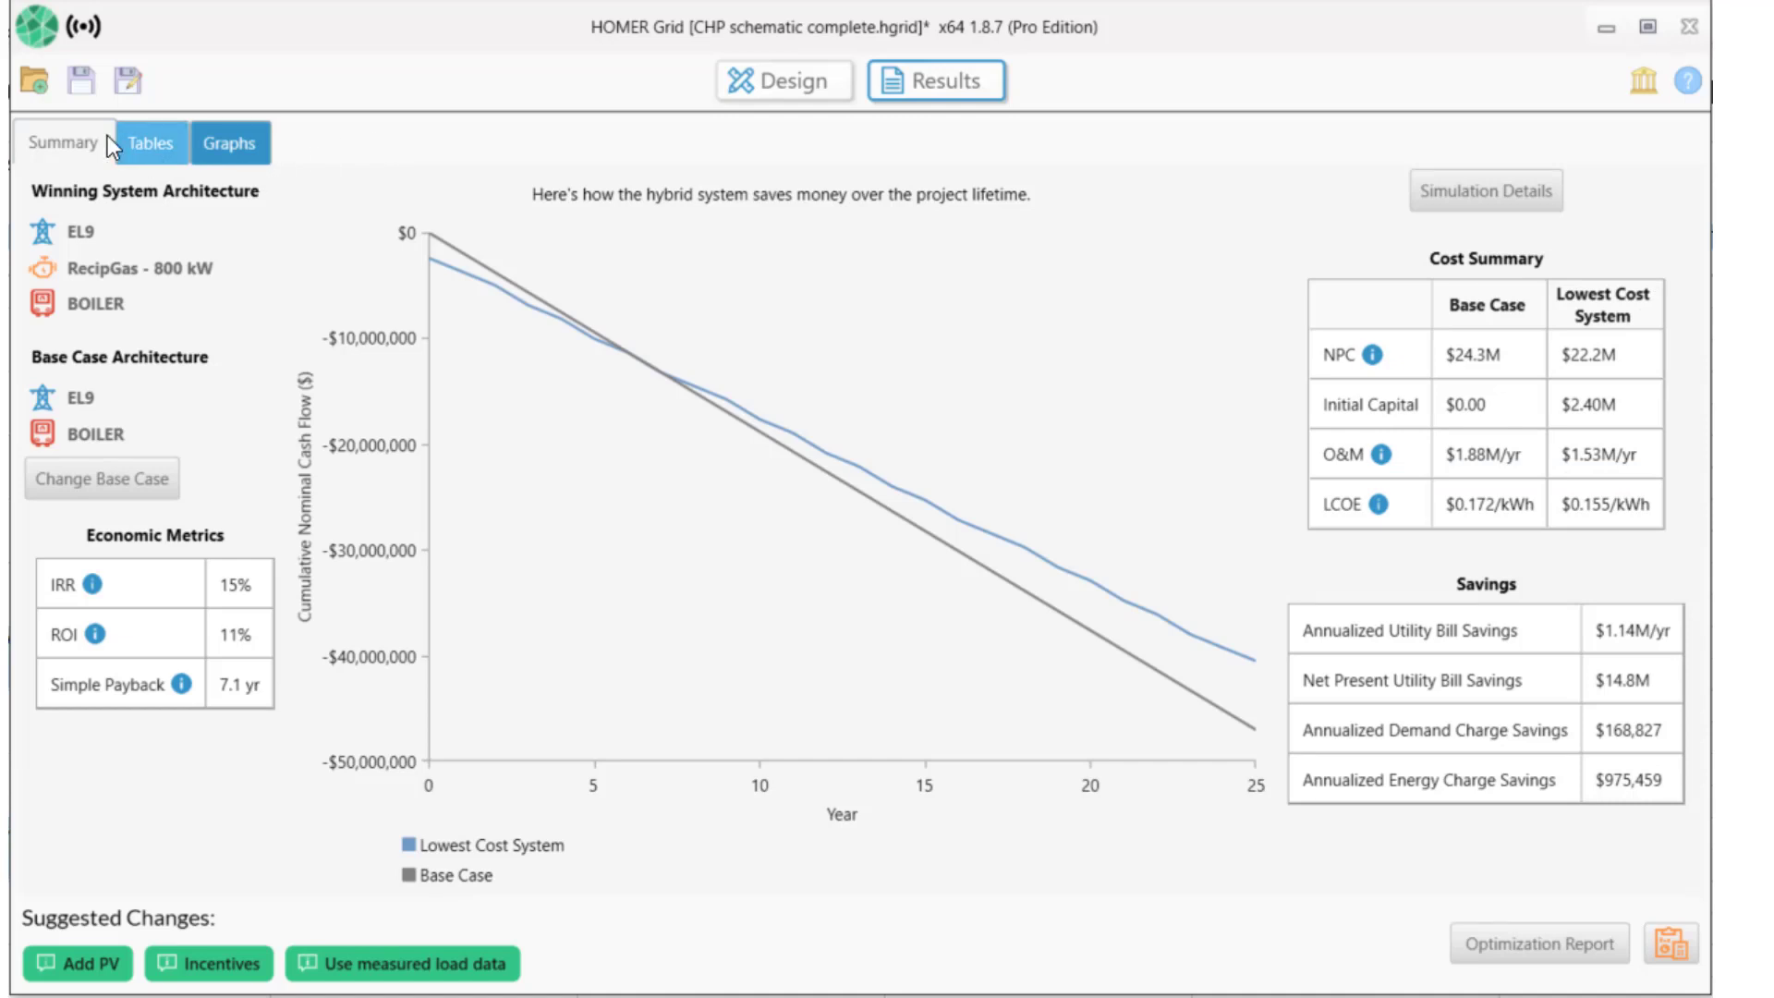
Show the optimization results as an overall table of all nine systems, with the 800 kW genset first.
click(146, 146)
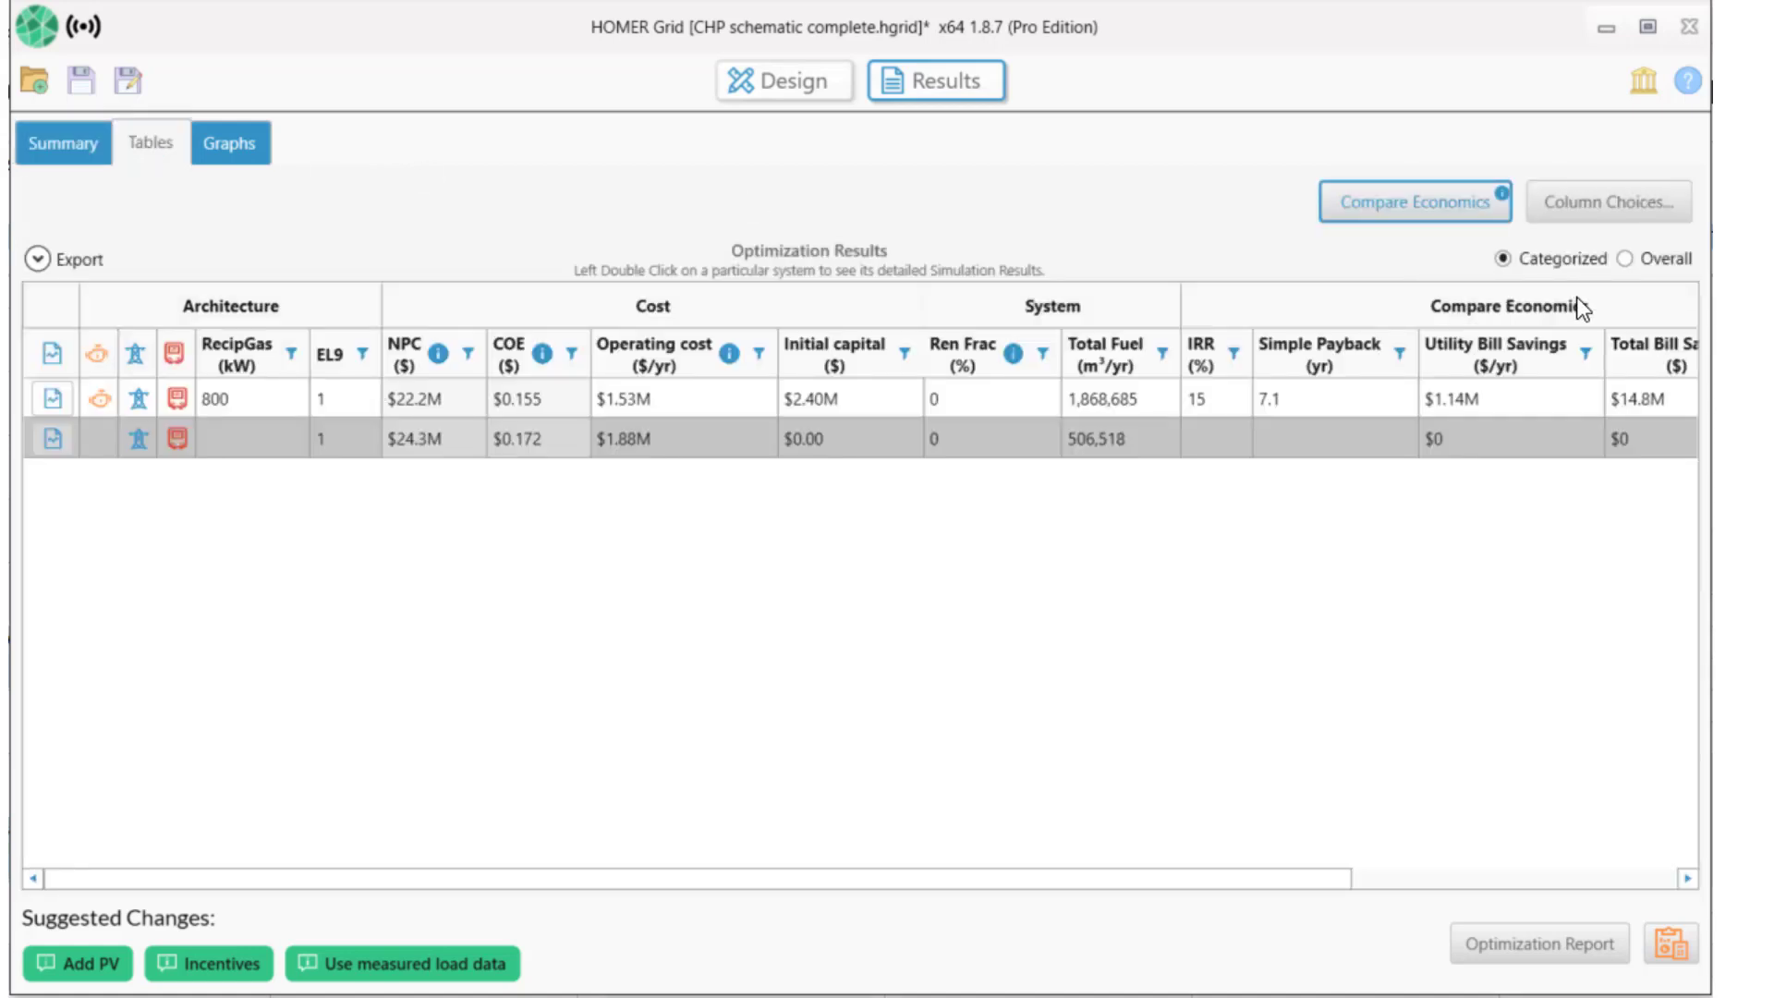
click(1623, 258)
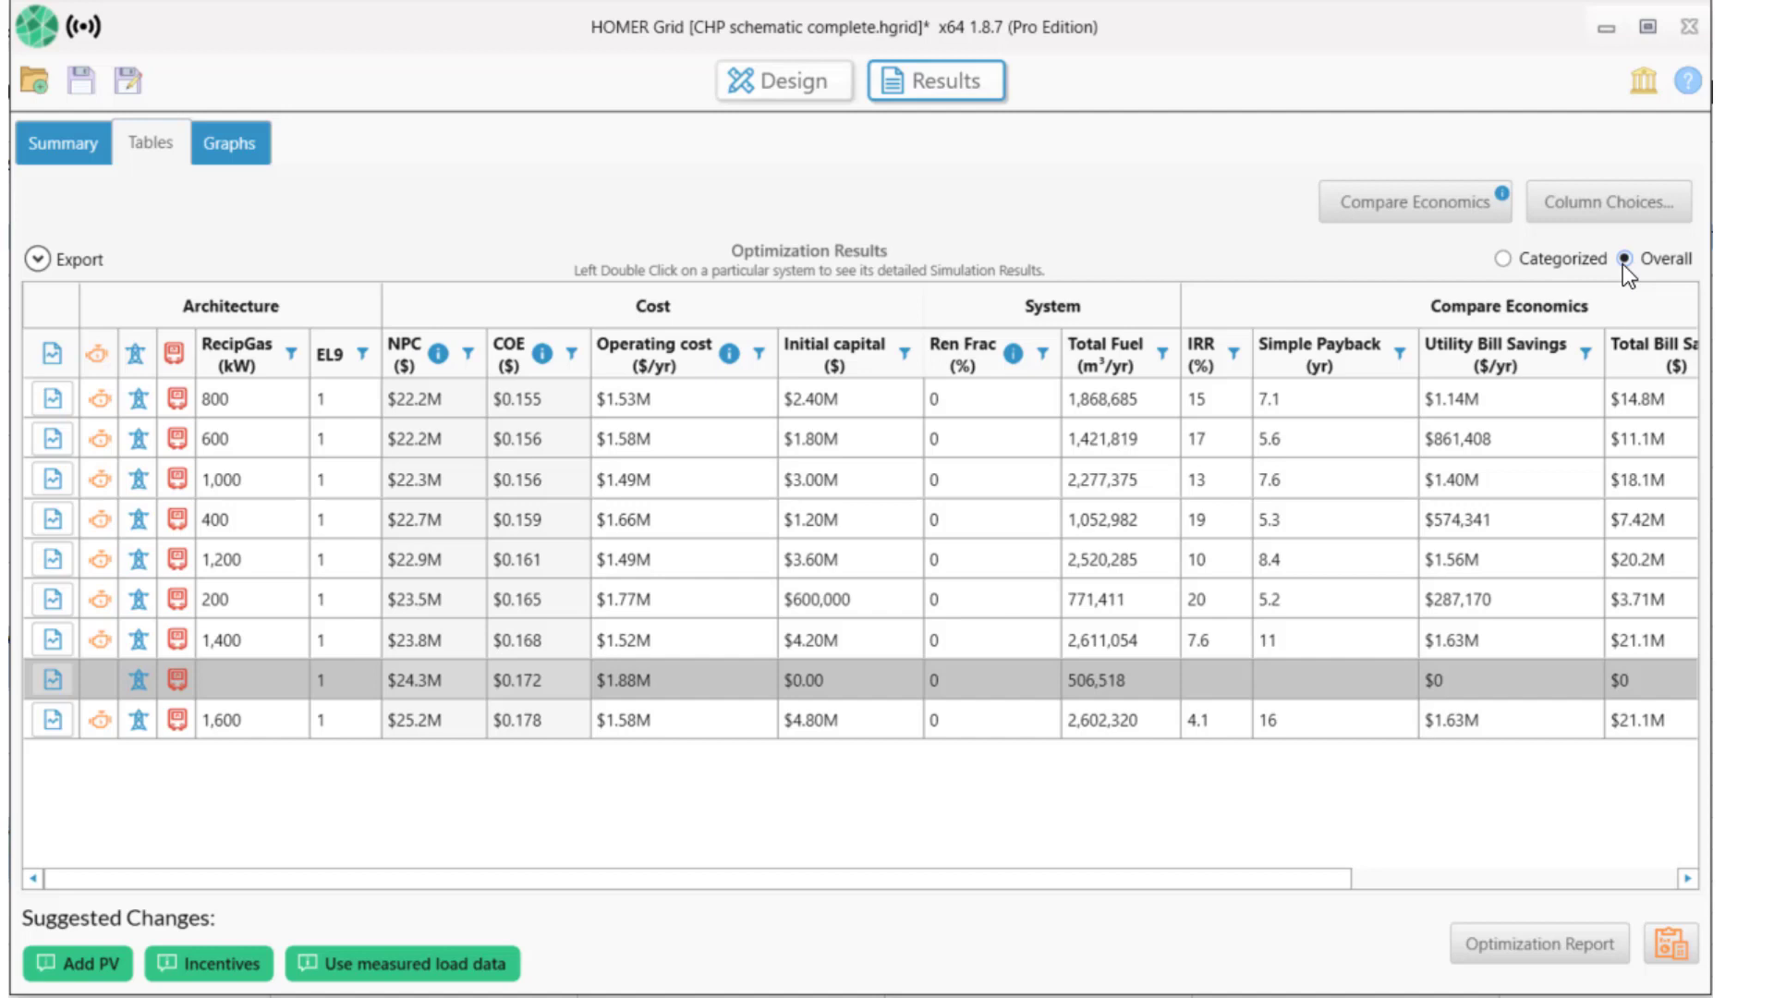
Replace the generator sizing entries, starting at 200 kW, with 650, 700, 750 and 800 kW.
click(779, 89)
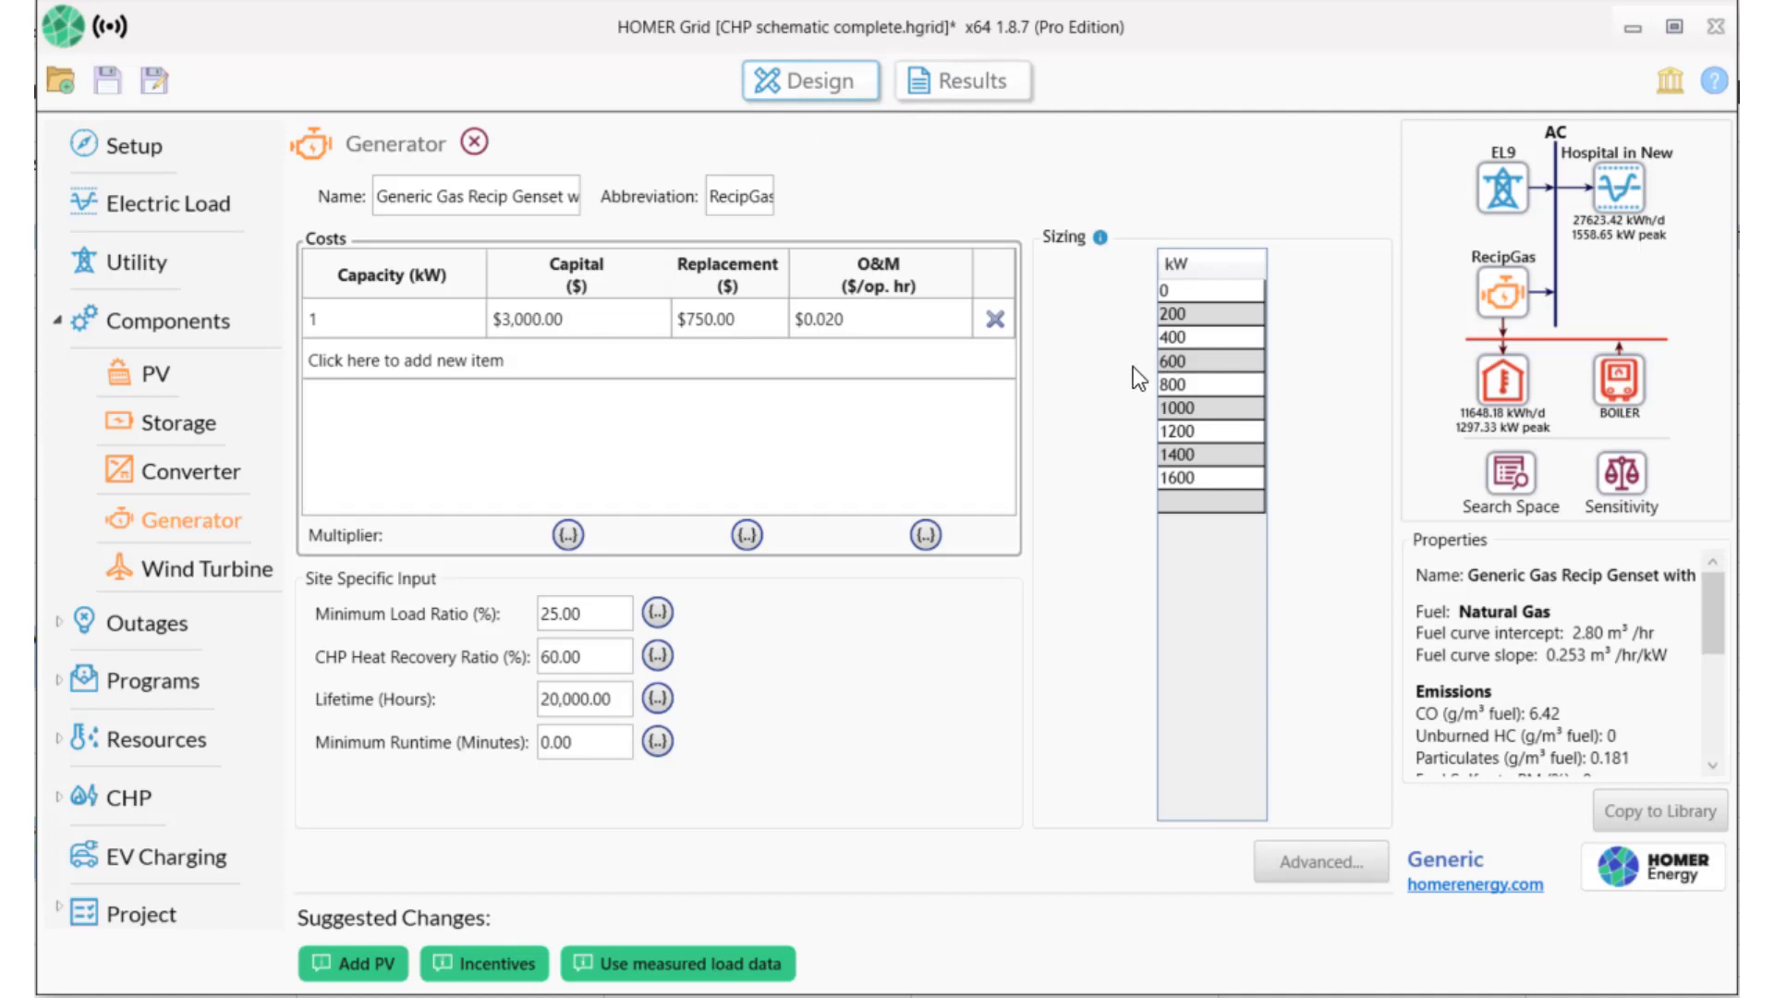
click(1190, 314)
text(650)
key(Return)
text(7500)
key(Return)
text(750)
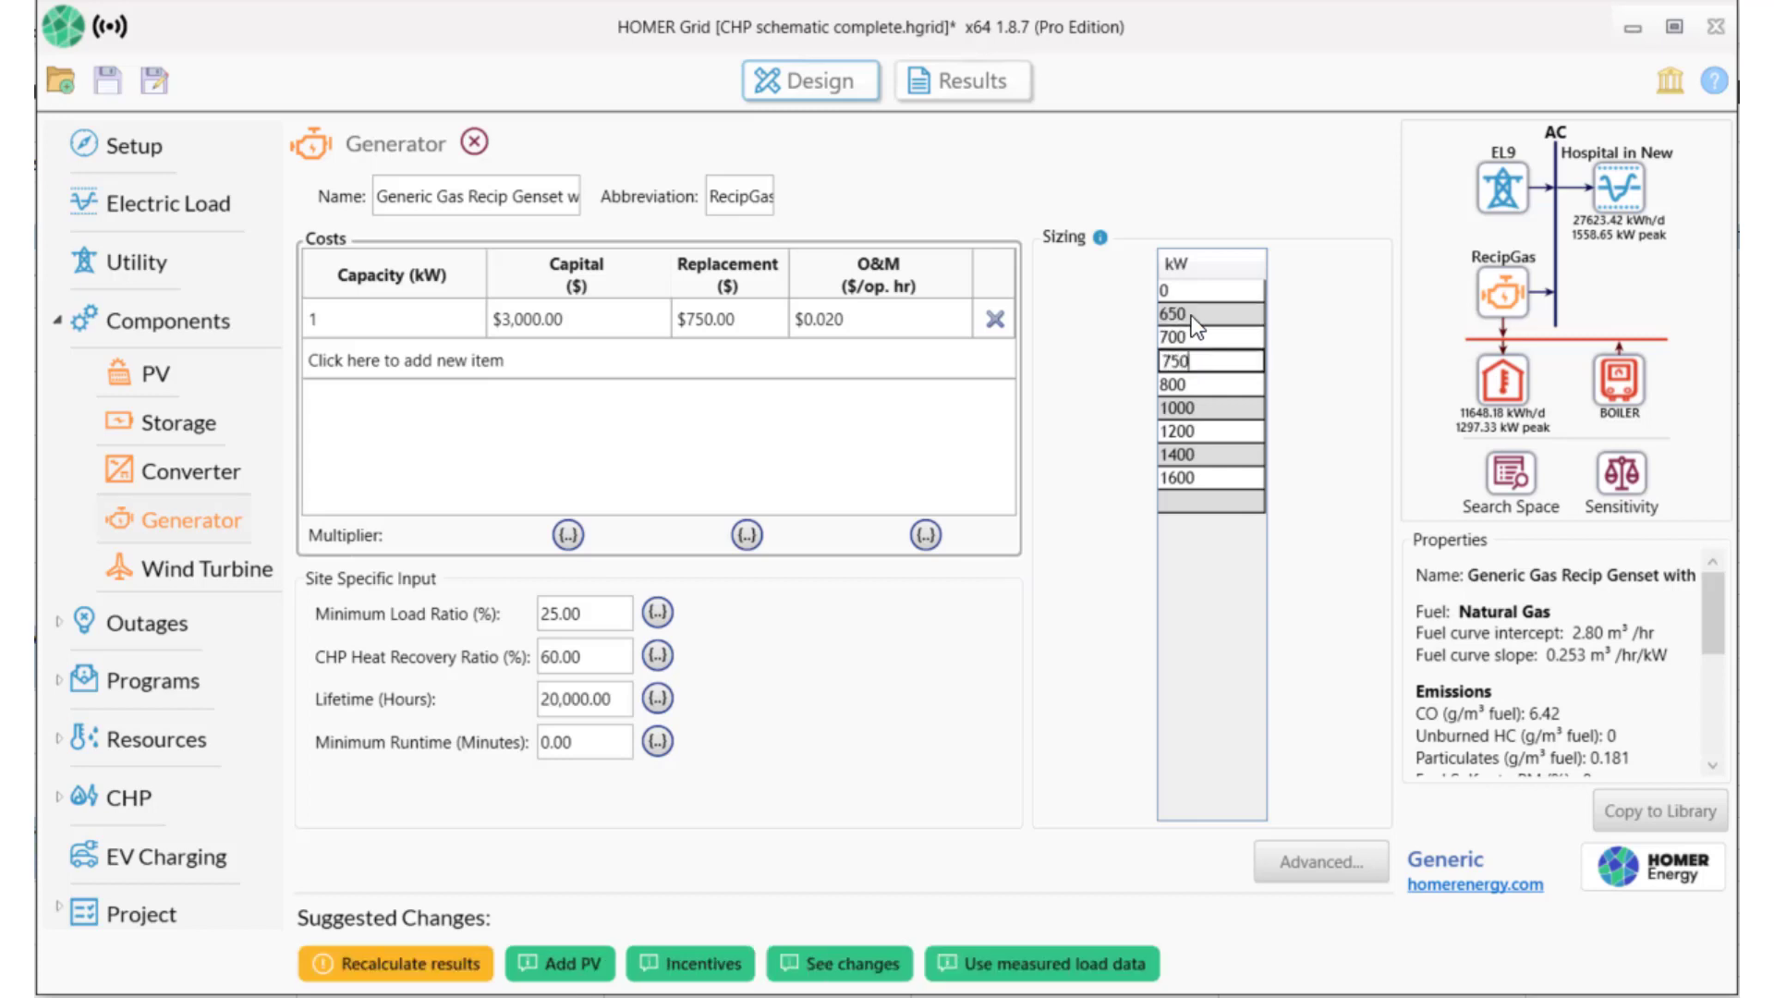
key(Return)
text(800)
key(Return)
Add 850, 900 and 950 kW sizes, remove the 1600 kW option, and recalculate results.
text(8)
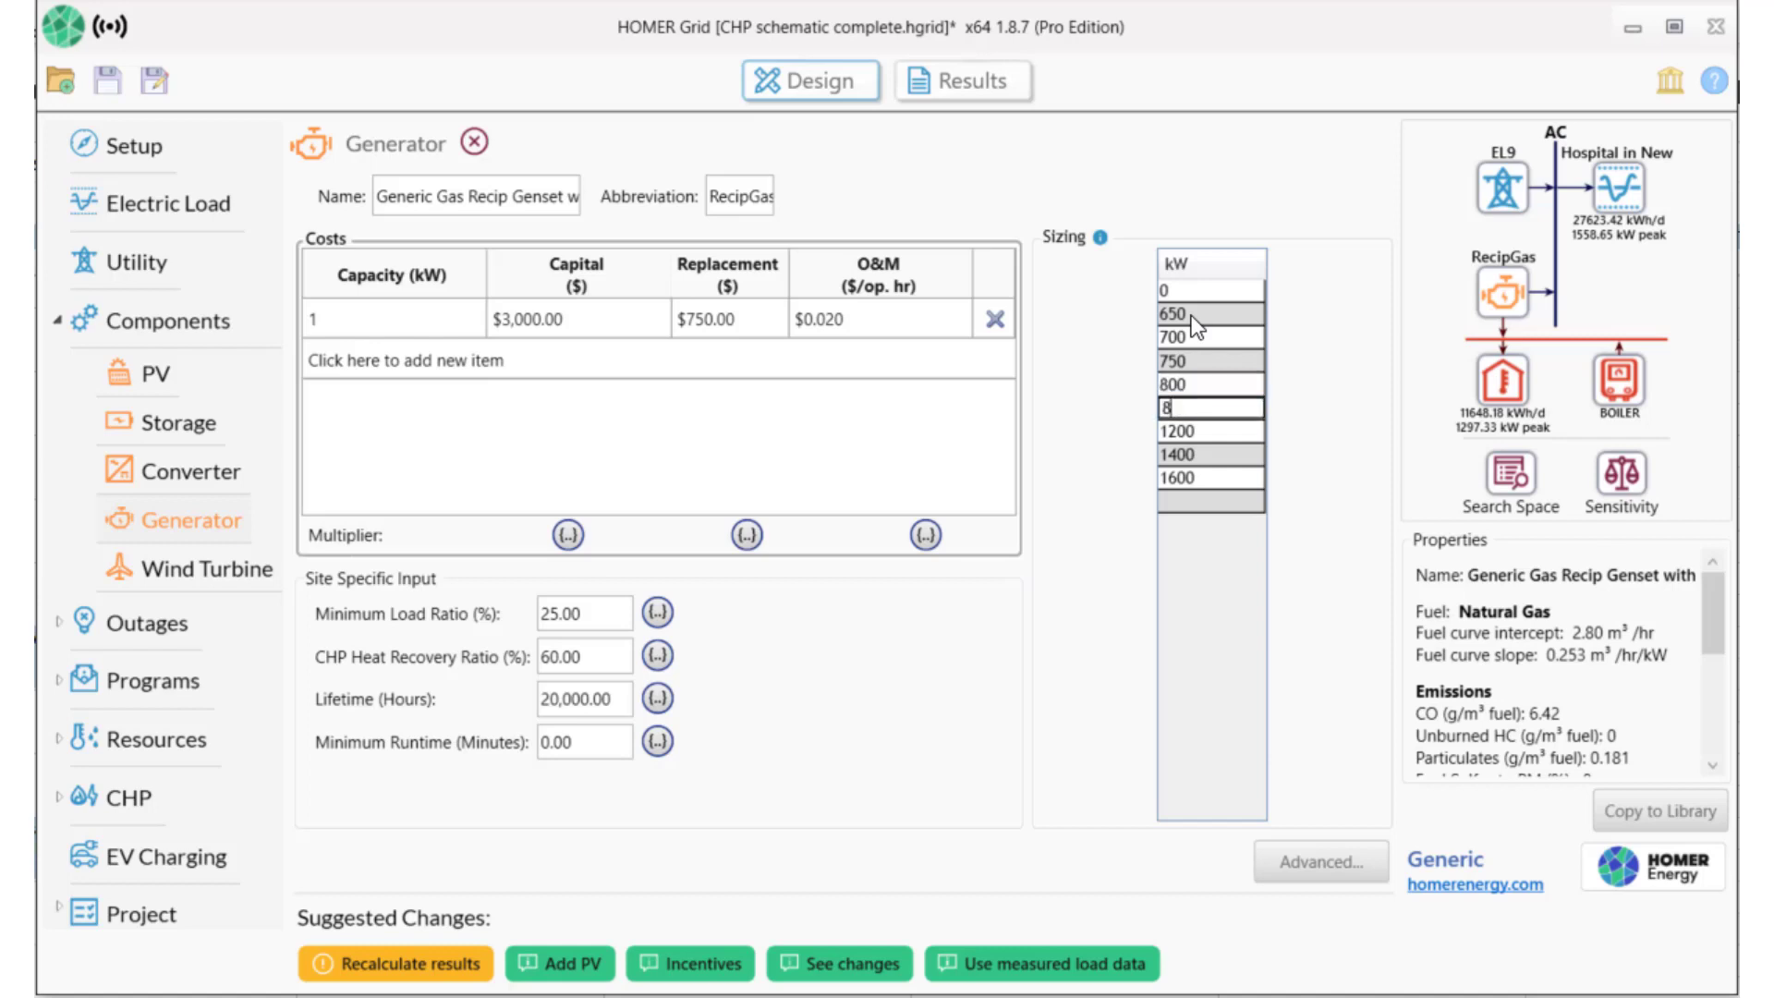
text(50)
key(Return)
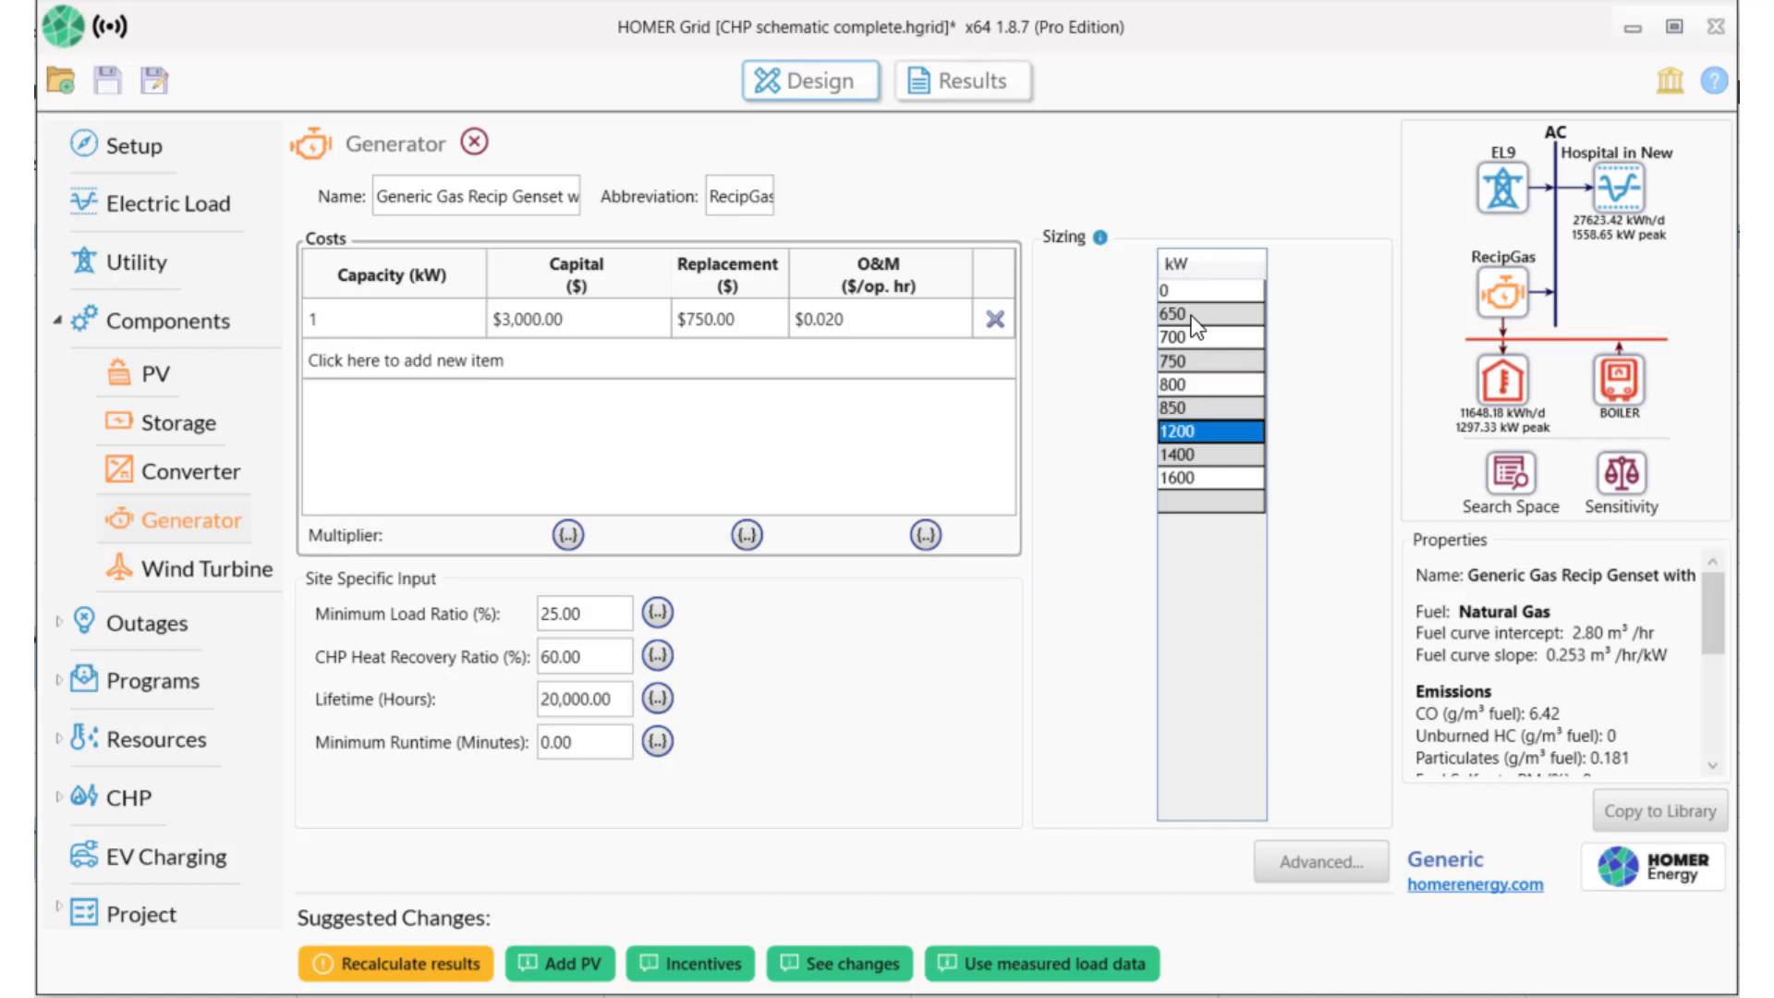
text(900)
key(Return)
text(9)
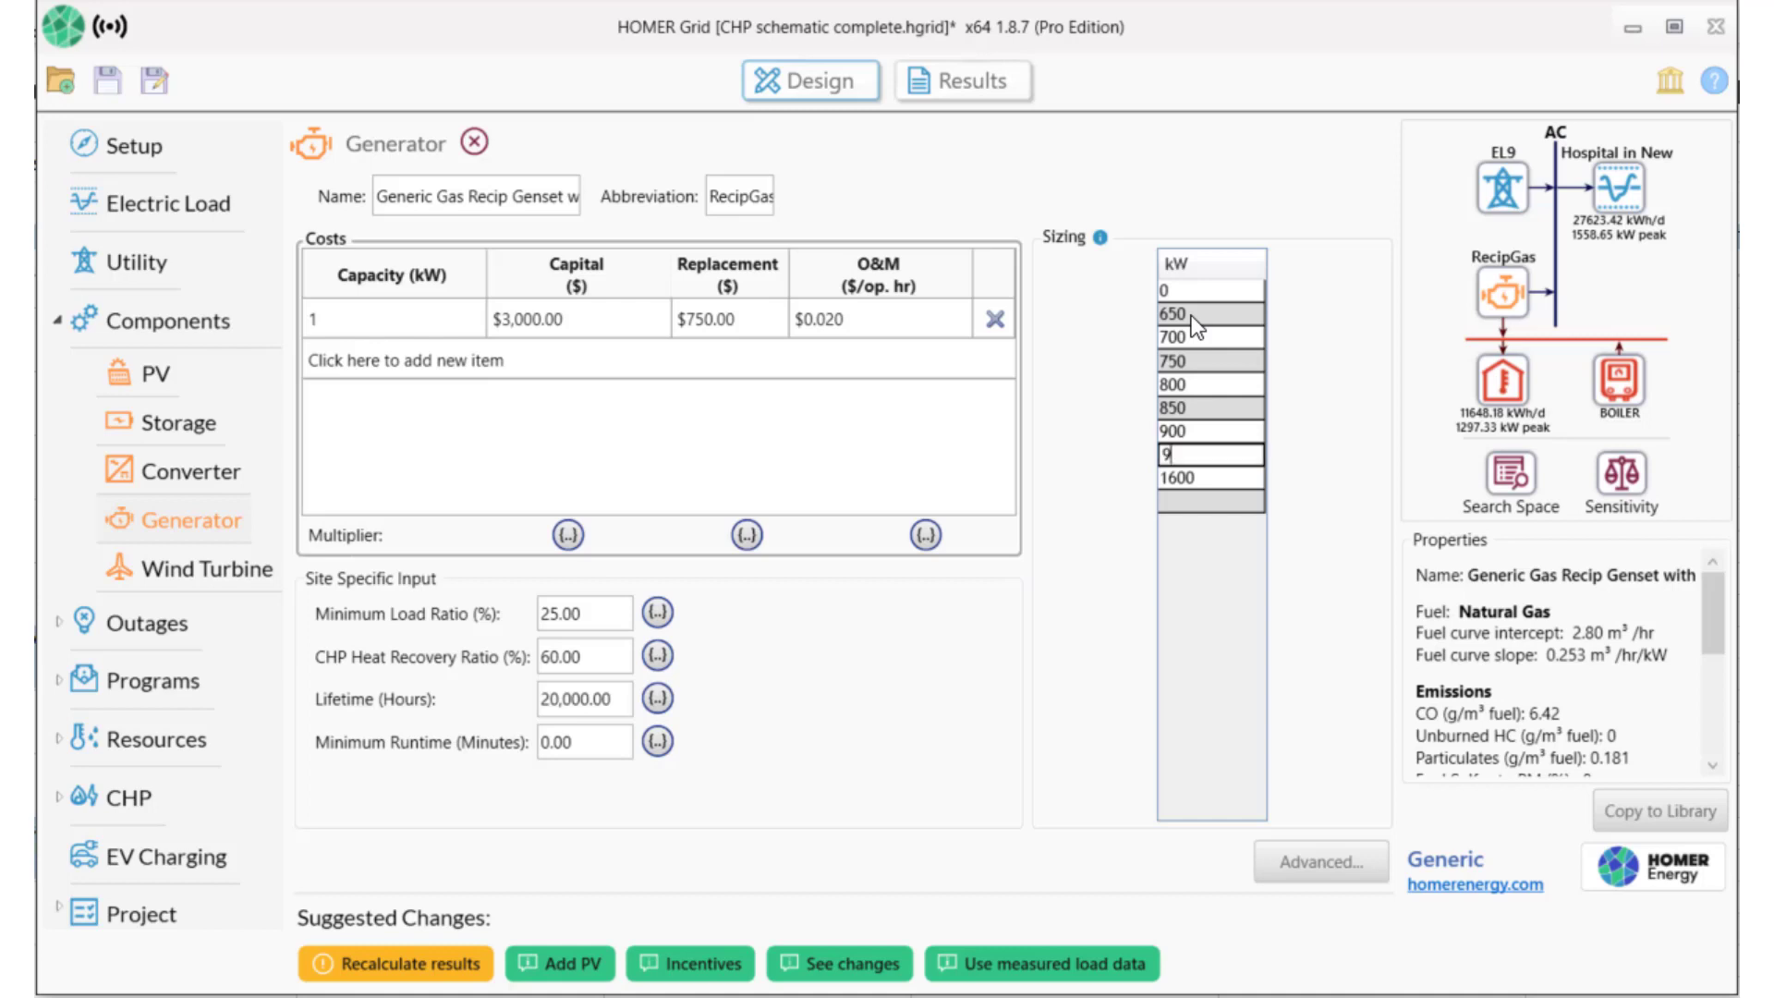
text(50)
key(Return)
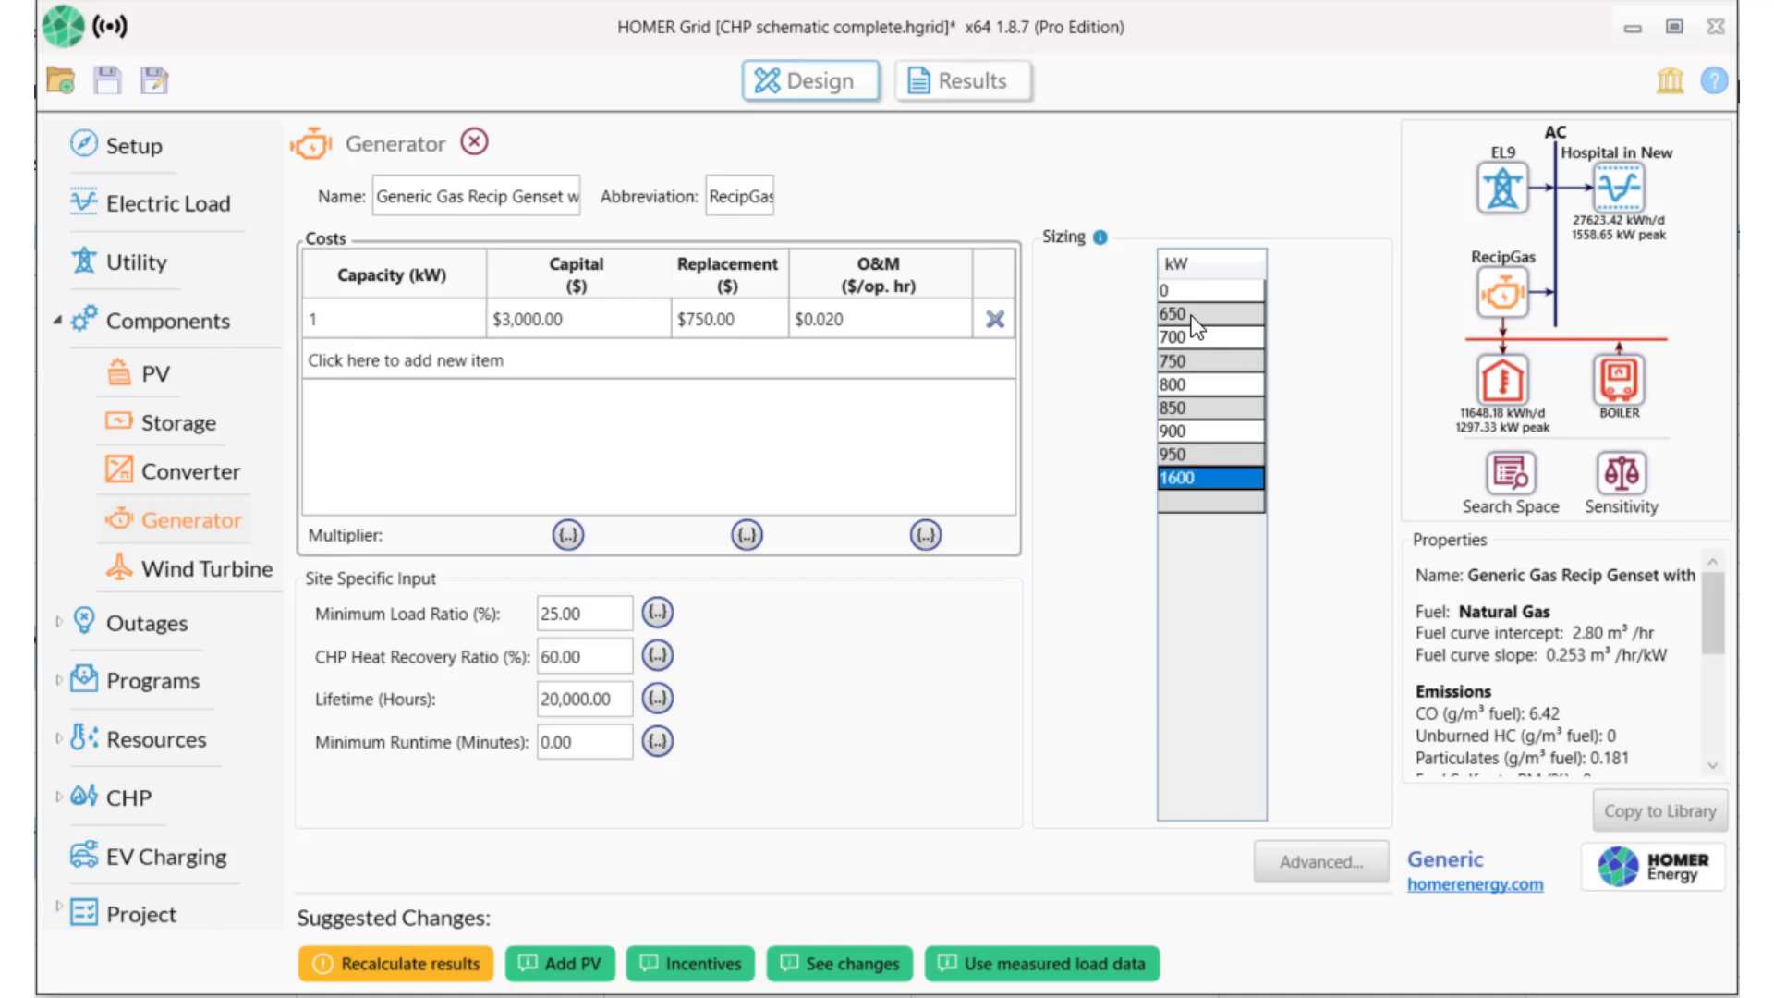
key(Delete)
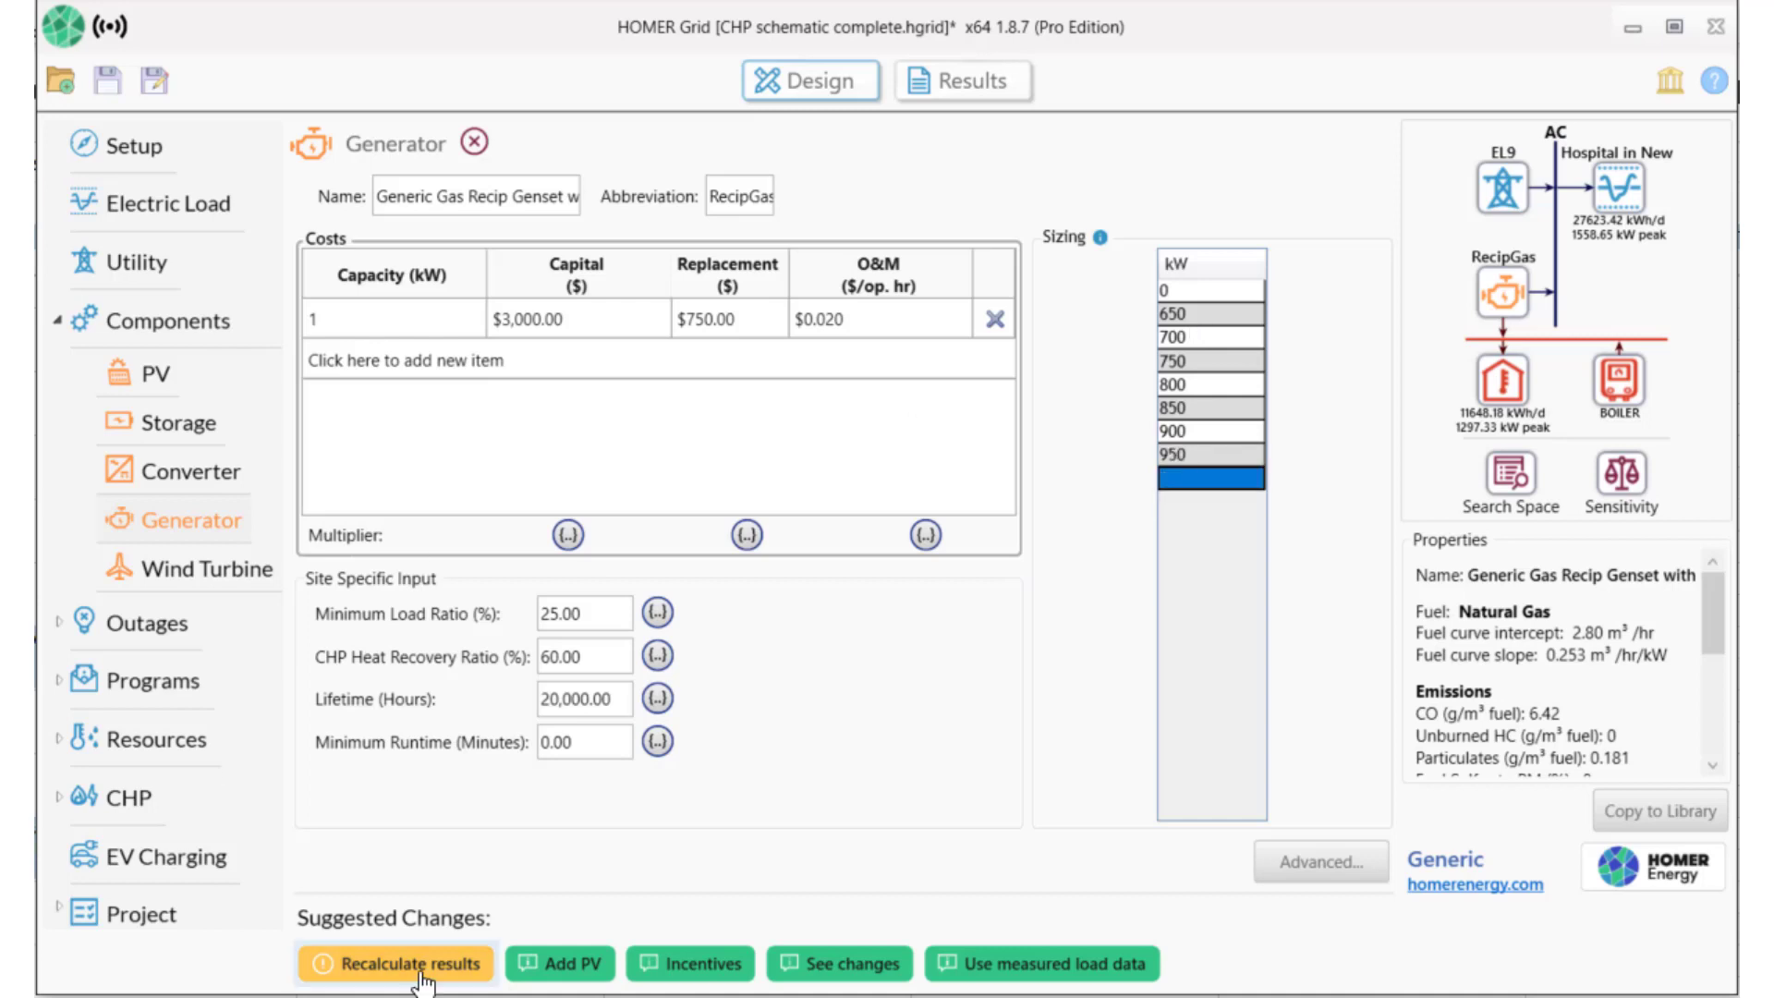
click(417, 972)
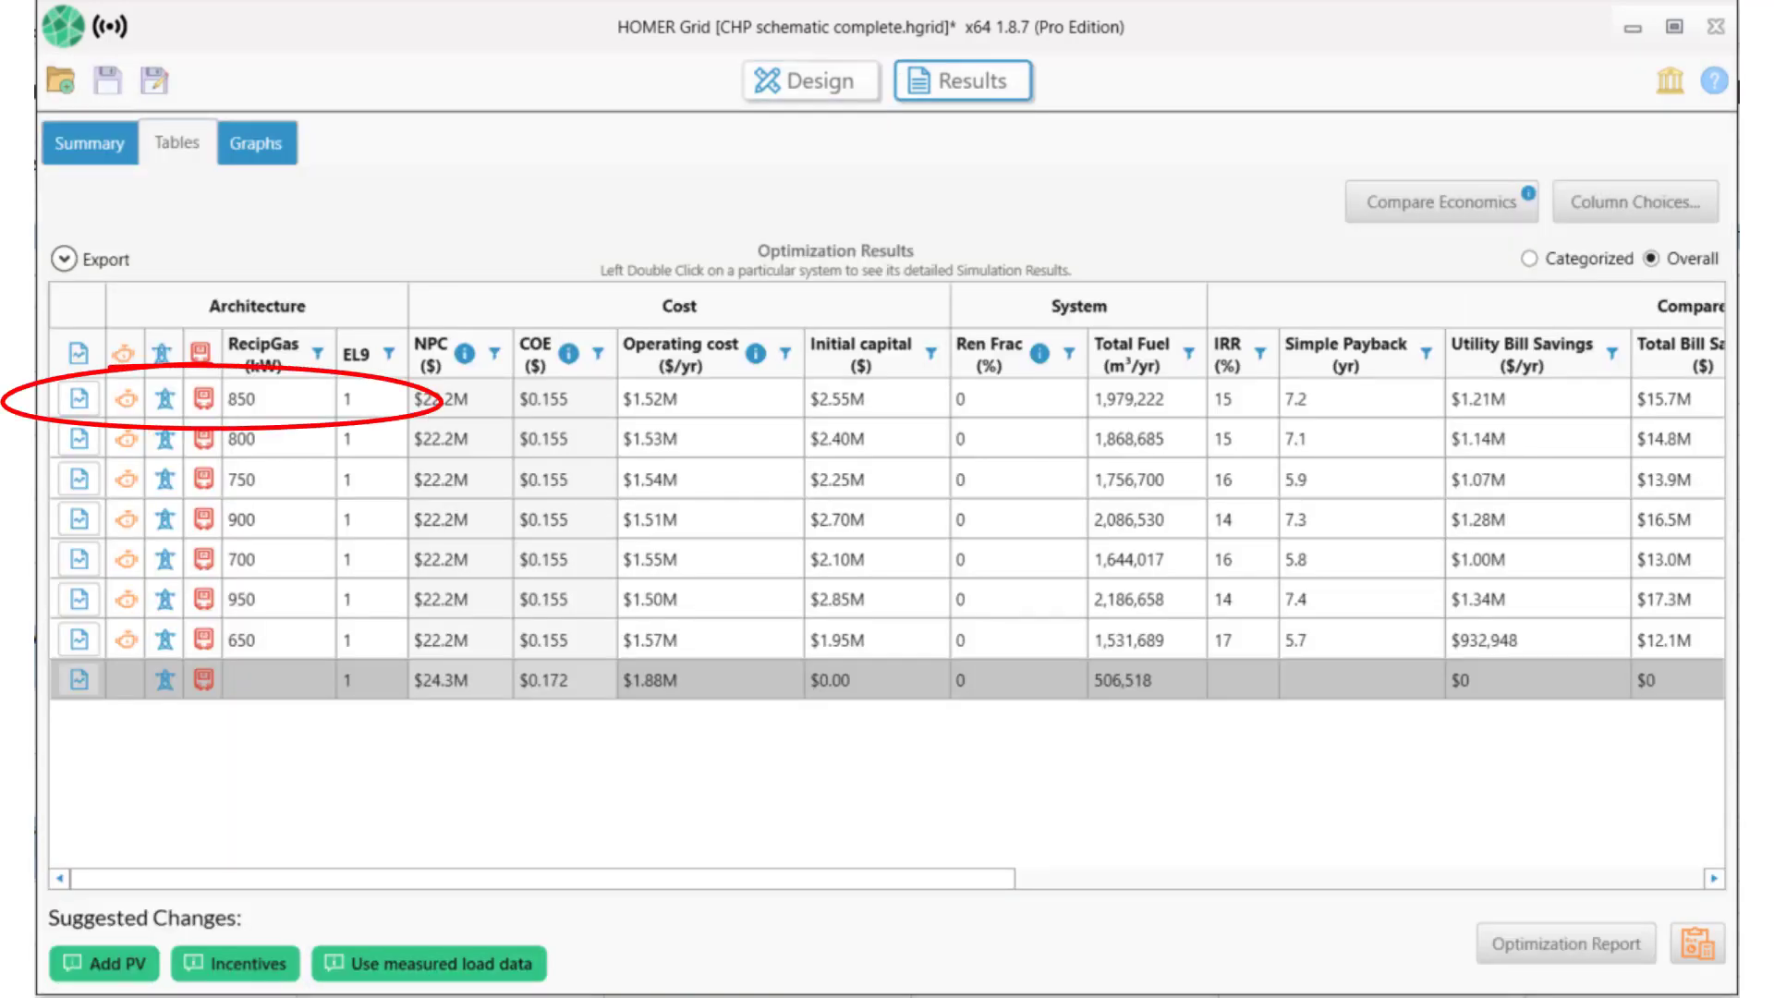
Select the top-ranked 850 kW RecipGas system, showing $2.55M initial capital and 7.2-year payback.
click(802, 378)
click(833, 400)
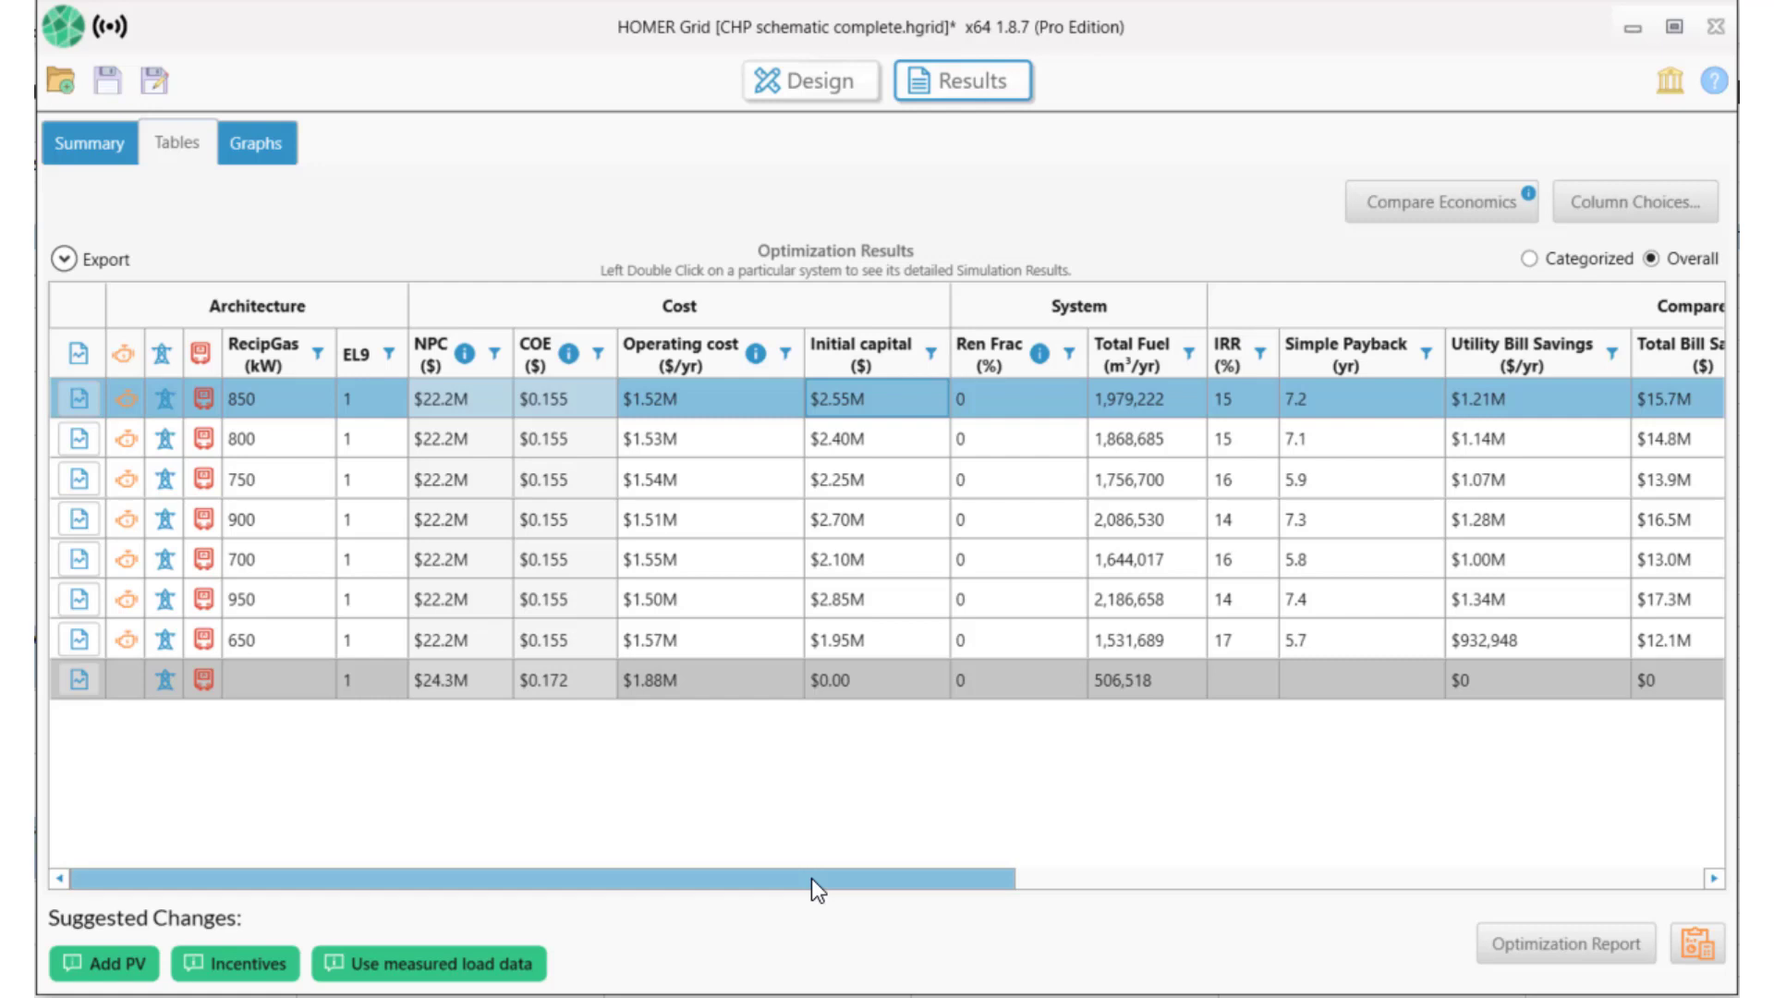
double_click(535, 390)
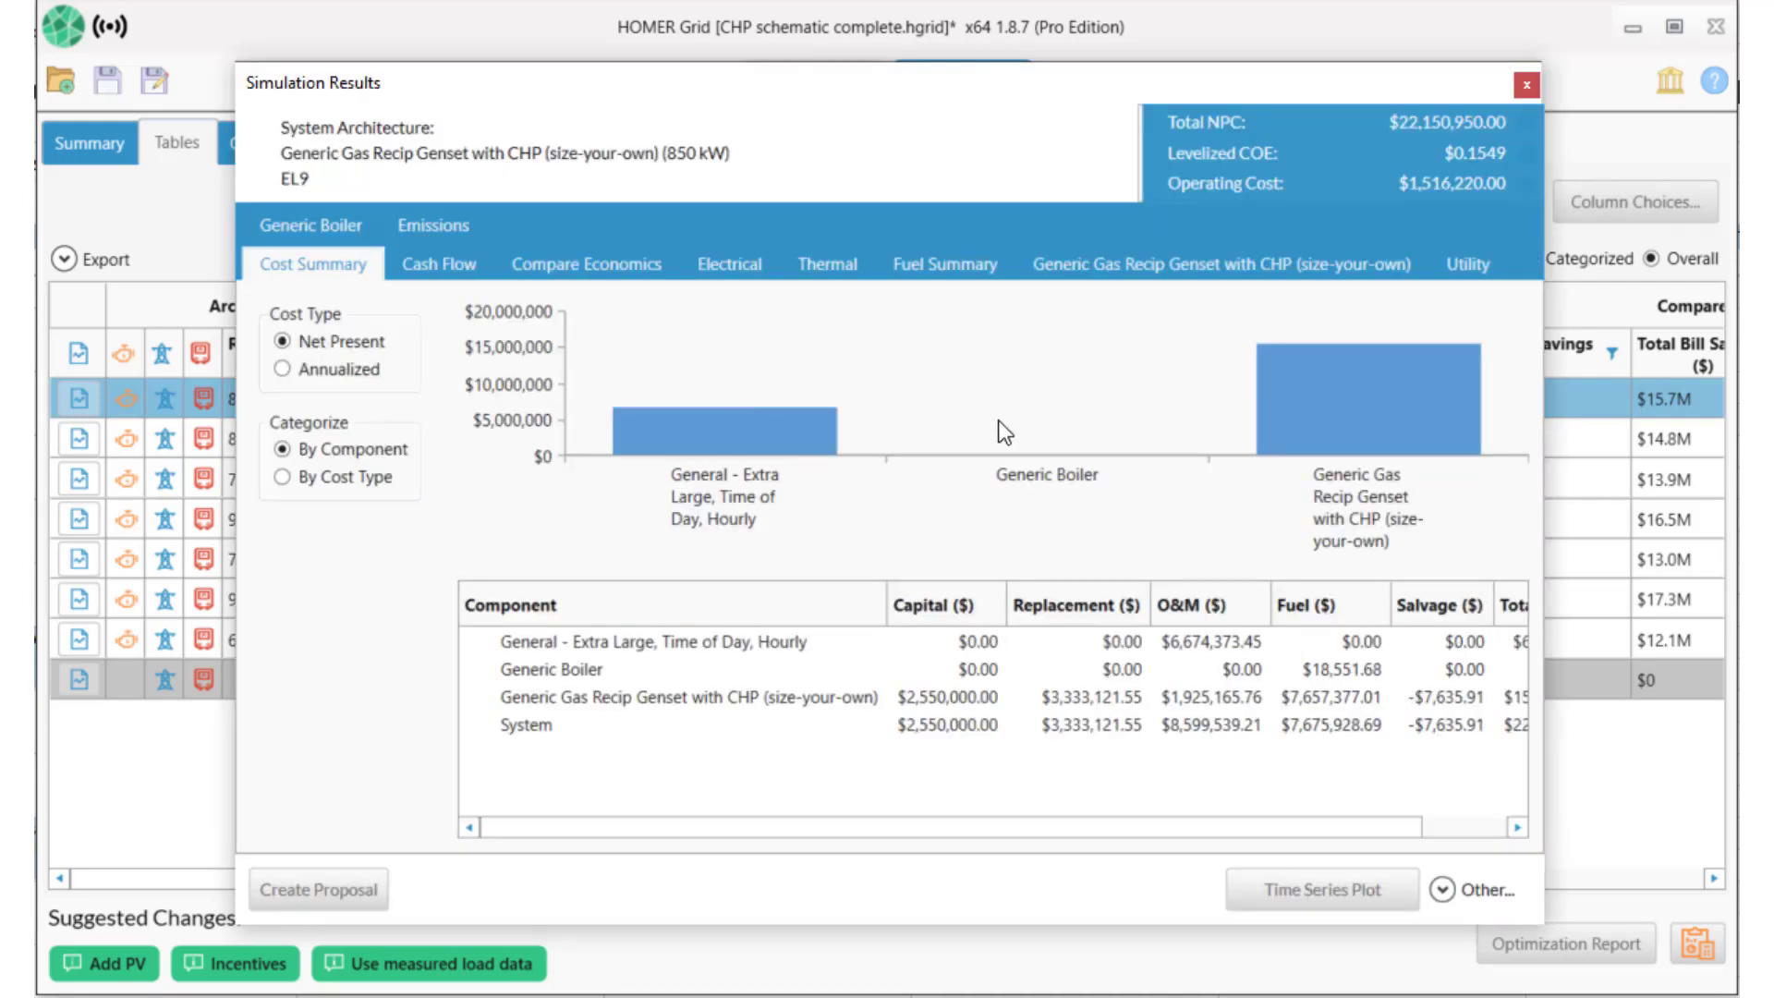
click(1462, 264)
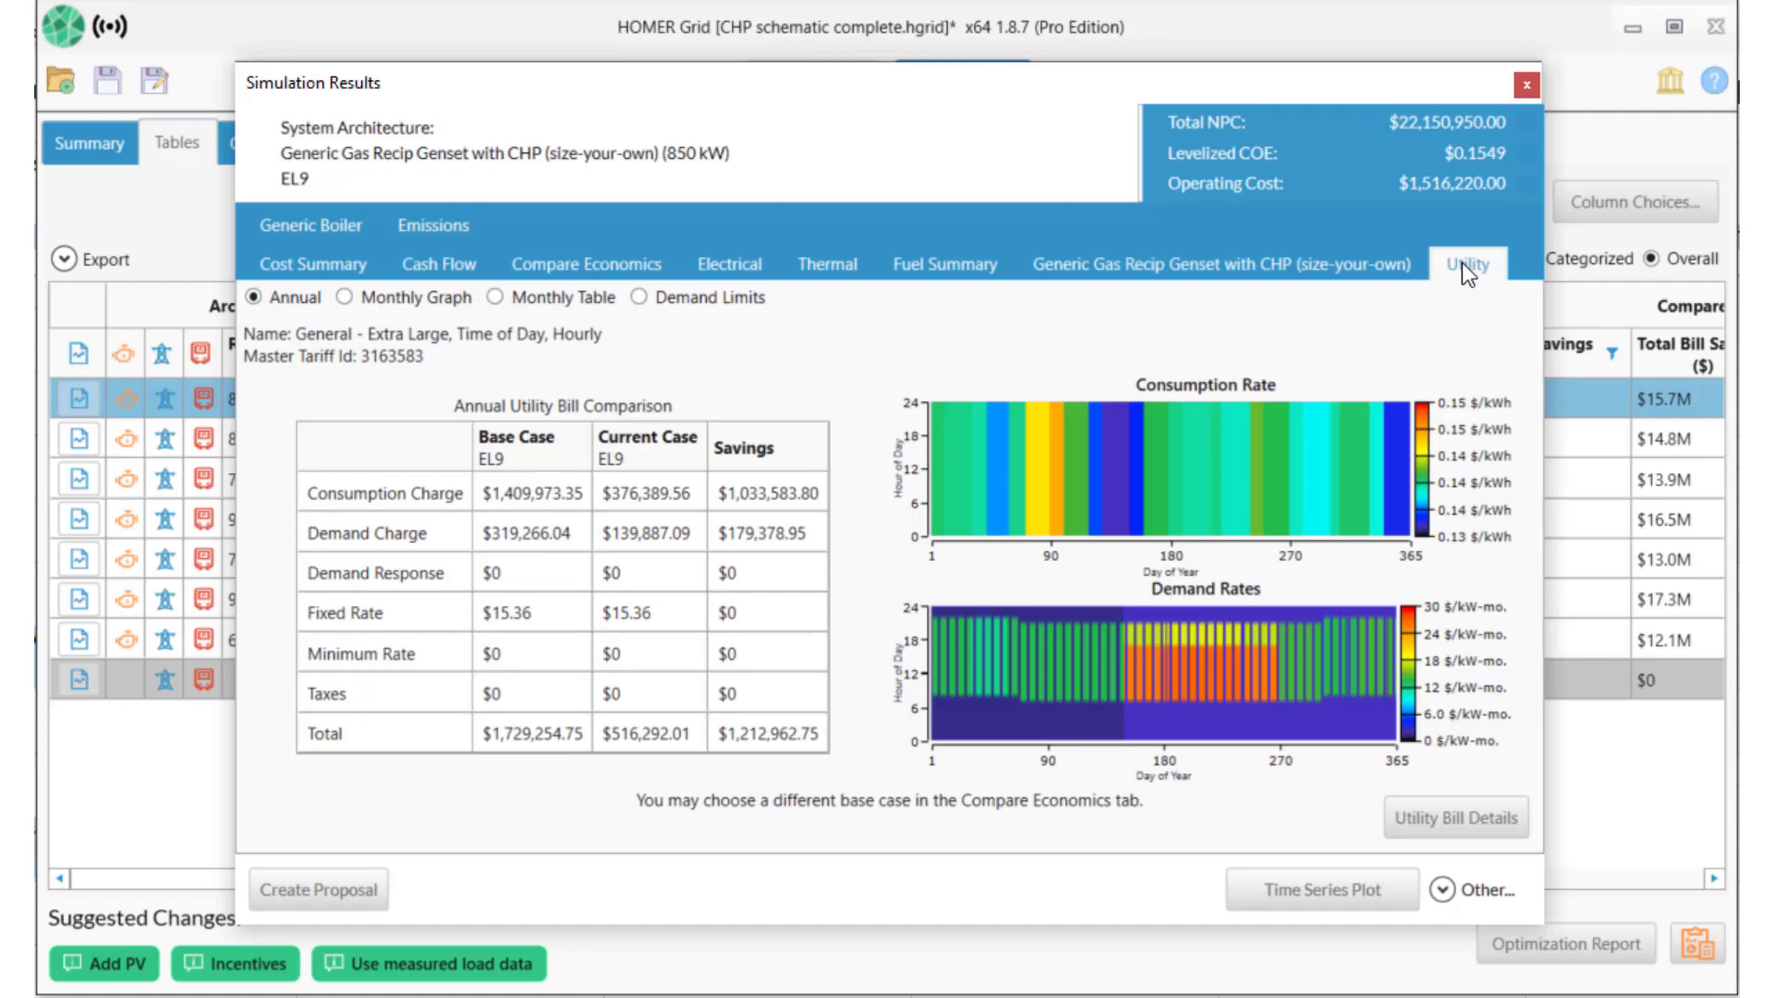
click(355, 263)
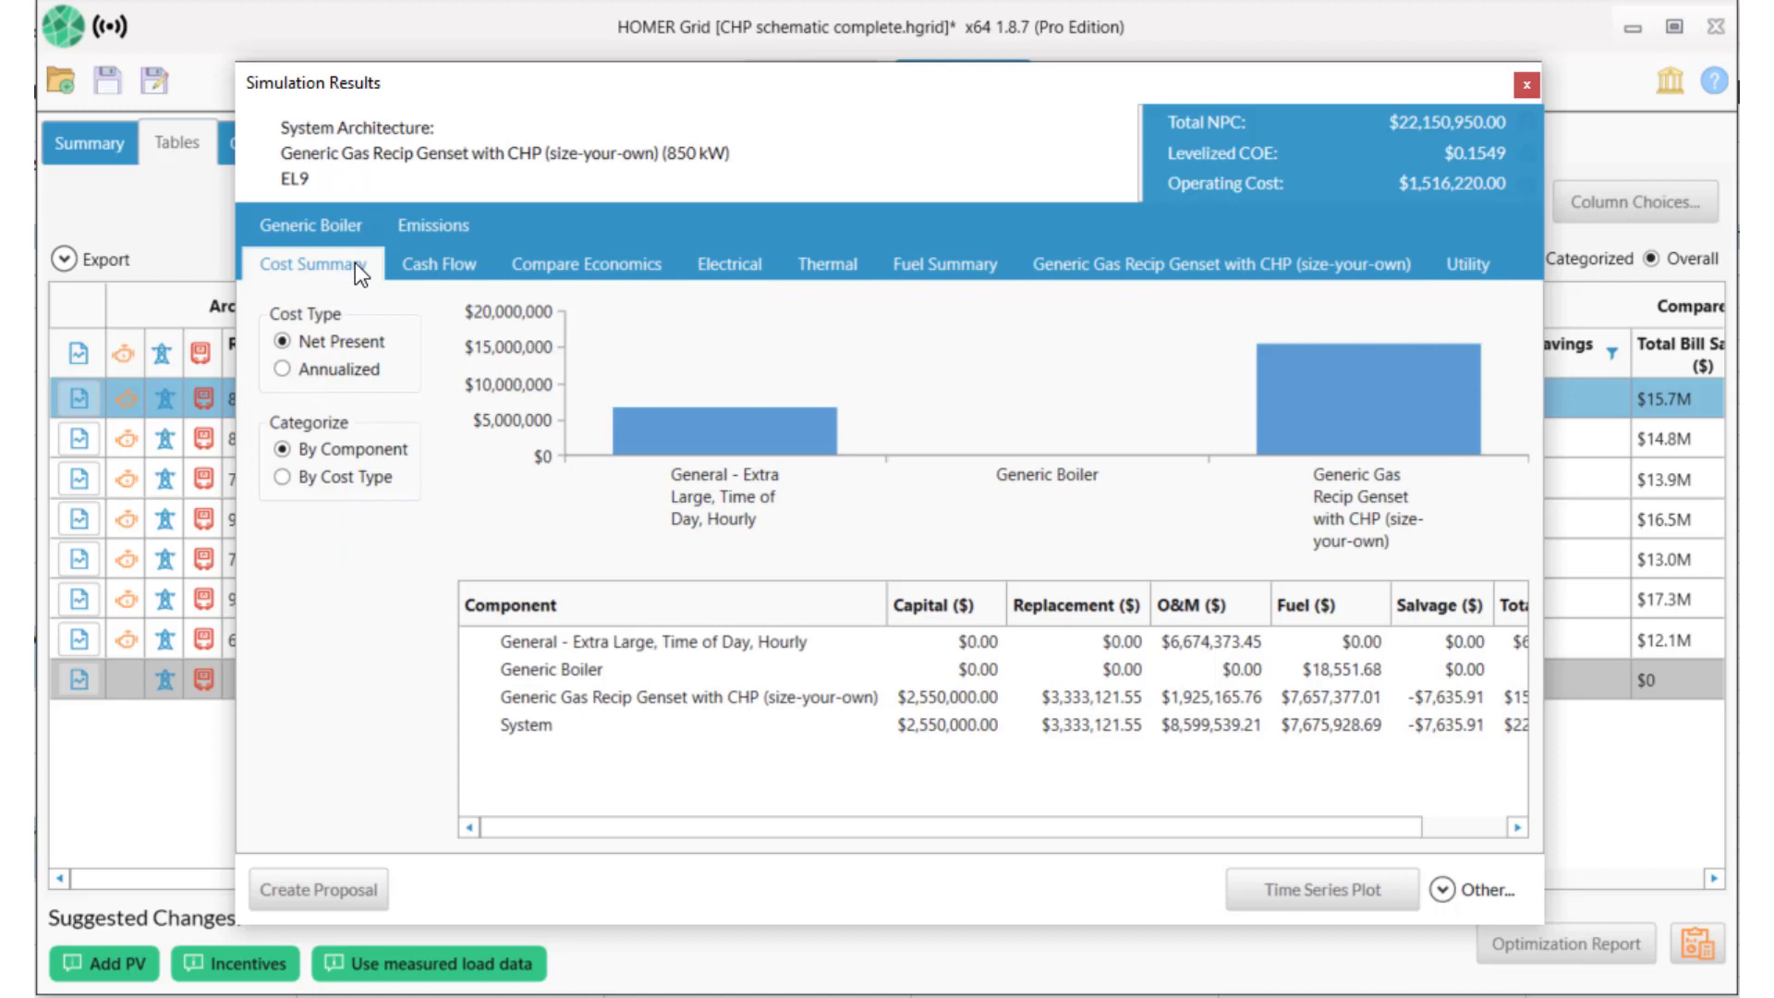
click(282, 367)
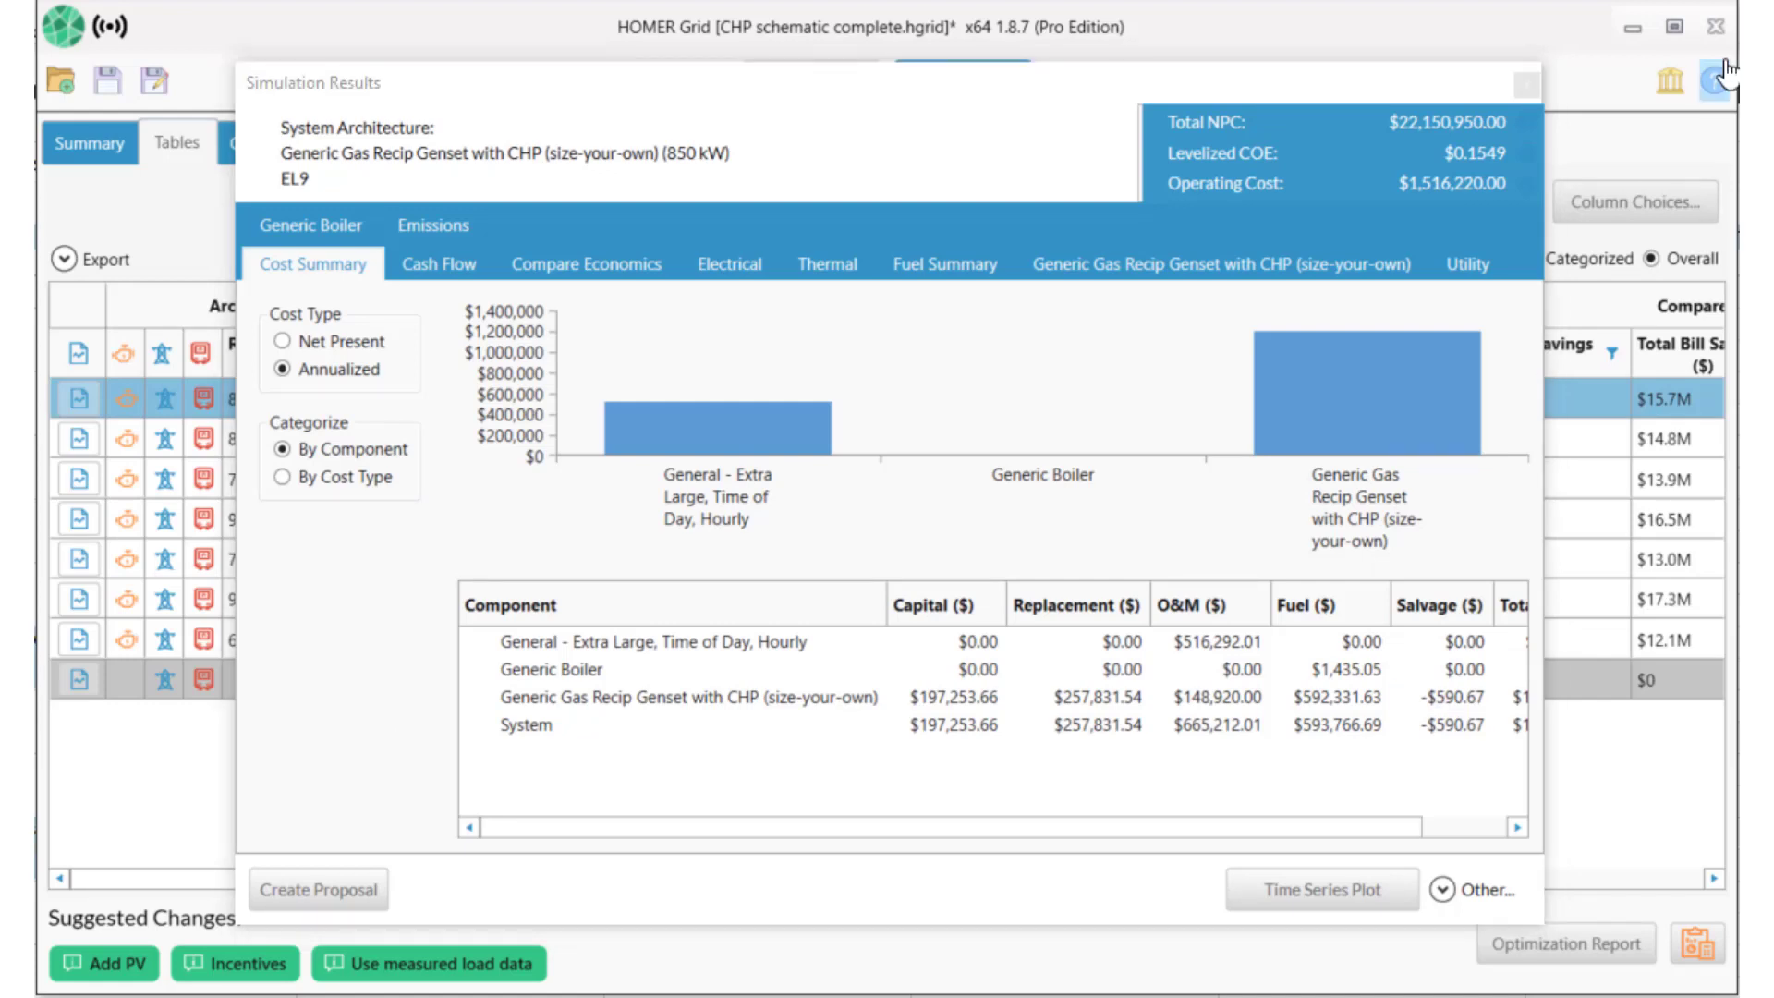
click(1526, 85)
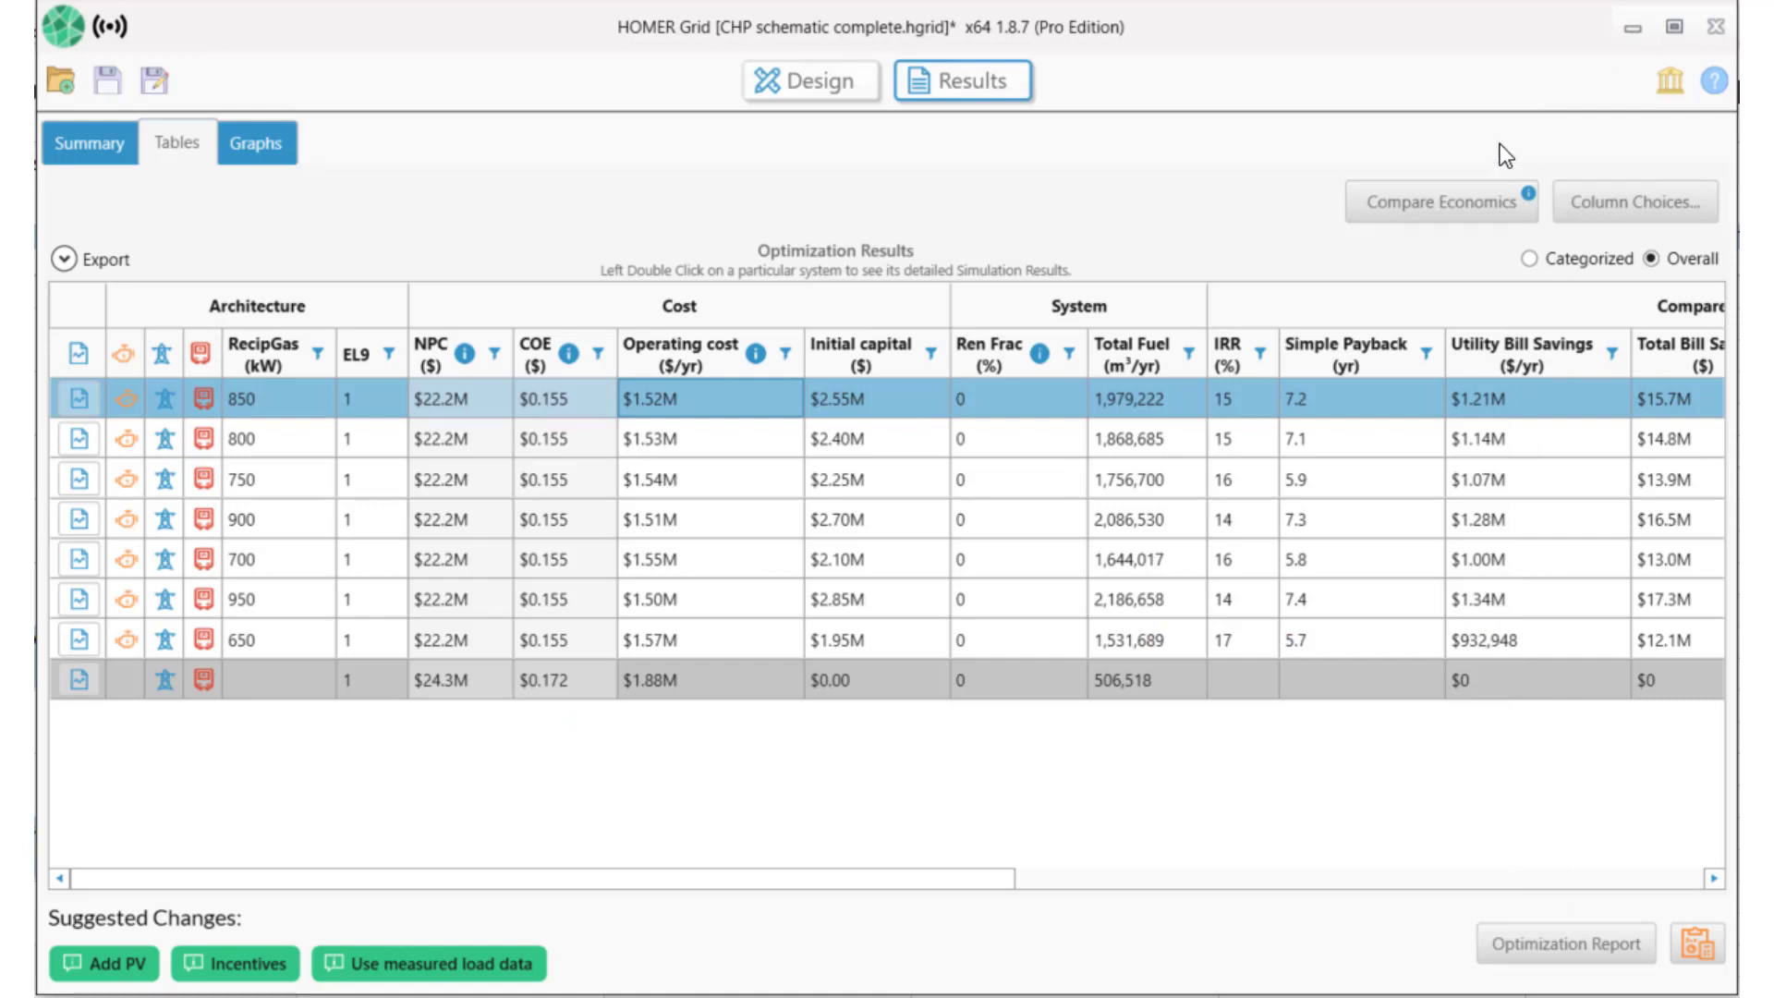